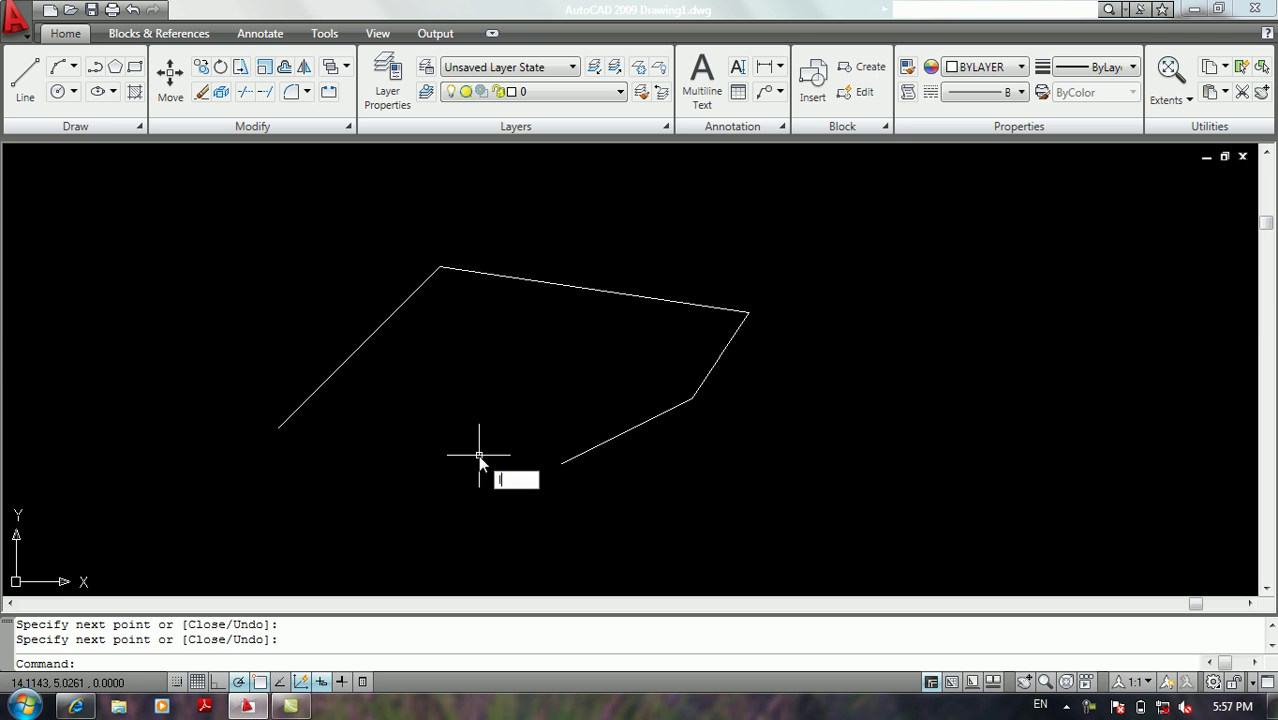
Close the open five-sided shape by drawing a line between its two free endpoints
{"action": "left_click", "coordinate": [560, 464]}
{"action": "left_click", "coordinate": [278, 428]}
{"action": "key", "text": "Return"}
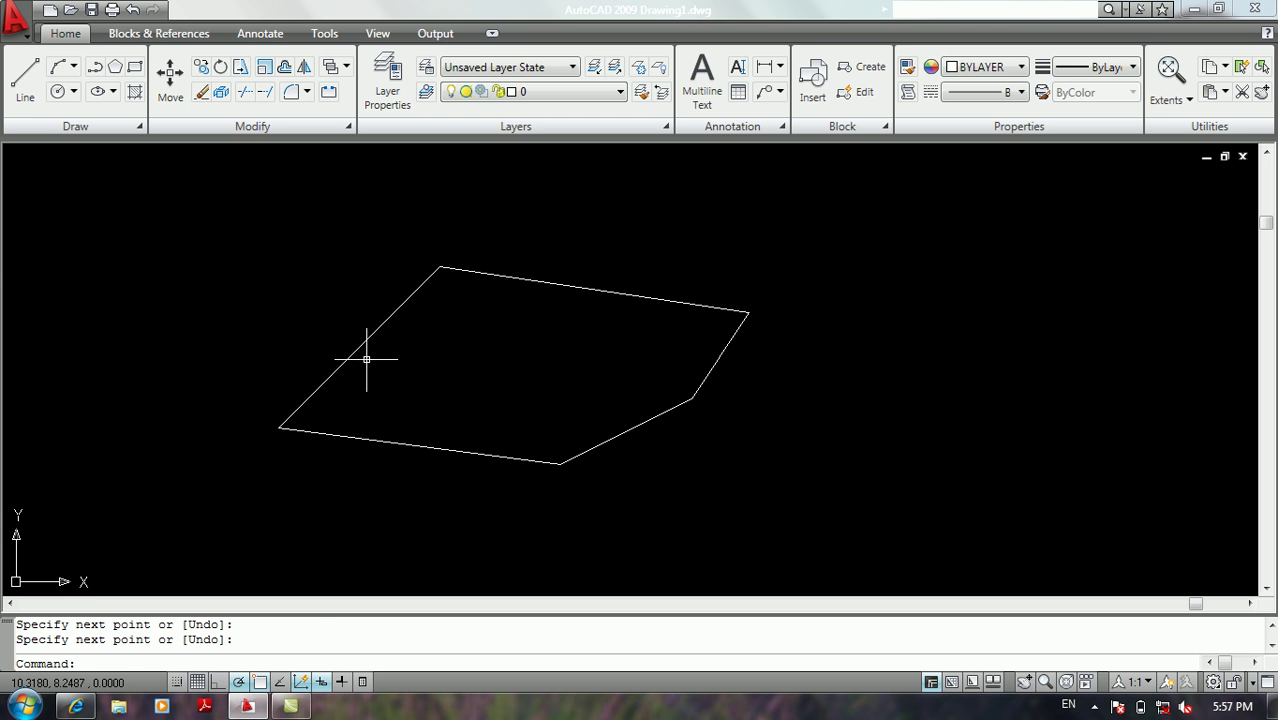
{"action": "type", "text": "l"}
{"action": "key", "text": "Return"}
{"action": "left_click", "coordinate": [360, 346]}
{"action": "key", "text": "Return"}
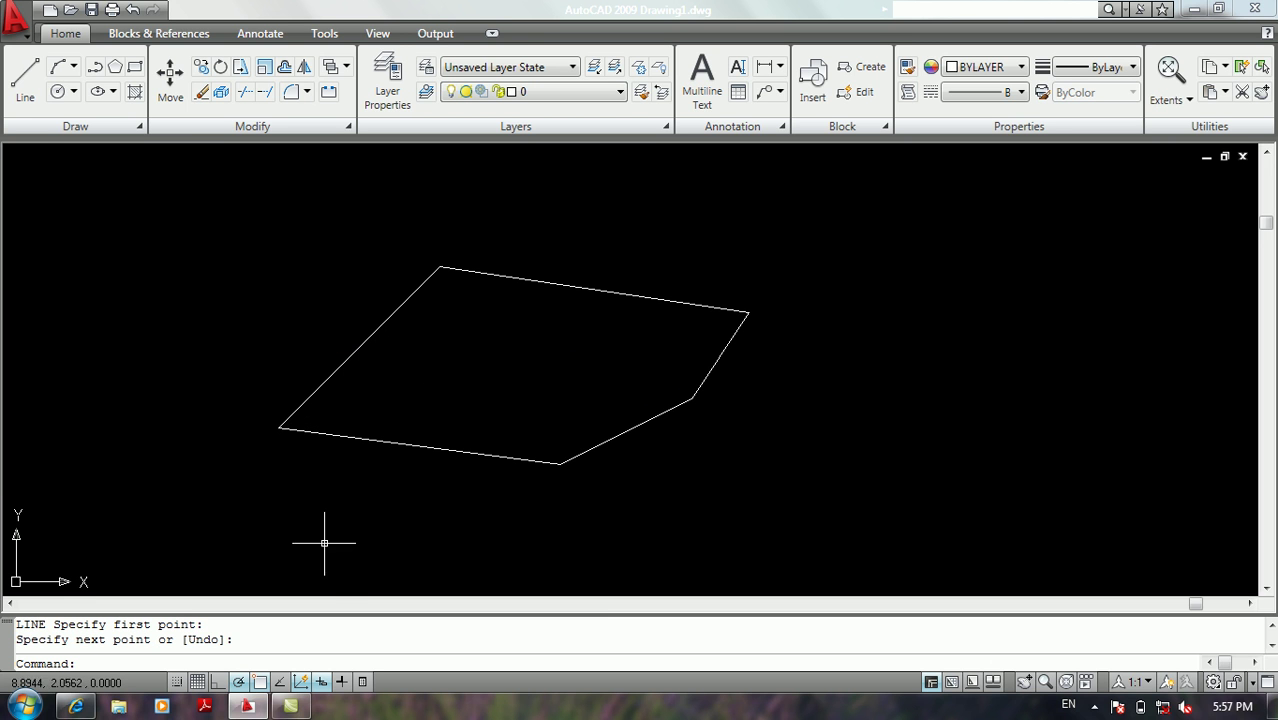
Examine the object snap modes in the Drafting Settings and close the dialog
{"action": "right_click", "coordinate": [281, 685]}
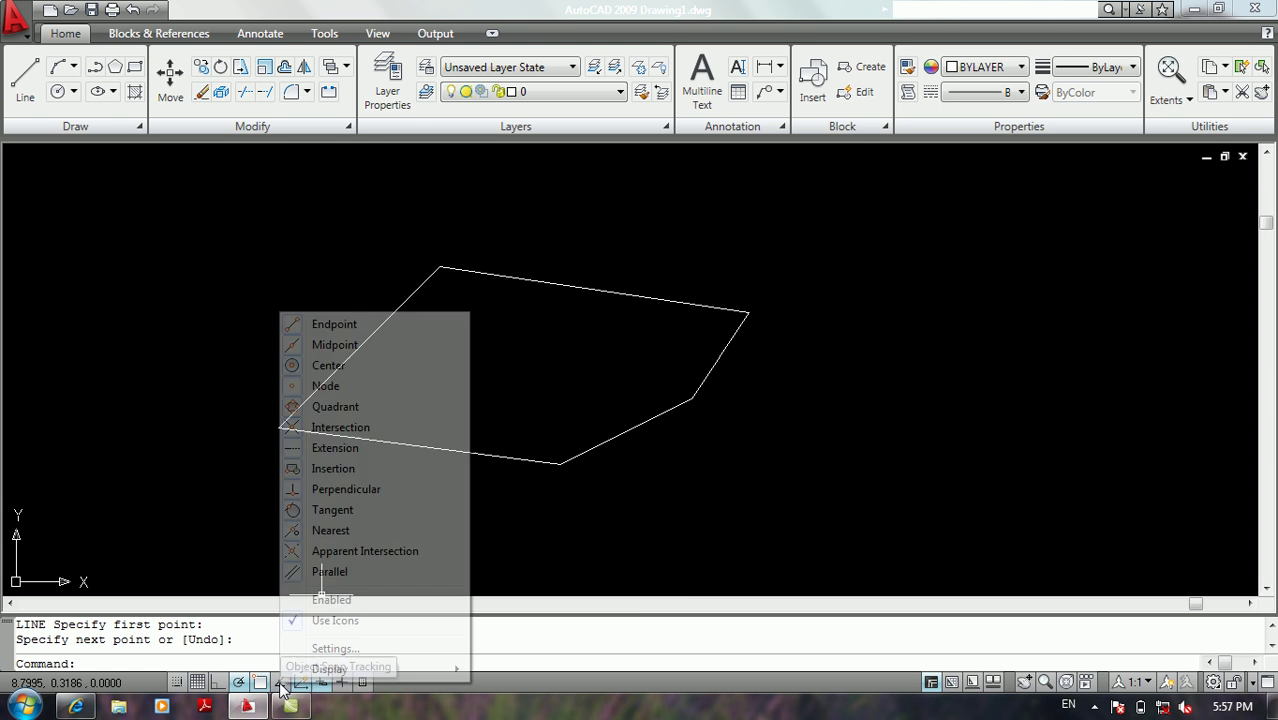
{"action": "left_click", "coordinate": [333, 649]}
{"action": "left_click", "coordinate": [737, 539]}
{"action": "left_click", "coordinate": [22, 30]}
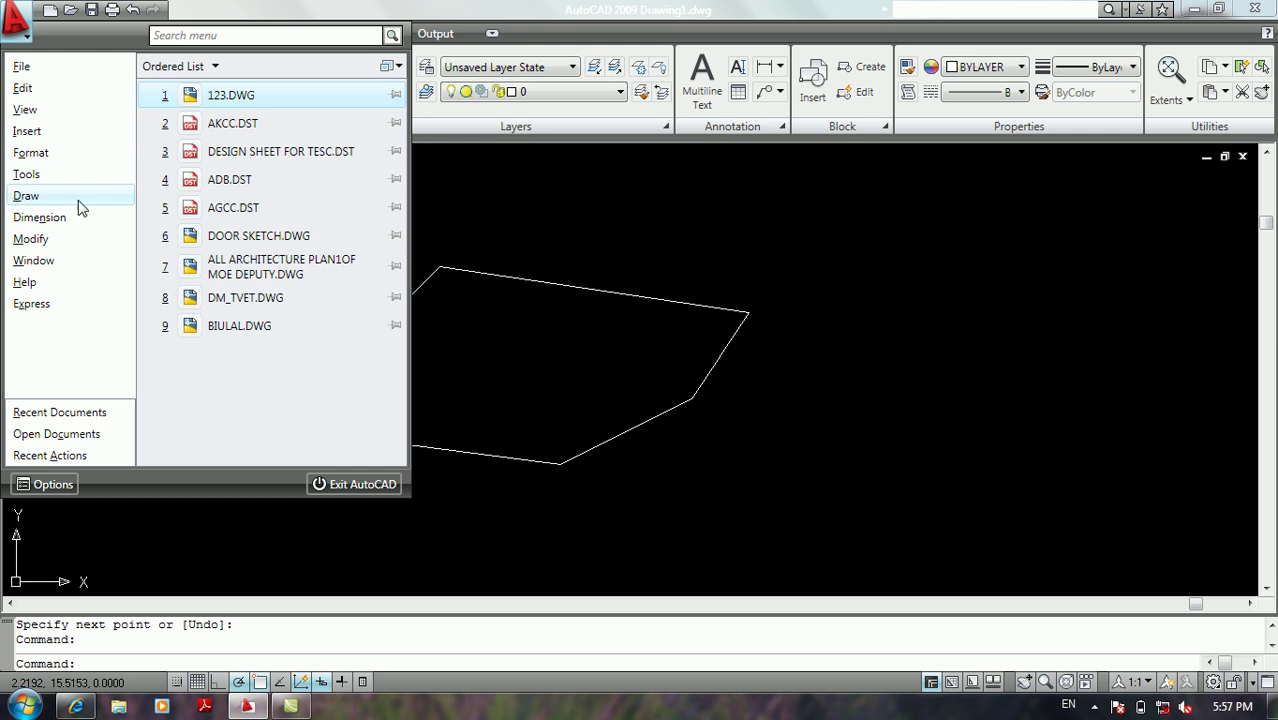
{"action": "mouse_move", "coordinate": [73, 176]}
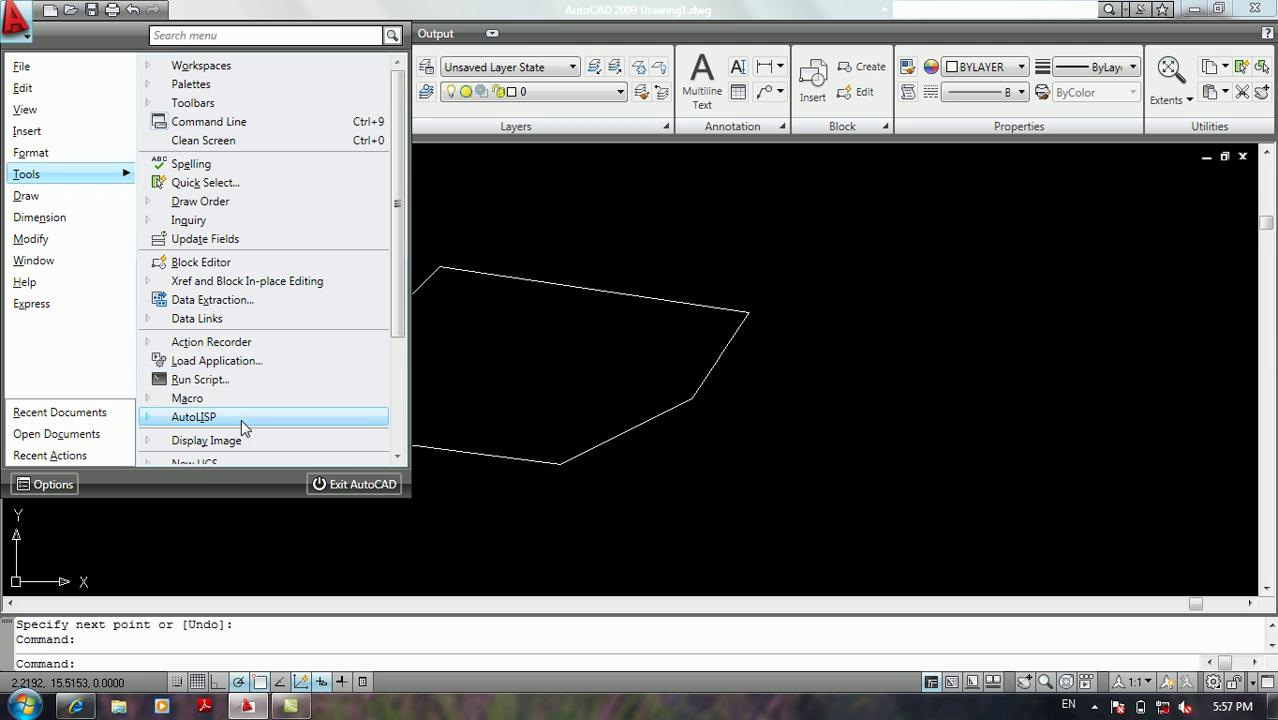
{"action": "scroll", "coordinate": [241, 422], "scroll_direction": "down", "scroll_amount": 3}
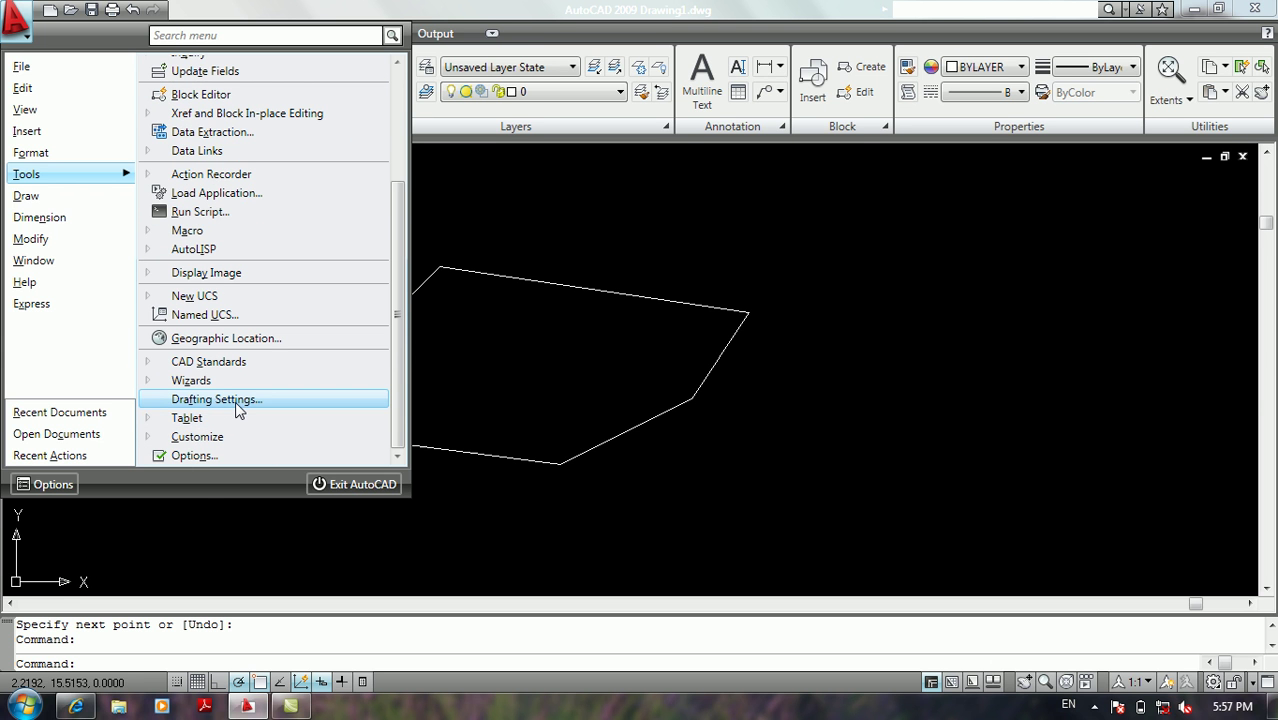
{"action": "left_click", "coordinate": [237, 402]}
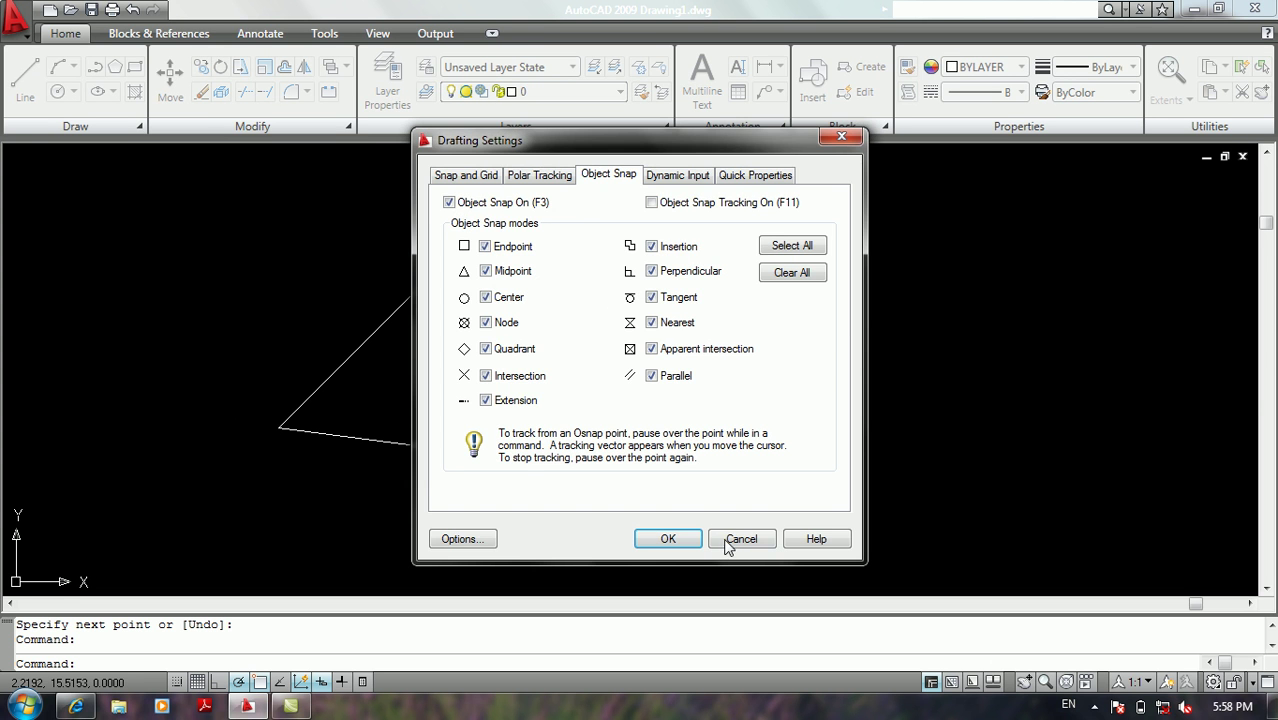
{"action": "left_click", "coordinate": [741, 540]}
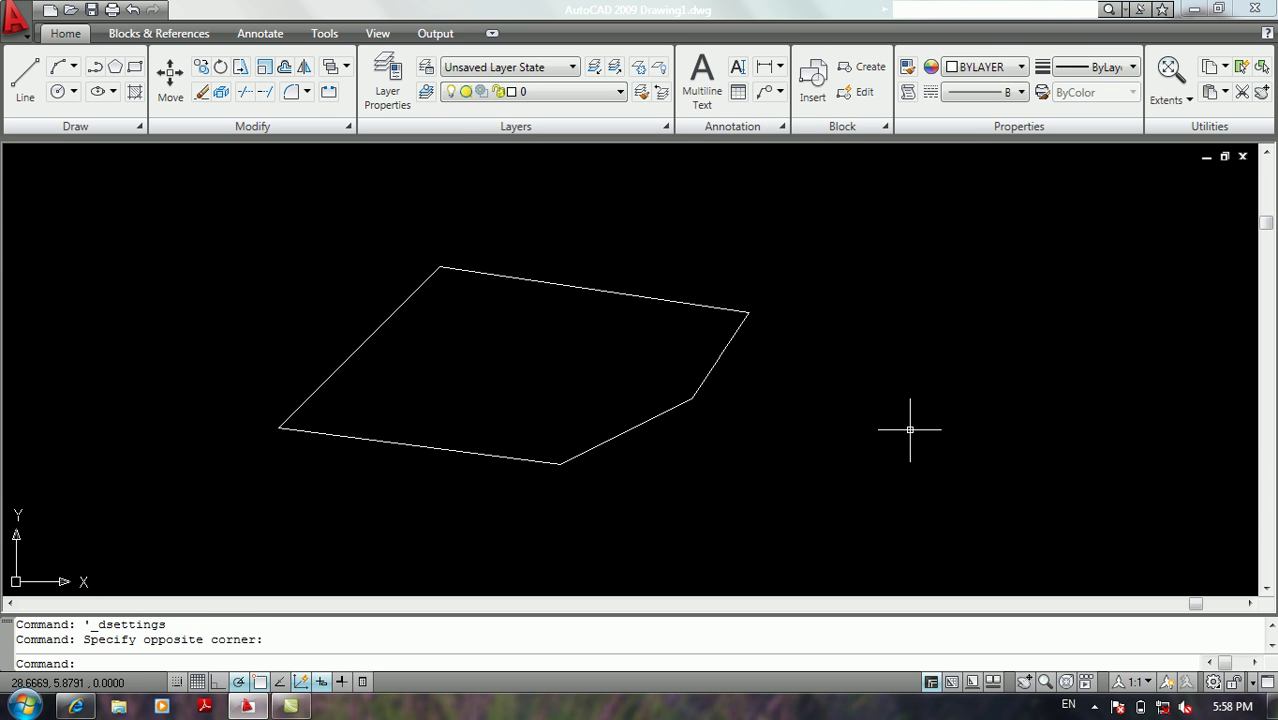
Clear all object snap modes in the Drafting Settings and apply the change
{"action": "key", "text": "Return"}
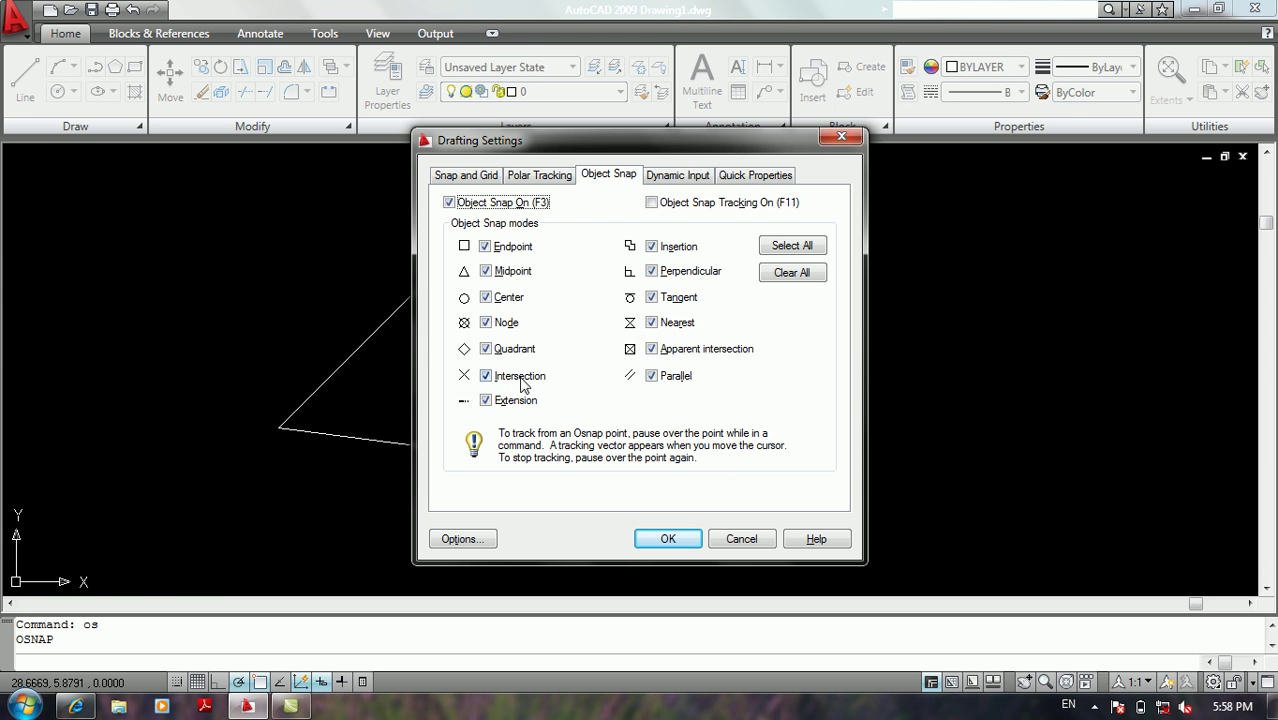
{"action": "left_click", "coordinate": [804, 276]}
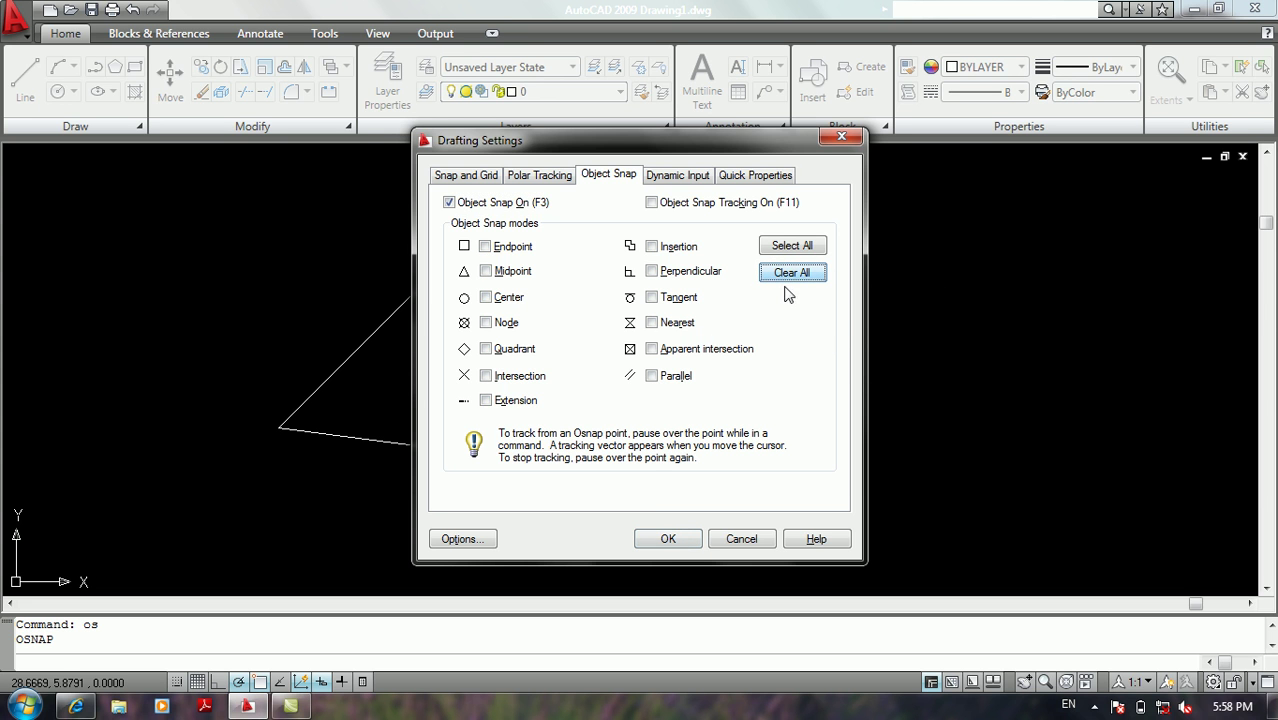
{"action": "left_click", "coordinate": [665, 539]}
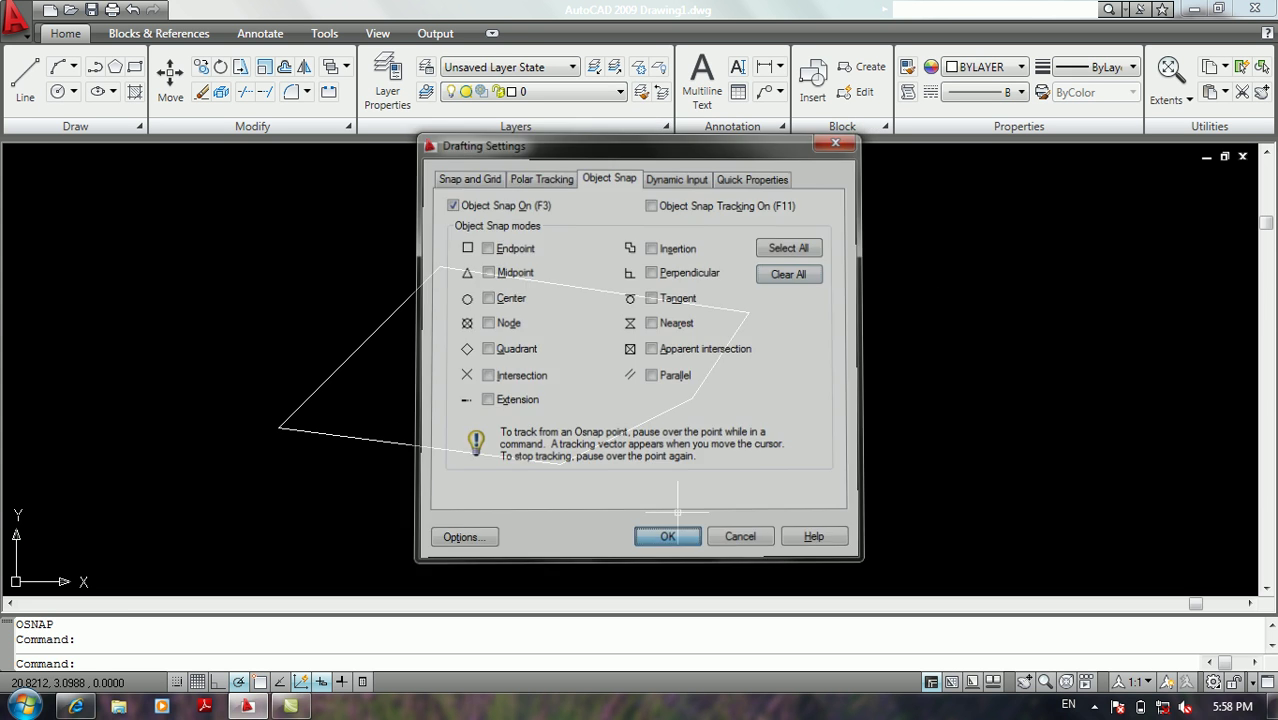
Draw a single line slanting upward to the right, in the empty area right of the polygon
{"action": "key", "text": "Return"}
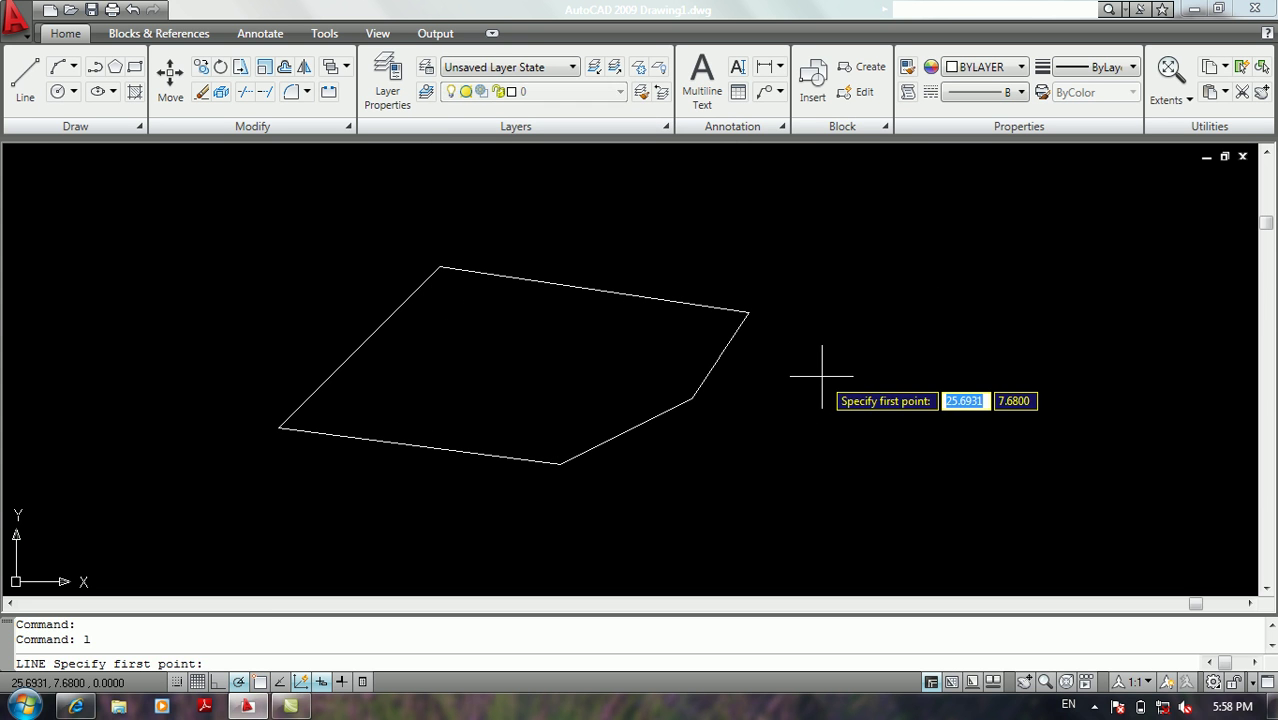
{"action": "left_click", "coordinate": [840, 378]}
{"action": "left_click", "coordinate": [955, 316]}
{"action": "key", "text": "Return"}
Try to draw a short downward-slanting line starting at the slanted line's upper end without object snaps
{"action": "key", "text": "Return"}
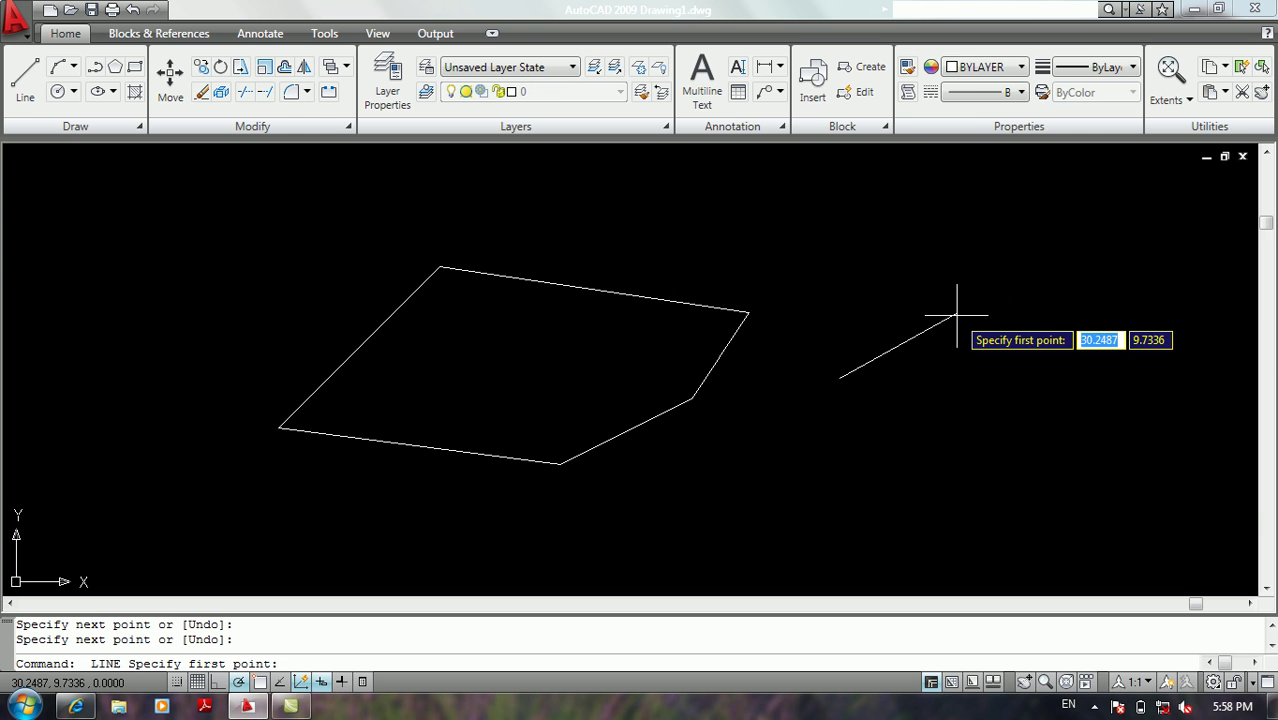
{"action": "scroll", "coordinate": [957, 315], "scroll_direction": "up", "scroll_amount": 15}
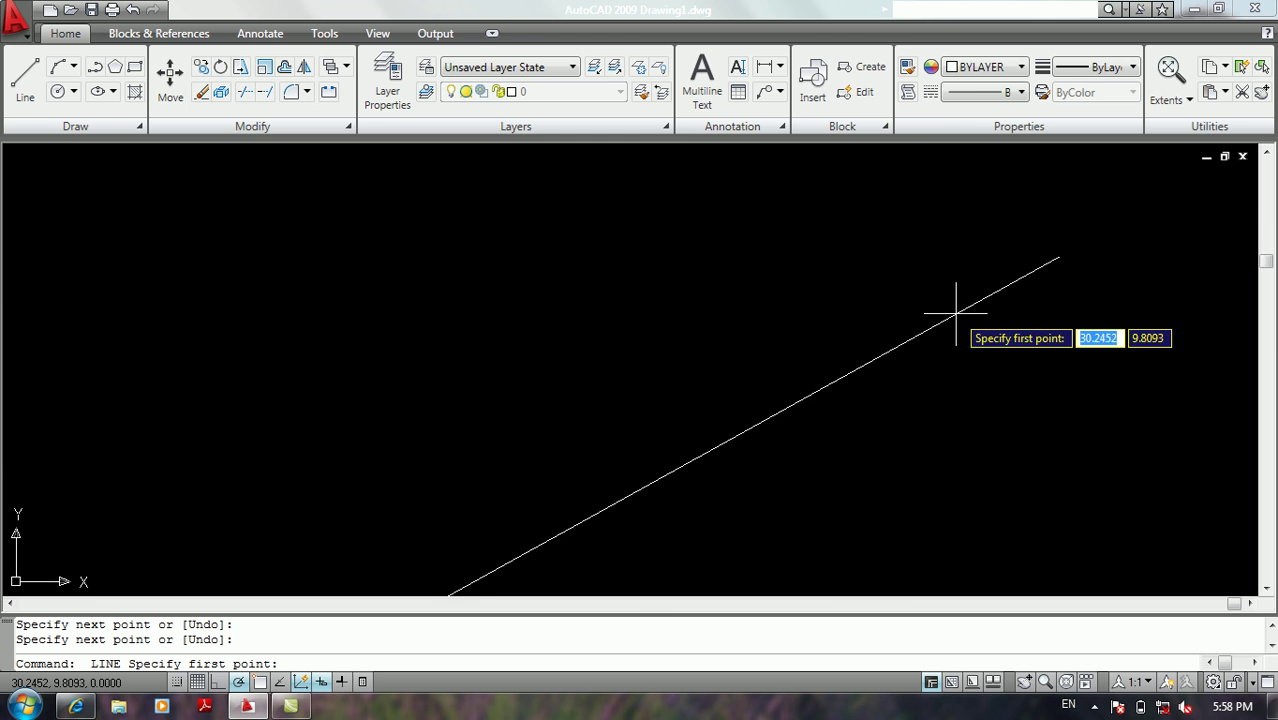
{"action": "scroll", "coordinate": [1152, 200], "scroll_direction": "up", "scroll_amount": 12}
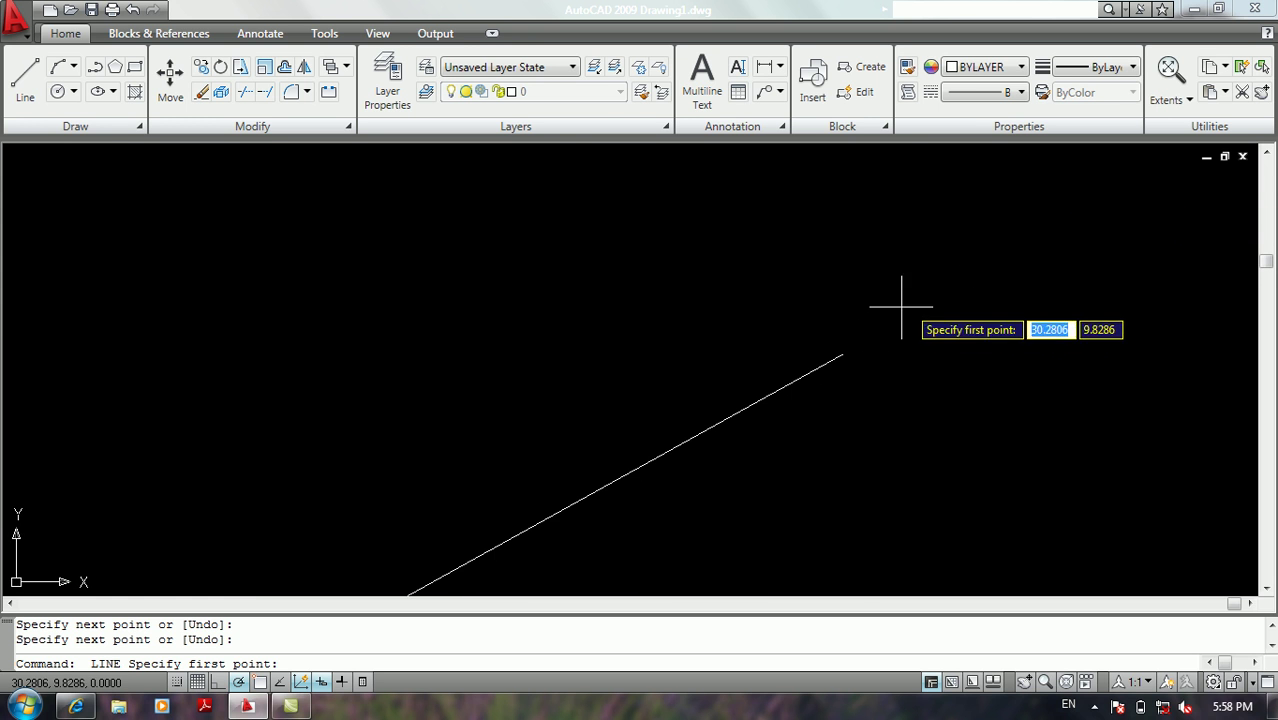
{"action": "left_click", "coordinate": [841, 355]}
{"action": "left_click", "coordinate": [889, 403]}
{"action": "key", "text": "Return"}
Try again to start a short downward-slanting line at the slanted line's tip by eye, and inspect the join closely
{"action": "scroll", "coordinate": [828, 342], "scroll_direction": "up", "scroll_amount": 8}
{"action": "scroll", "coordinate": [976, 425], "scroll_direction": "down", "scroll_amount": 3}
{"action": "scroll", "coordinate": [571, 294], "scroll_direction": "up", "scroll_amount": 5}
{"action": "key", "text": "Return"}
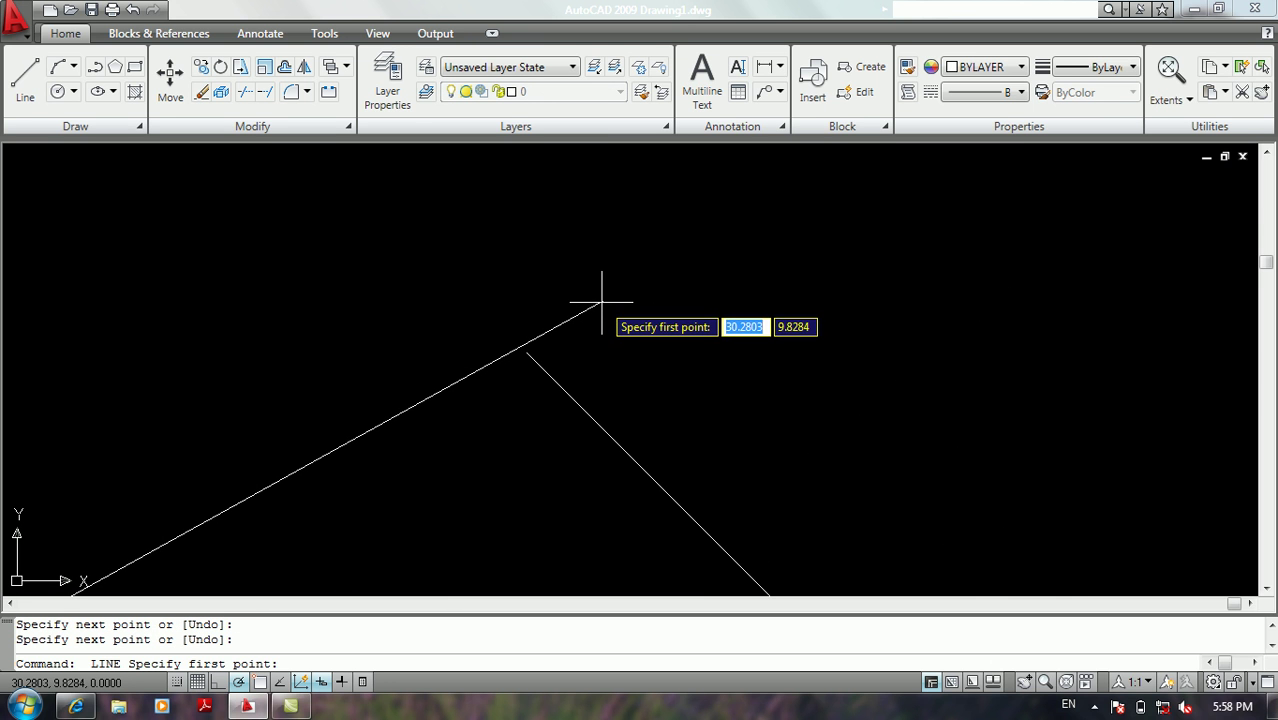
{"action": "left_click", "coordinate": [601, 300]}
{"action": "left_click", "coordinate": [699, 399]}
{"action": "key", "text": "Return"}
{"action": "scroll", "coordinate": [593, 280], "scroll_direction": "up", "scroll_amount": 2}
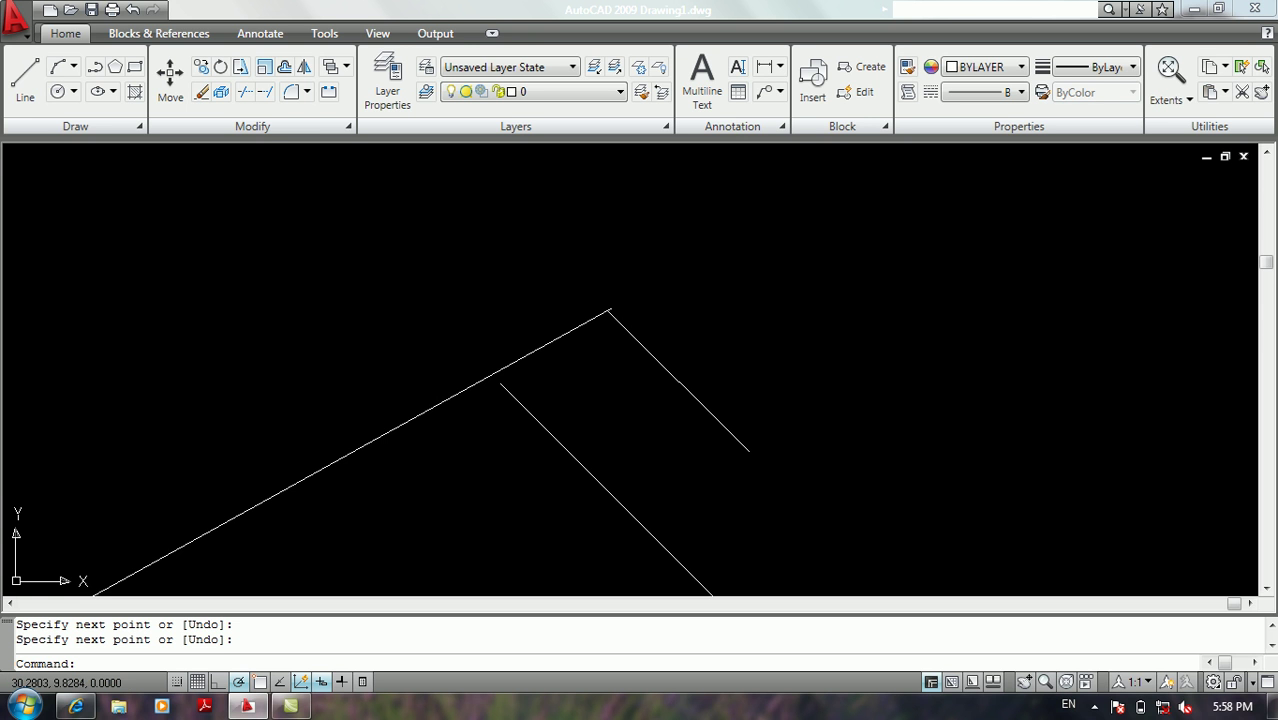
{"action": "scroll", "coordinate": [613, 289], "scroll_direction": "up", "scroll_amount": 5}
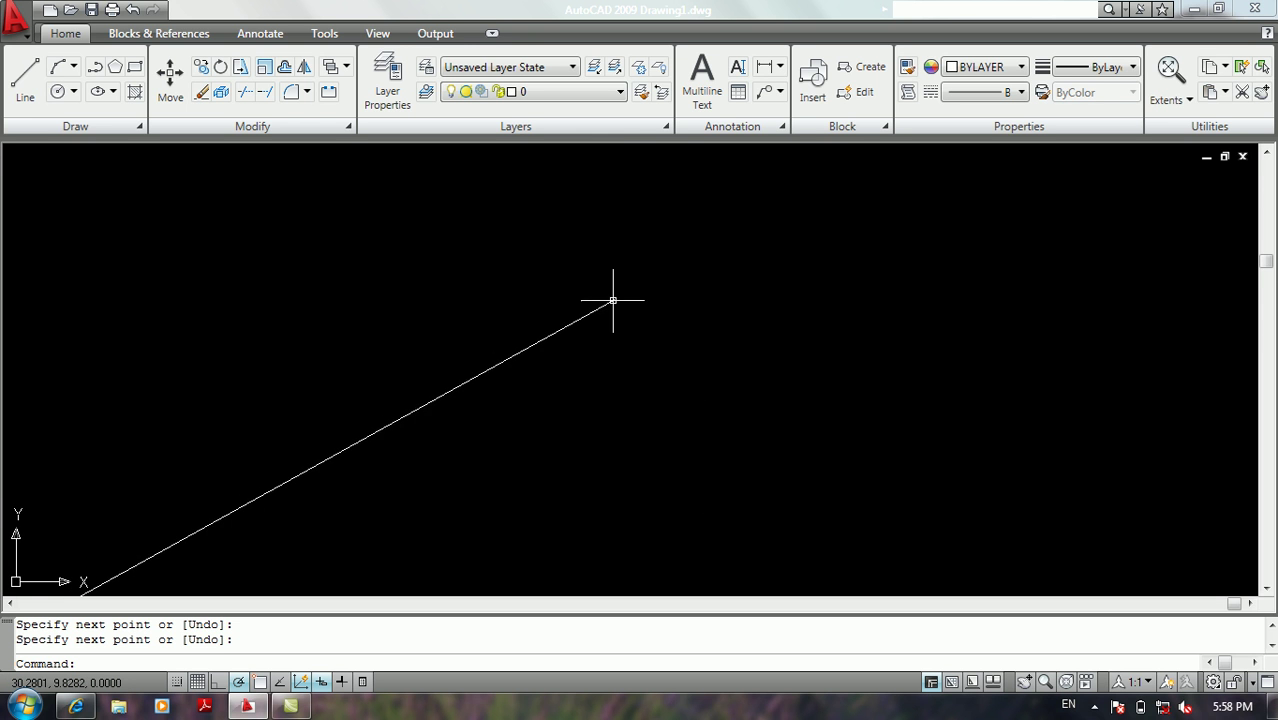
{"action": "scroll", "coordinate": [505, 349], "scroll_direction": "down", "scroll_amount": 4}
{"action": "middle_click_drag", "start_coordinate": [505, 349], "coordinate": [1061, 371]}
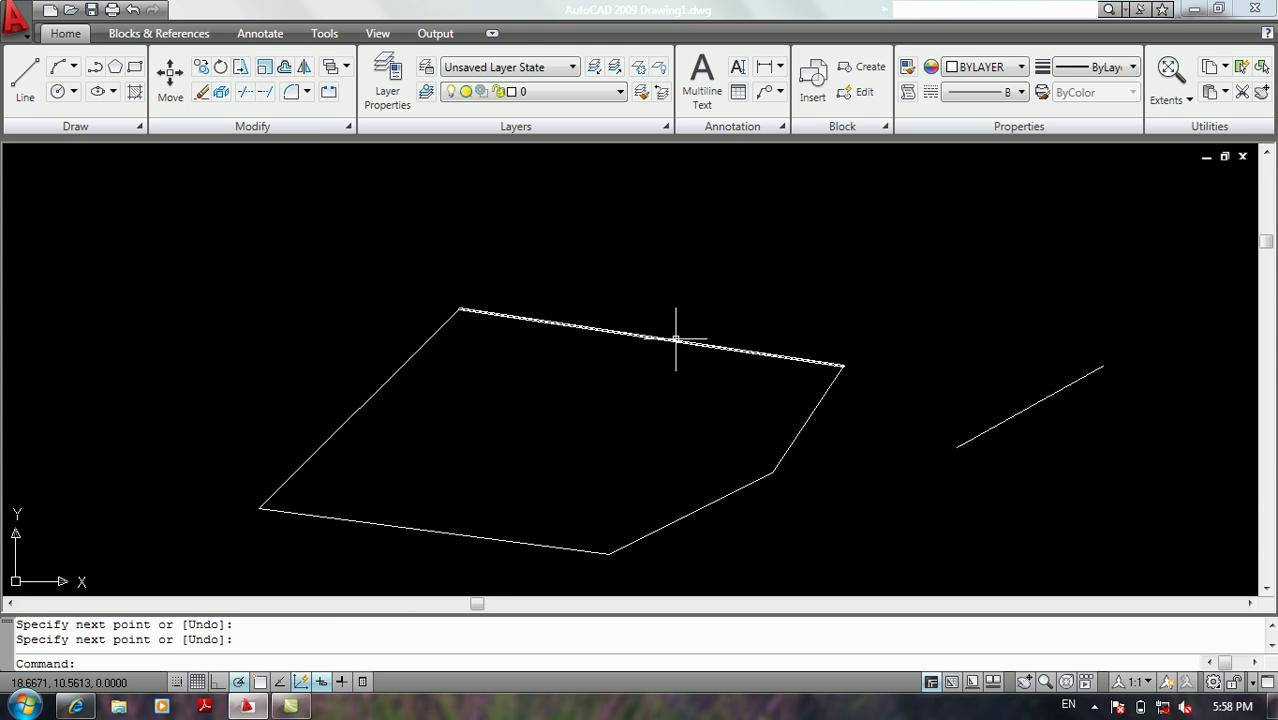
{"action": "type", "text": "l"}
{"action": "key", "text": "Return"}
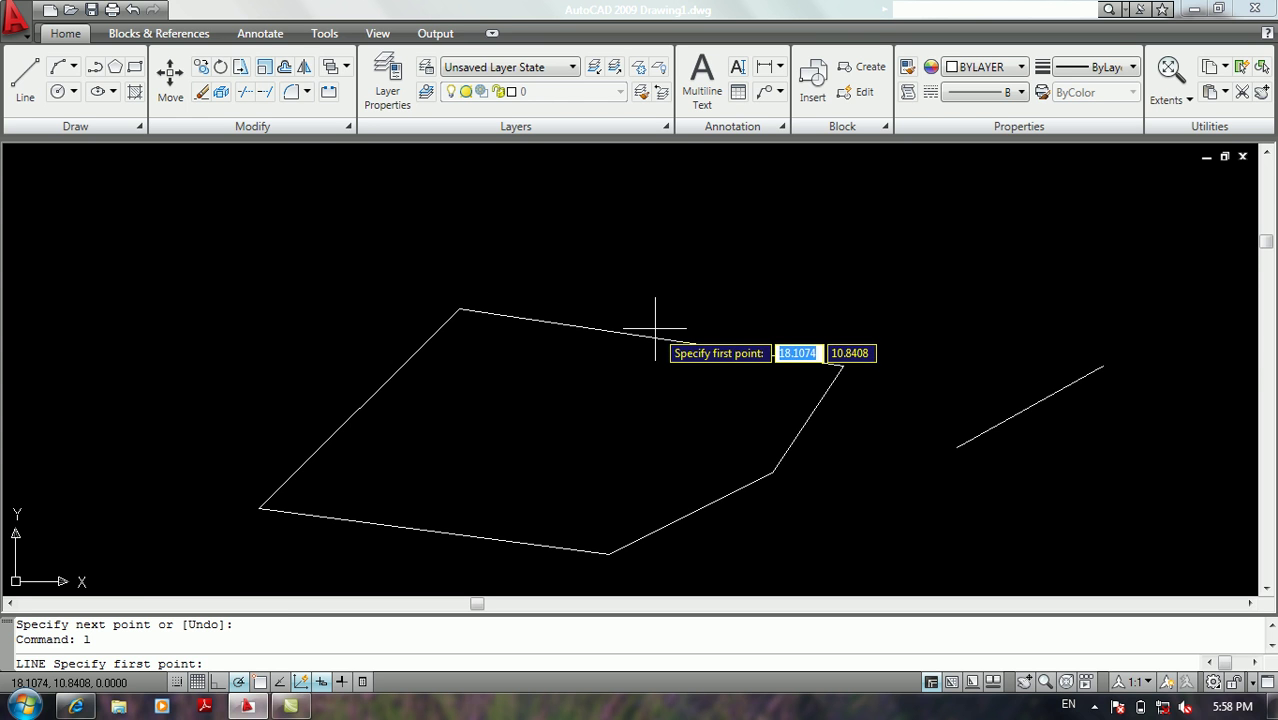
{"action": "key", "text": "Return"}
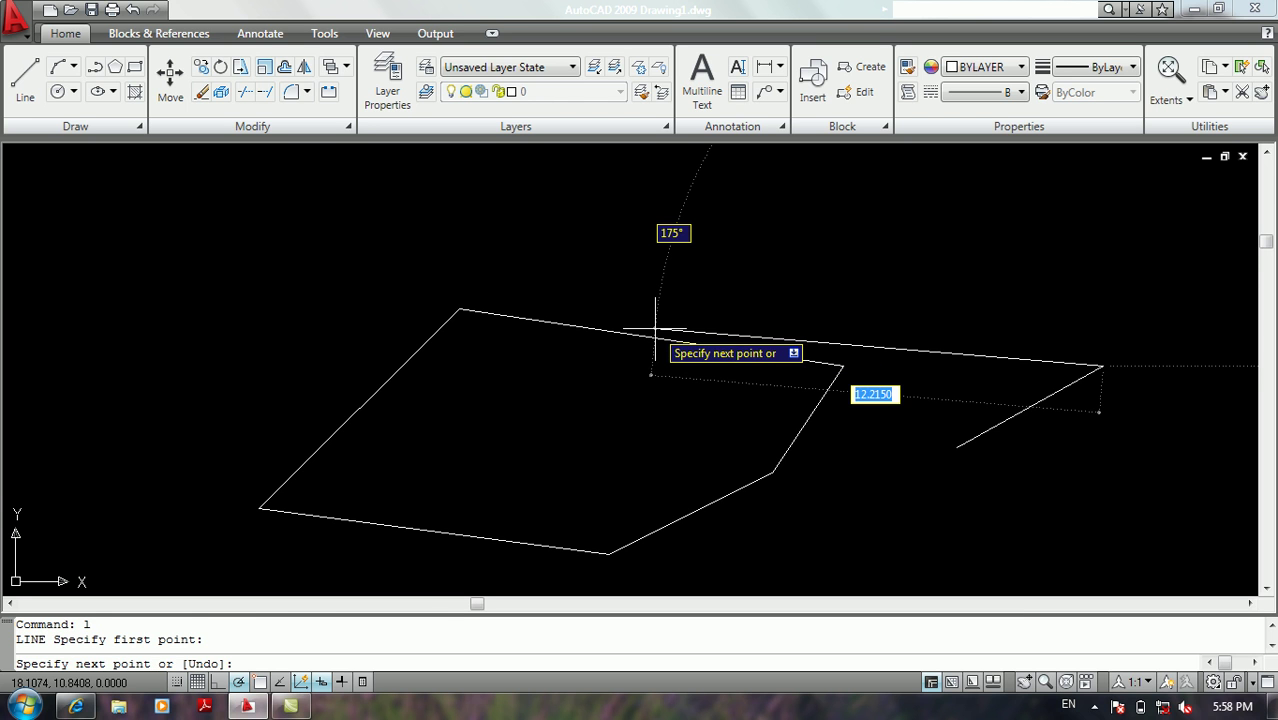
{"action": "key", "text": "Escape"}
{"action": "key", "text": "Escape"}
Turn on only the Endpoint object snap mode in the Drafting Settings
{"action": "type", "text": "os"}
{"action": "key", "text": "Return"}
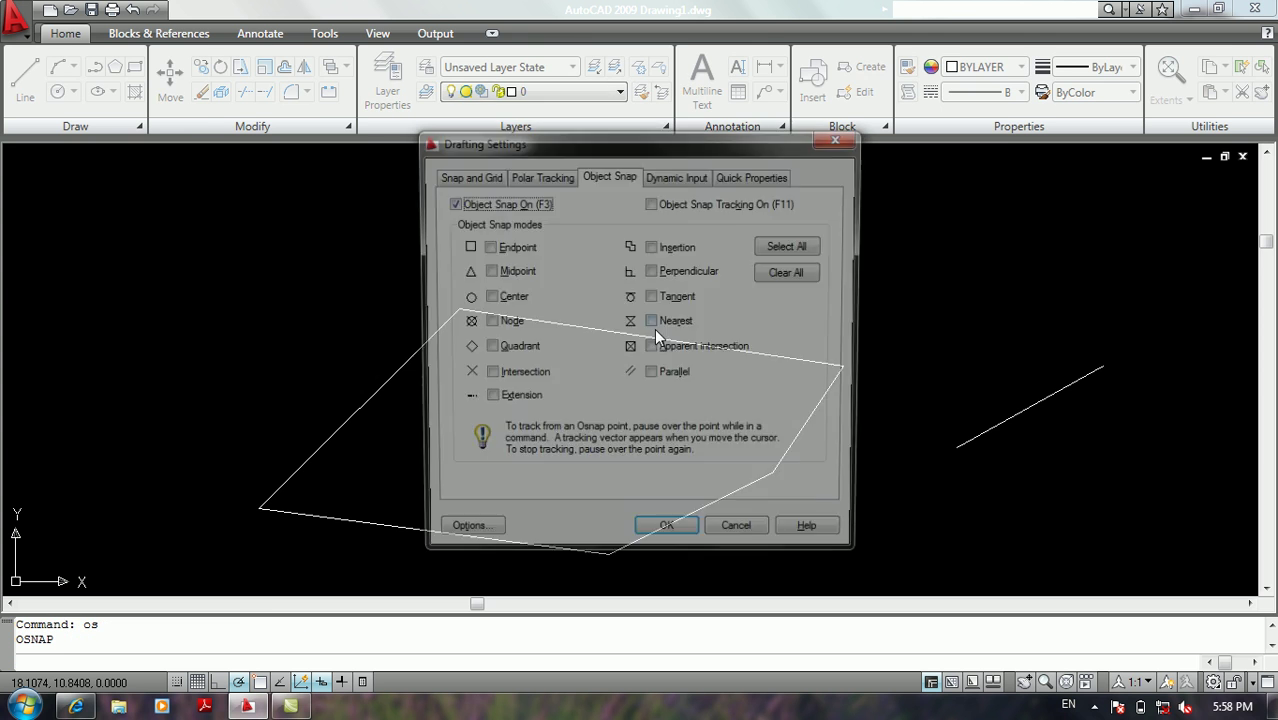
{"action": "left_click", "coordinate": [492, 247]}
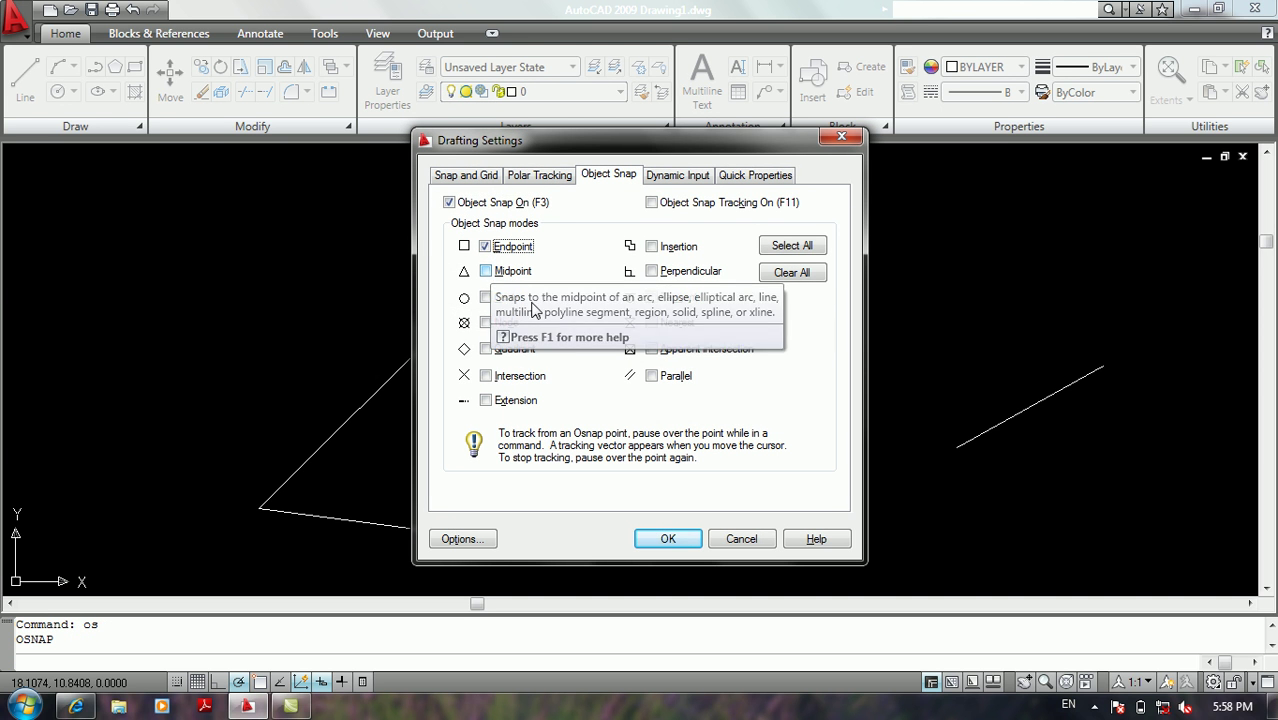
{"action": "left_click", "coordinate": [668, 545]}
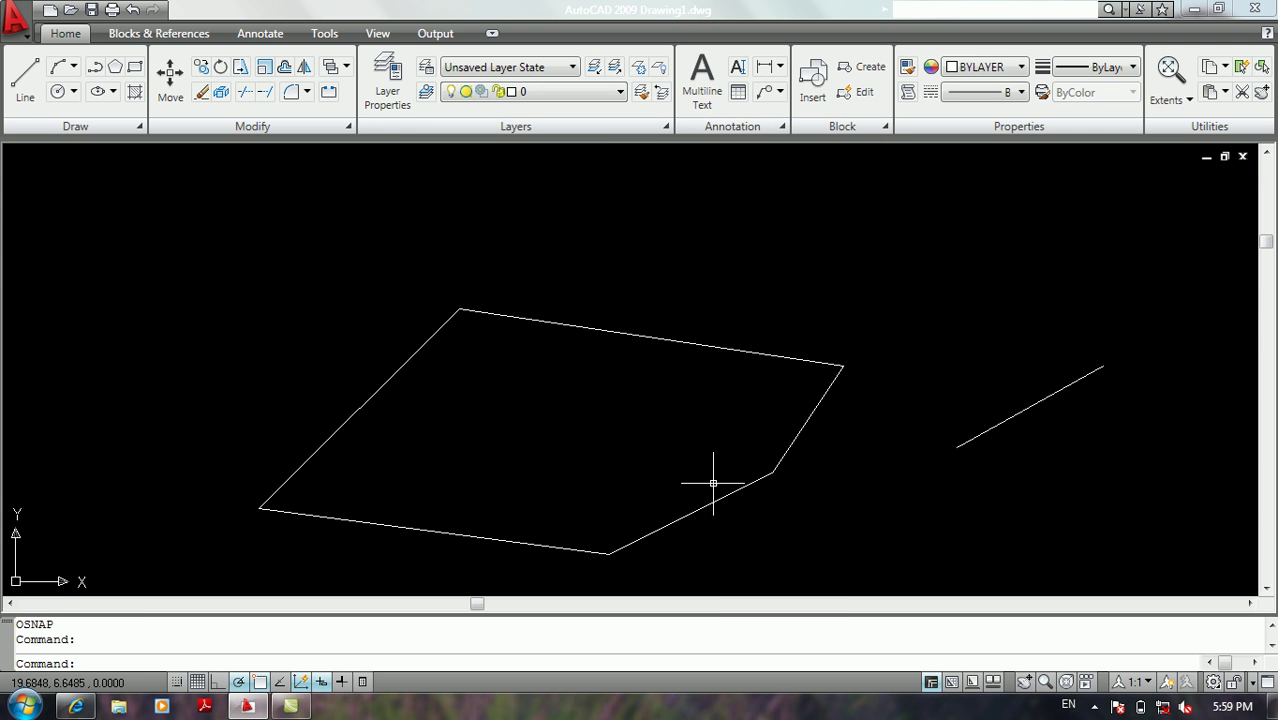
Draw a vertical line upward from the slanted line's lower endpoint, using the endpoint snap
{"action": "type", "text": "l"}
{"action": "key", "text": "Return"}
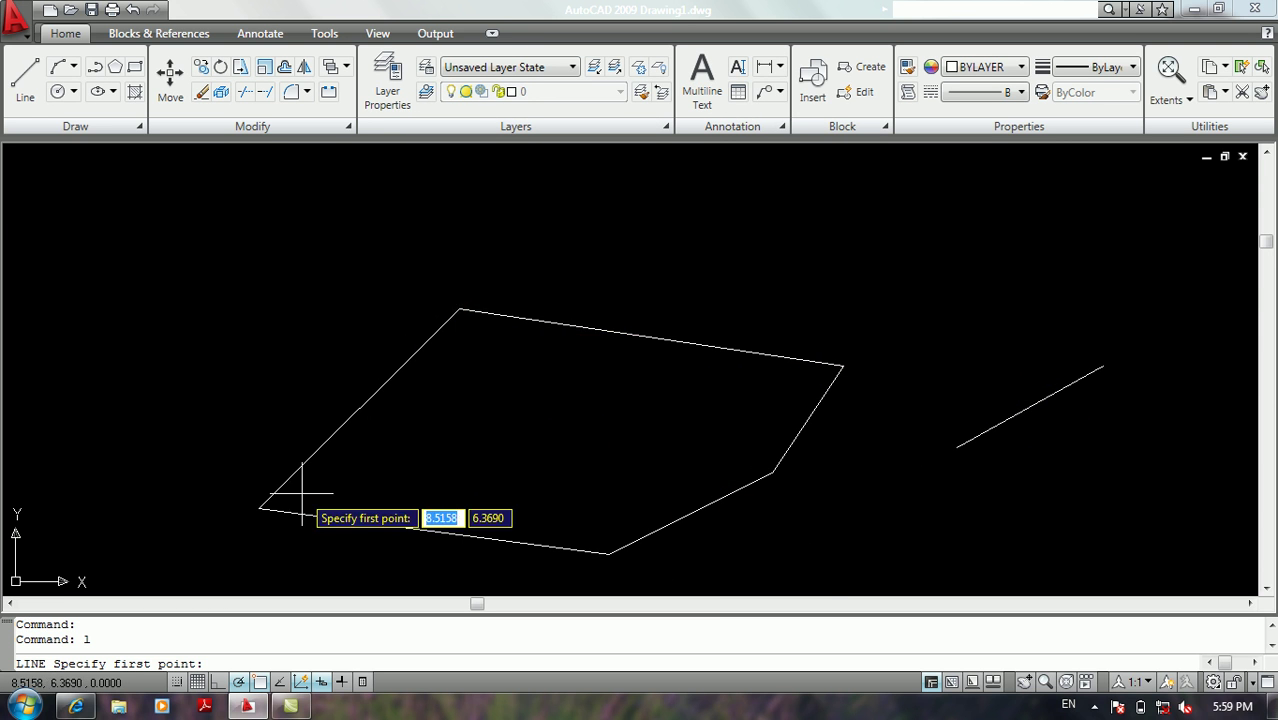
{"action": "left_click", "coordinate": [957, 447]}
{"action": "left_click", "coordinate": [957, 364]}
{"action": "key", "text": "Return"}
{"action": "key", "text": "Return"}
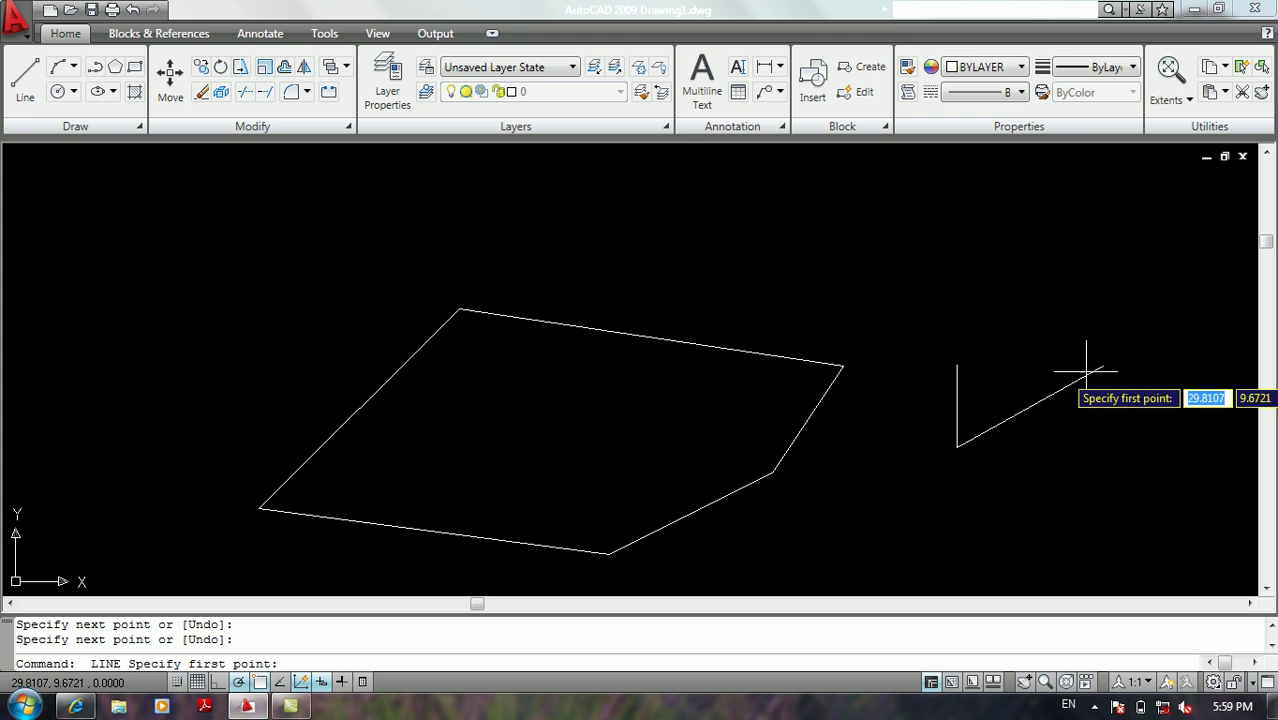
{"action": "left_click", "coordinate": [999, 425]}
{"action": "key", "text": "Return"}
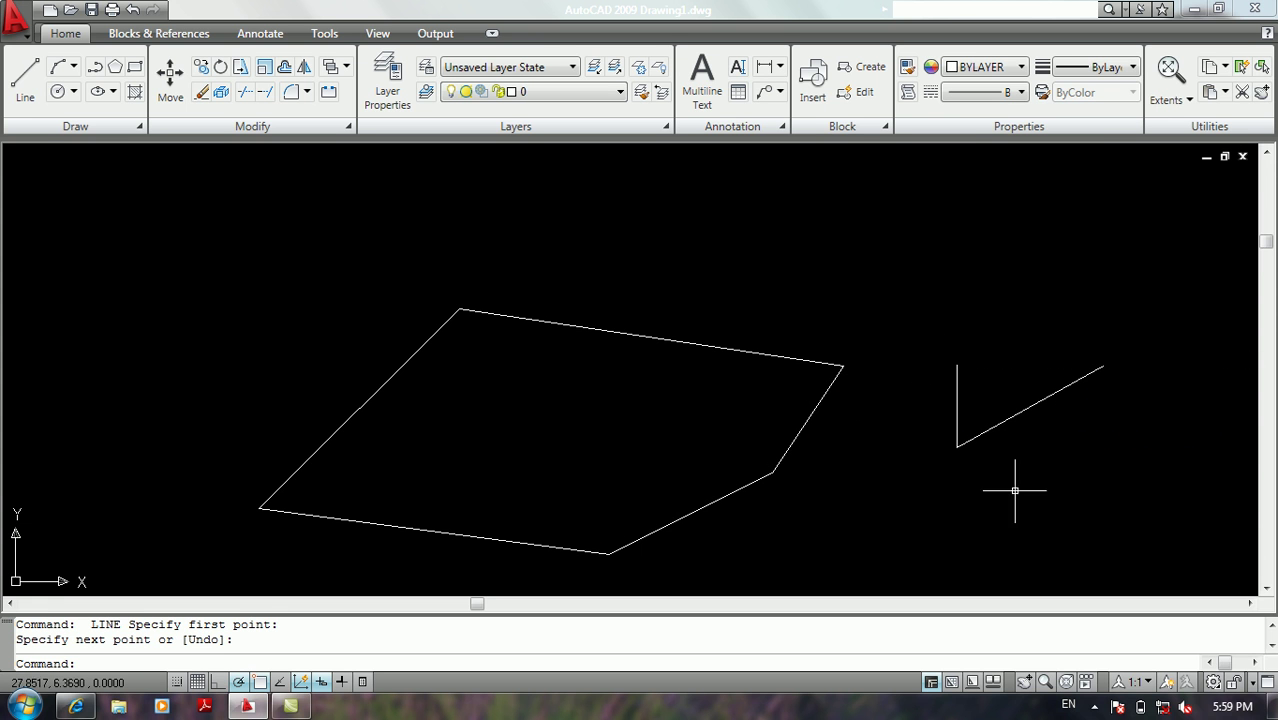
Draw a vertical line 10 units long upward, between the polygon and the V-shaped pair of lines
{"action": "scroll", "coordinate": [981, 420], "scroll_direction": "up", "scroll_amount": 3}
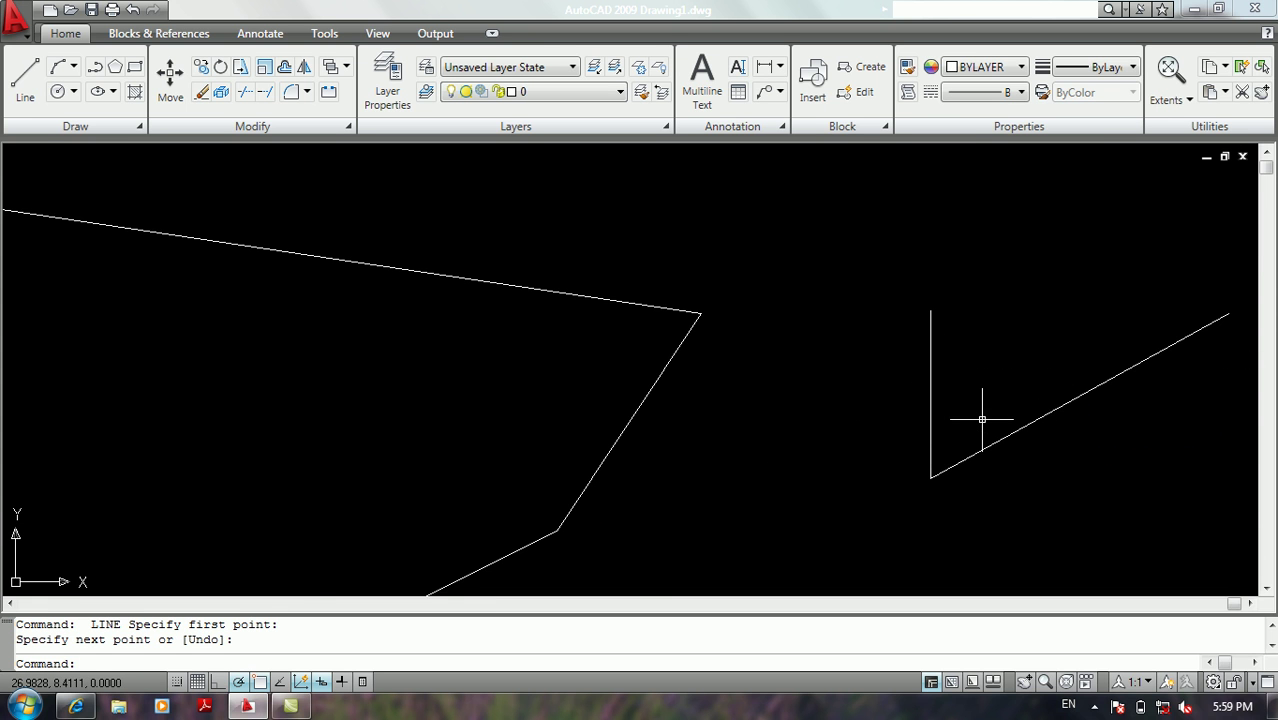
{"action": "type", "text": "l"}
{"action": "key", "text": "Return"}
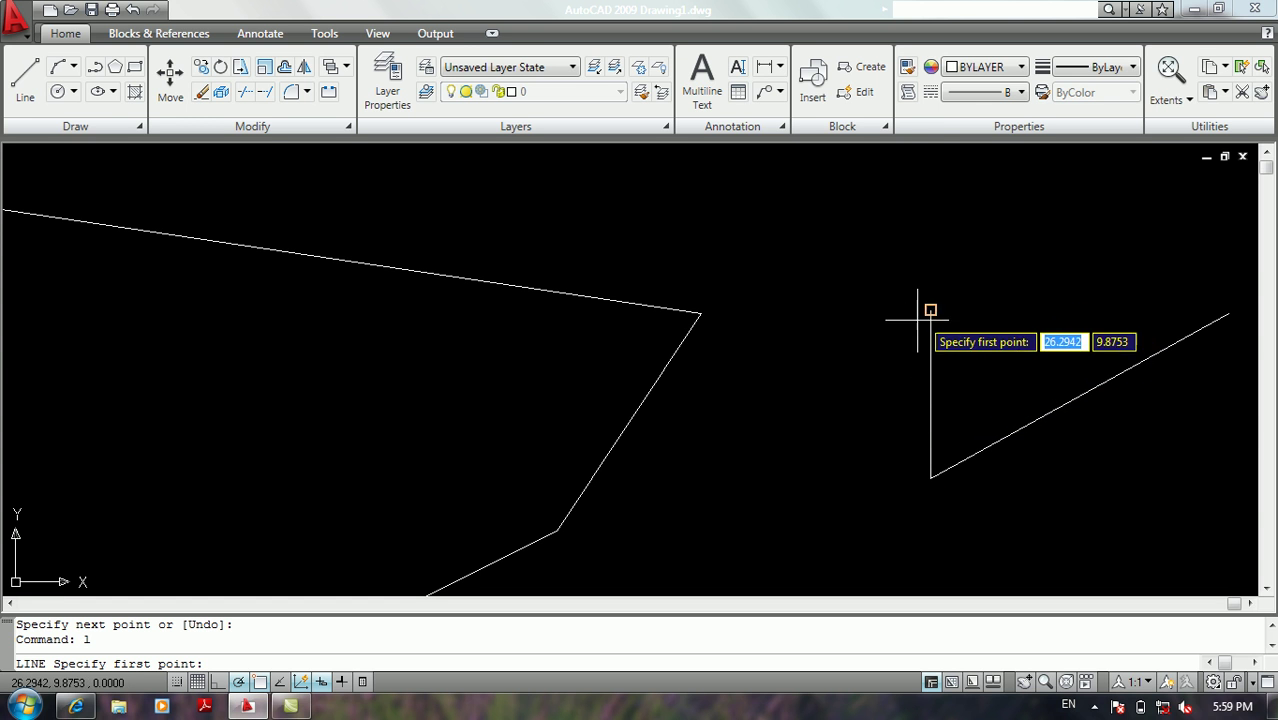
{"action": "left_click", "coordinate": [812, 403]}
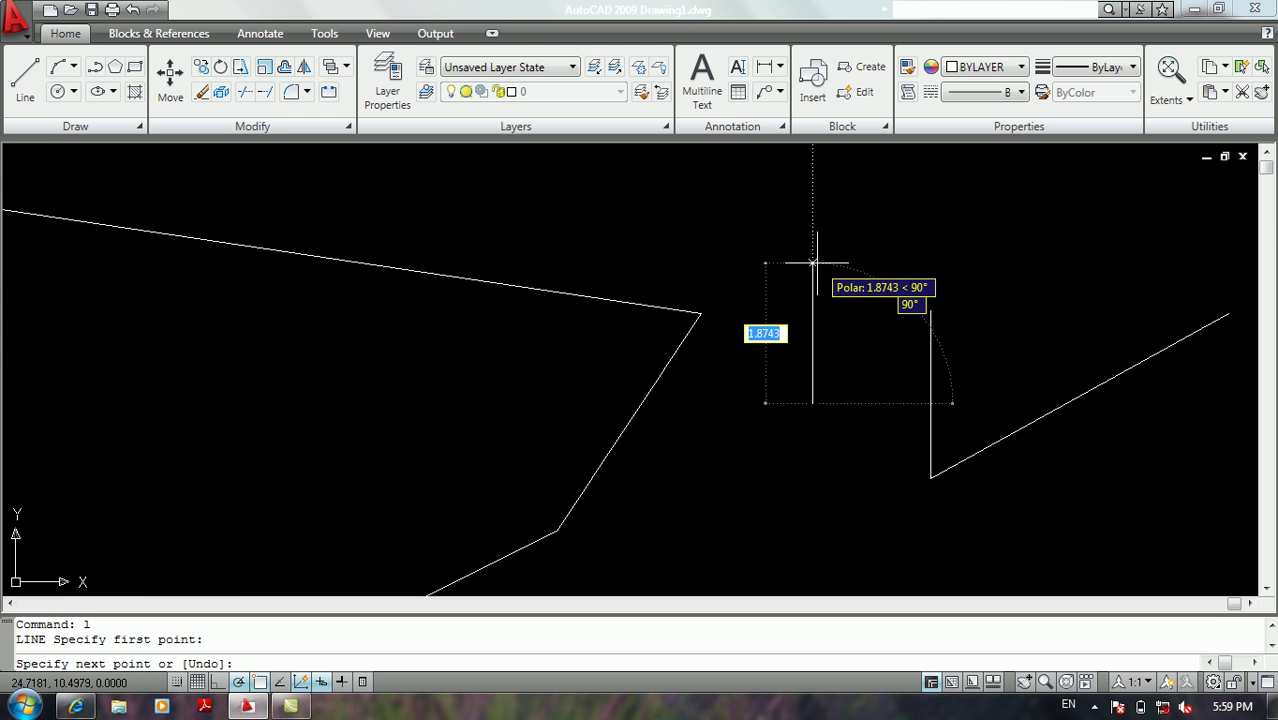
{"action": "type", "text": "10"}
{"action": "key", "text": "Return"}
{"action": "key", "text": "Return"}
Draw a line 5 units up from the 10-unit vertical line's lower endpoint, continuing with a horizontal segment to the right
{"action": "scroll", "coordinate": [860, 340], "scroll_direction": "down", "scroll_amount": 3}
{"action": "scroll", "coordinate": [852, 400], "scroll_direction": "up", "scroll_amount": 2}
{"action": "middle_click_drag", "start_coordinate": [850, 417], "coordinate": [688, 383]}
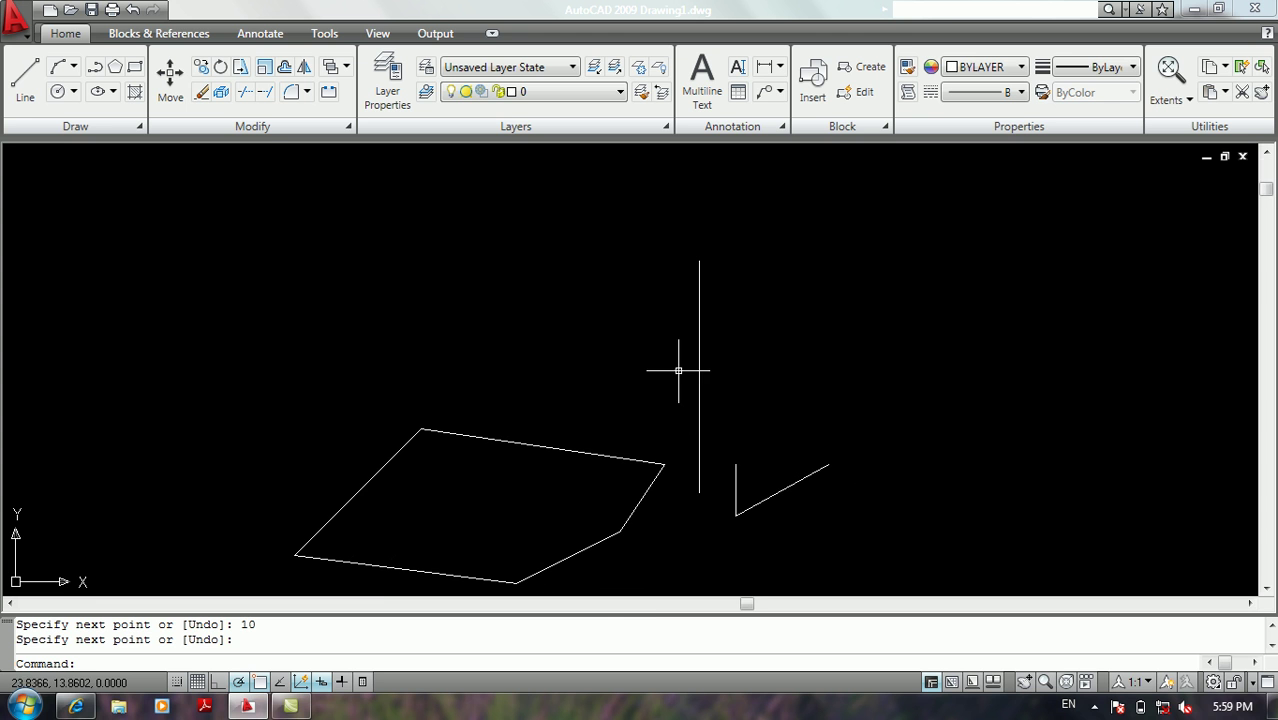
{"action": "type", "text": "l"}
{"action": "key", "text": "Return"}
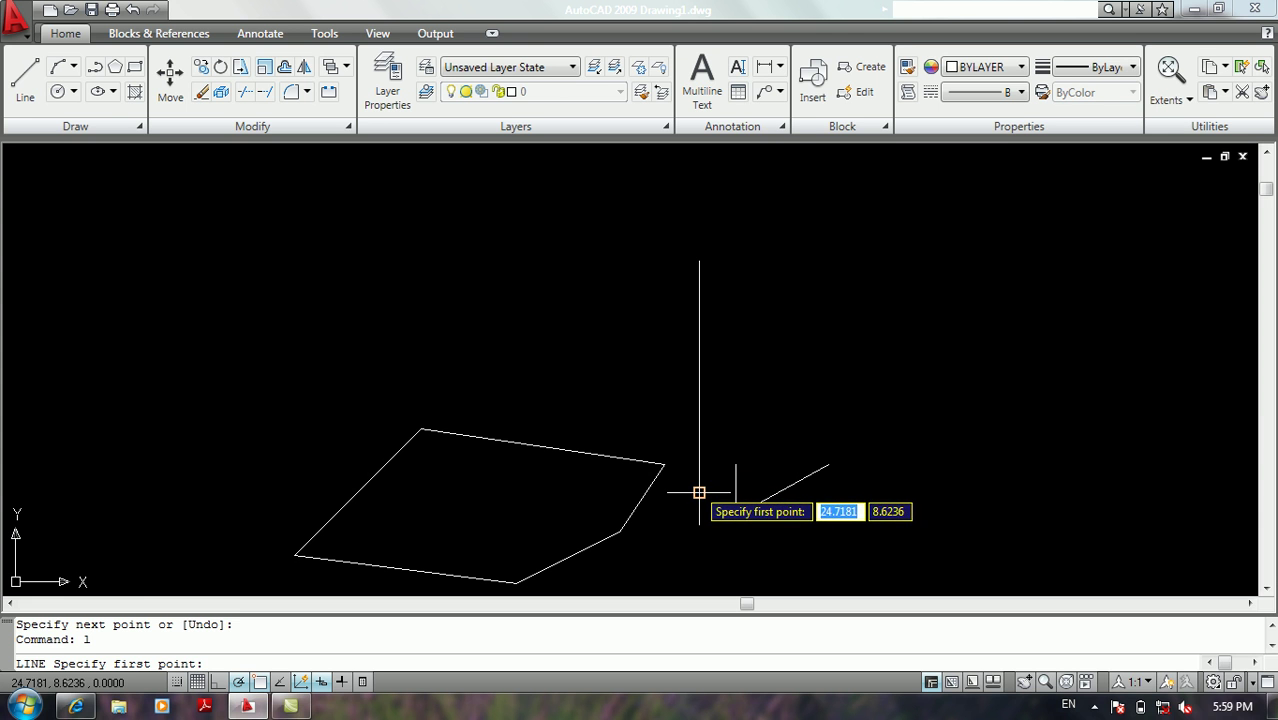
{"action": "left_click", "coordinate": [699, 492]}
{"action": "type", "text": "5"}
{"action": "key", "text": "Return"}
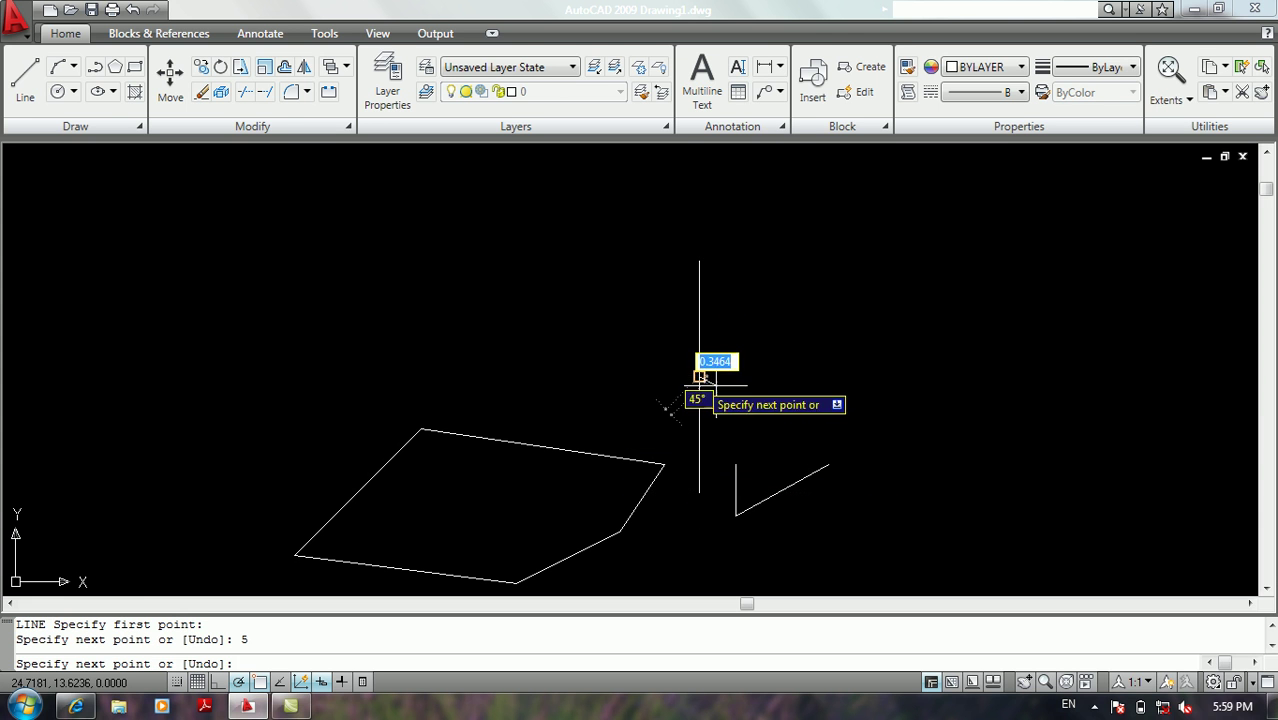
{"action": "left_click", "coordinate": [891, 376]}
{"action": "key", "text": "Return"}
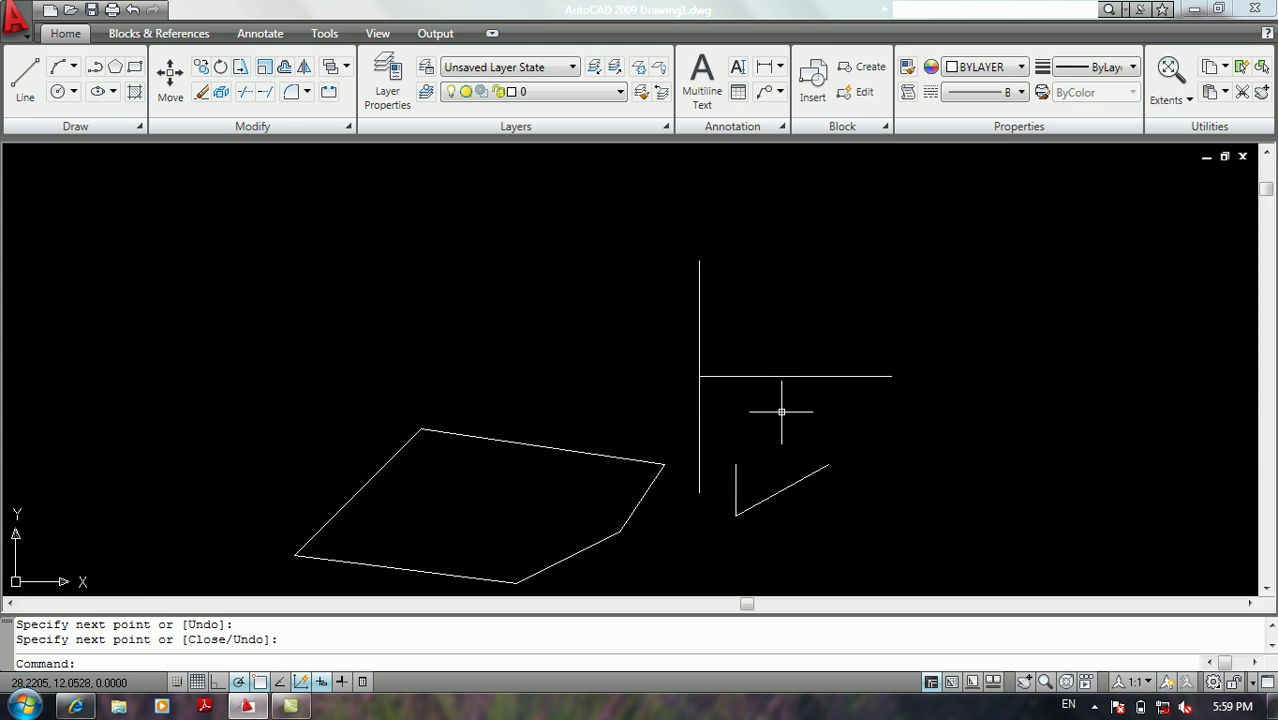
{"action": "scroll", "coordinate": [785, 410], "scroll_direction": "down", "scroll_amount": 4}
{"action": "scroll", "coordinate": [755, 399], "scroll_direction": "up", "scroll_amount": 6}
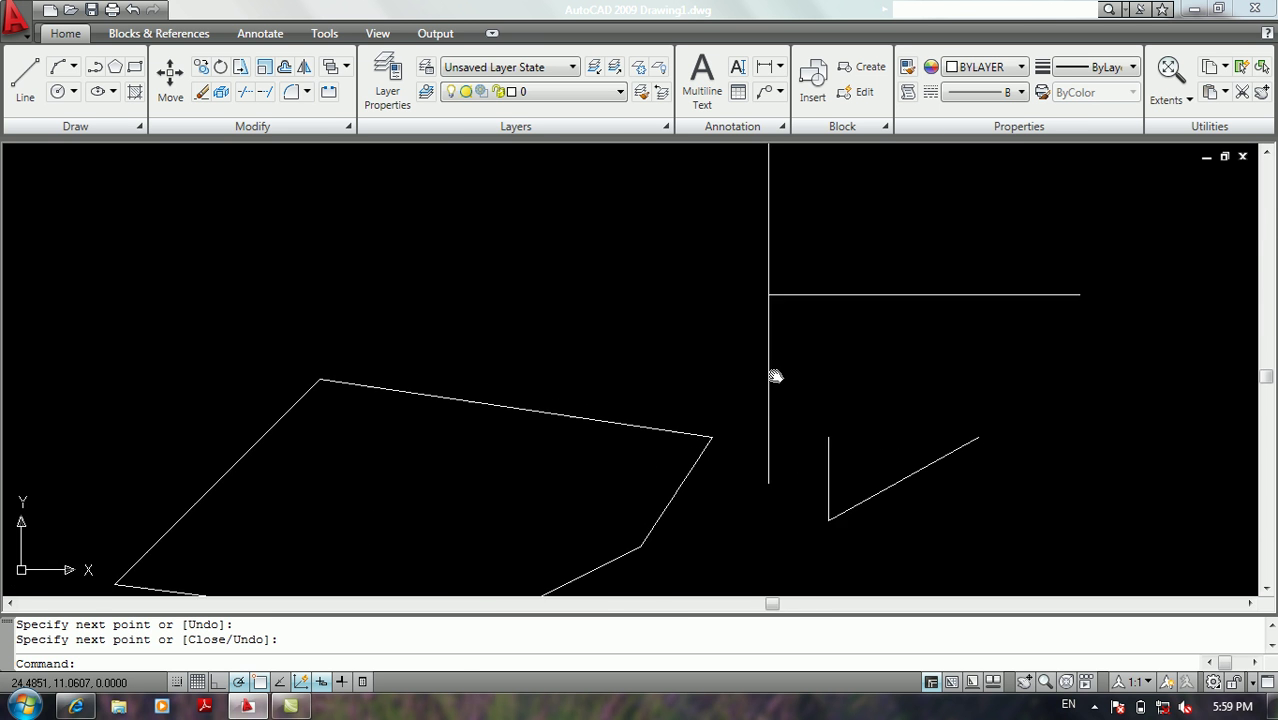
Turn on the Midpoint object snap mode alongside Endpoint in the Drafting Settings
{"action": "right_click", "coordinate": [279, 683]}
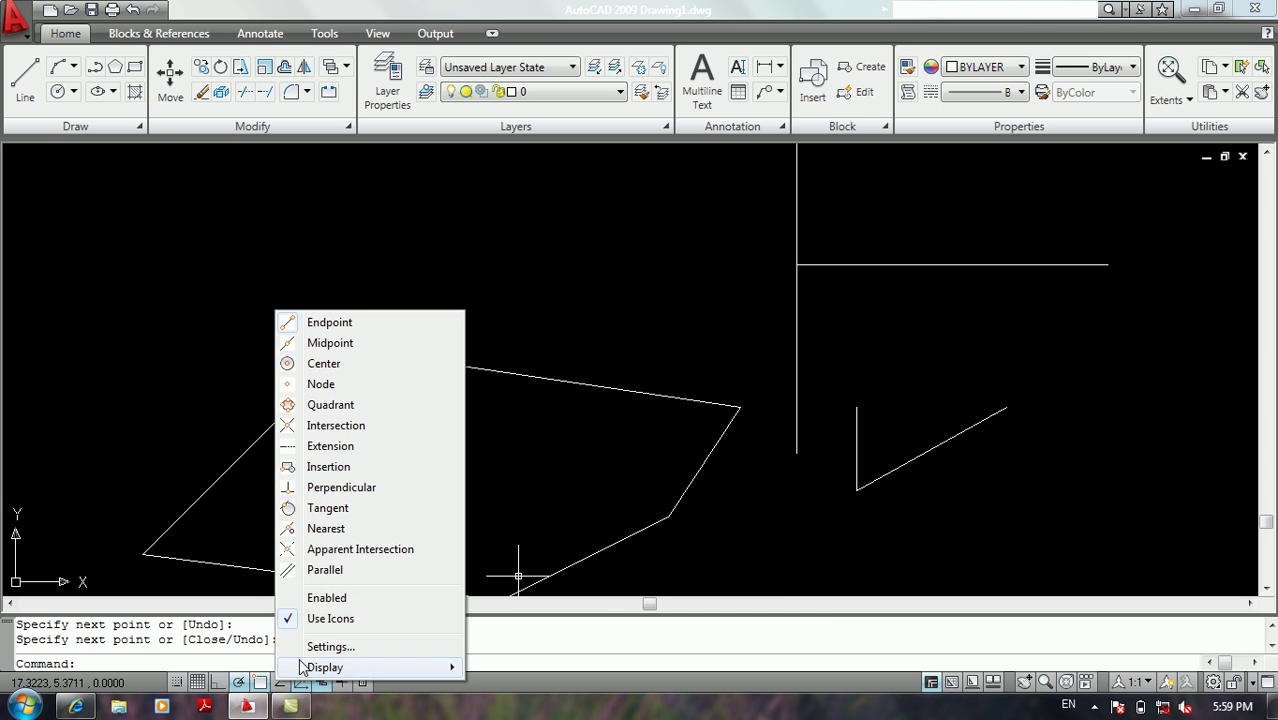
{"action": "left_click", "coordinate": [315, 649]}
{"action": "left_click", "coordinate": [486, 271]}
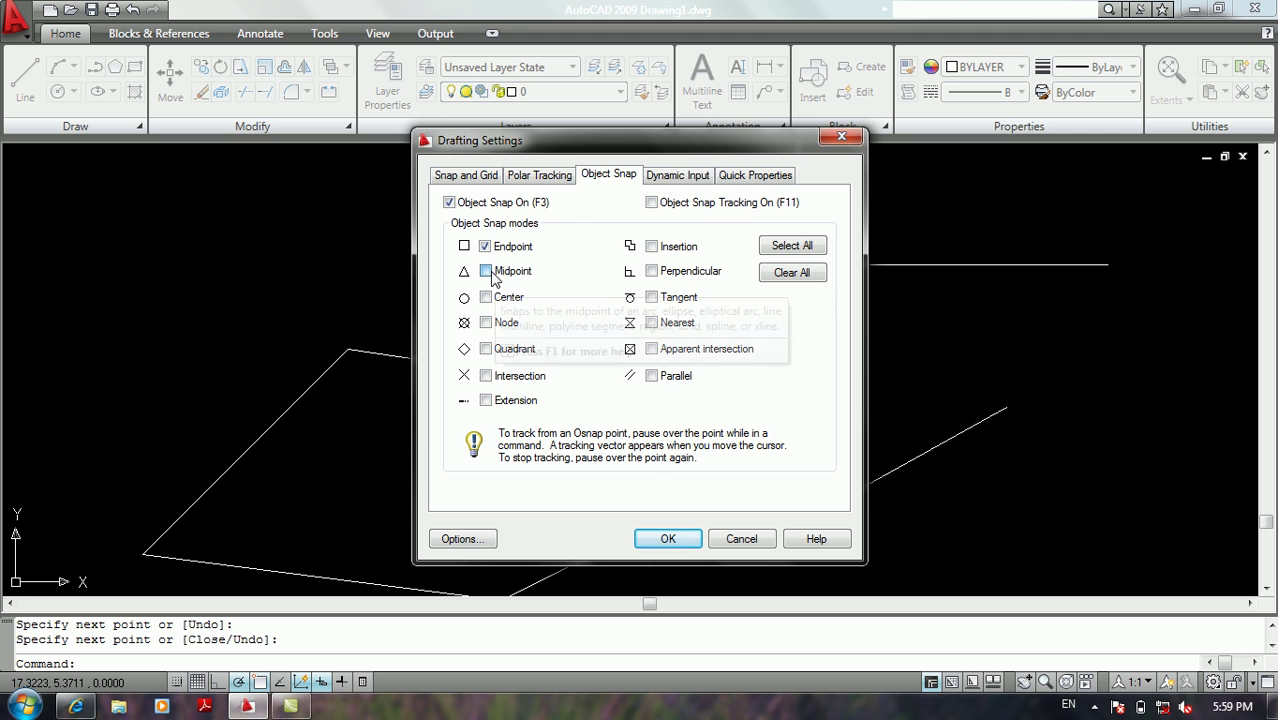
{"action": "left_click", "coordinate": [662, 541]}
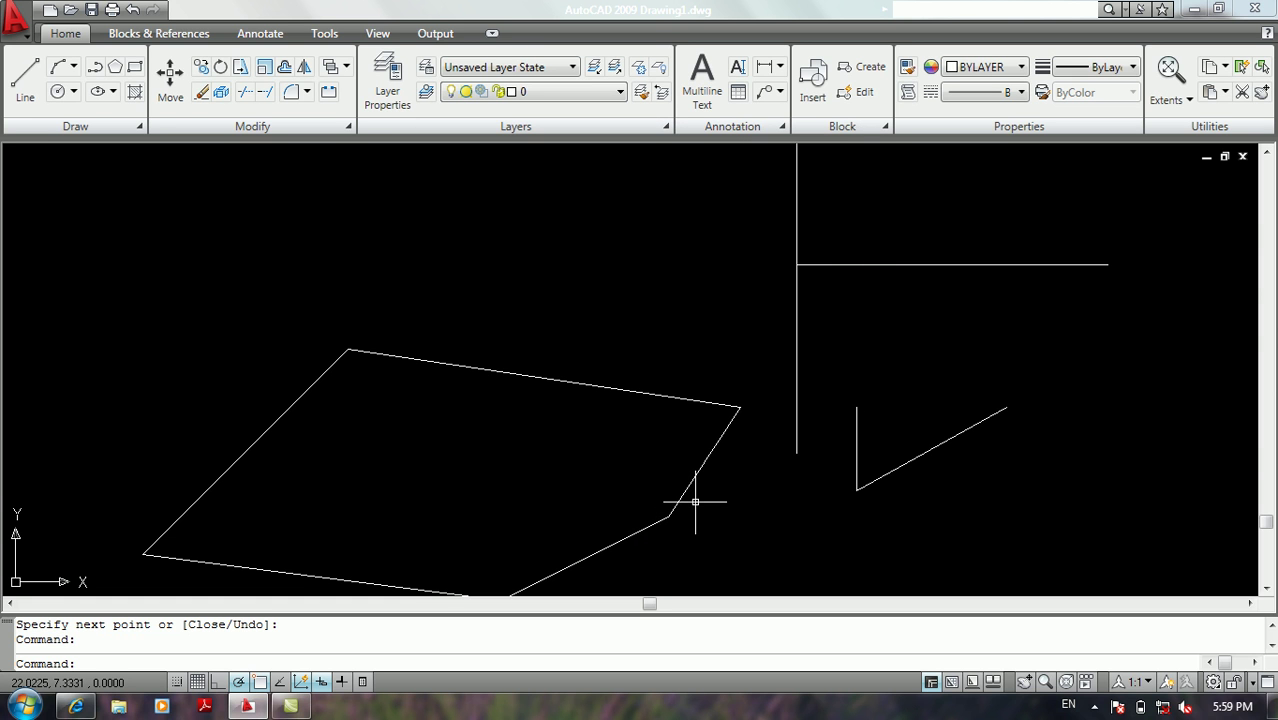
Draw a short slanted line in the empty area above the polygon's upper edge
{"action": "type", "text": "l"}
{"action": "key", "text": "Return"}
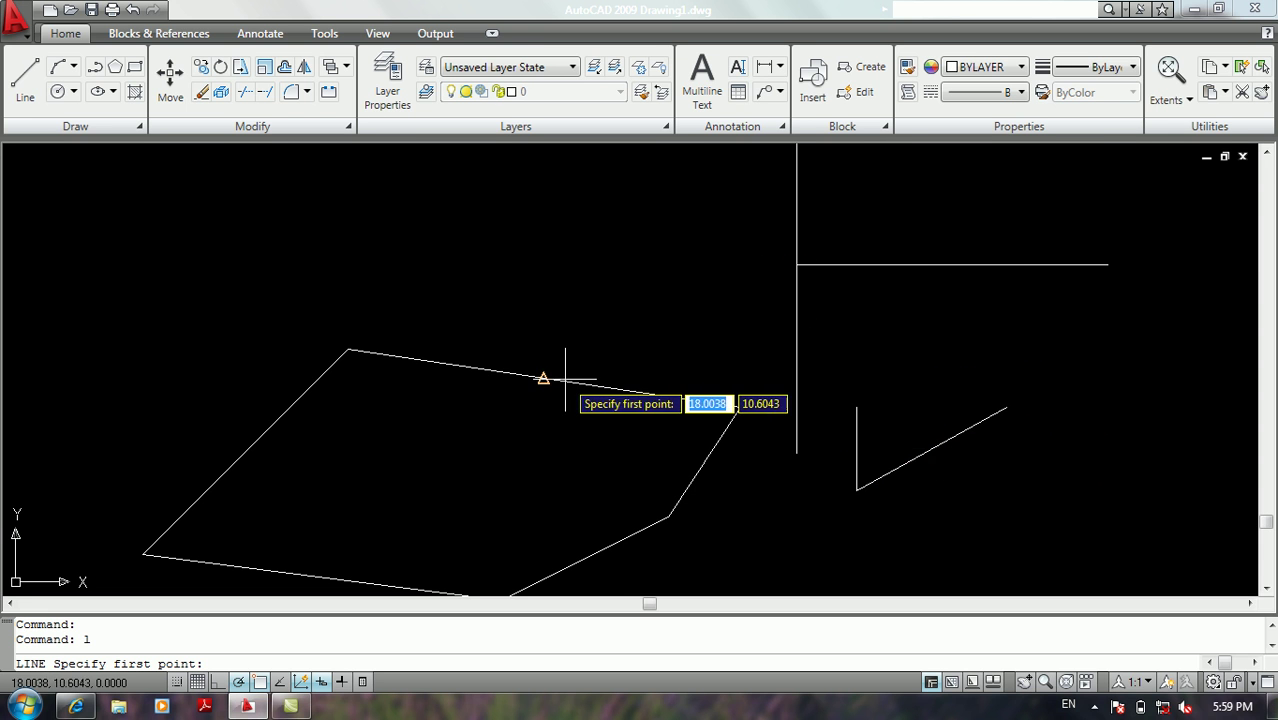
{"action": "left_click", "coordinate": [631, 290]}
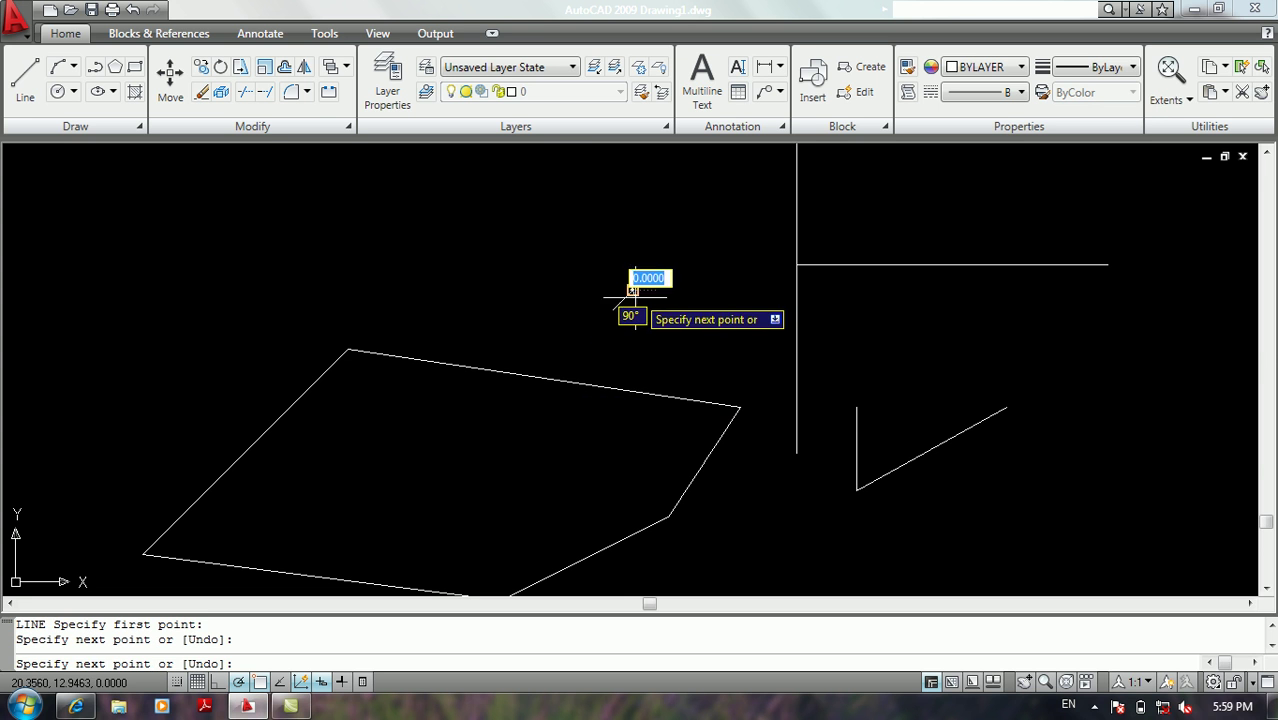
{"action": "key", "text": "Escape"}
Draw a line starting at the midpoint of the short slanted line, using the midpoint snap
{"action": "scroll", "coordinate": [630, 294], "scroll_direction": "up", "scroll_amount": 5}
{"action": "key", "text": "Return"}
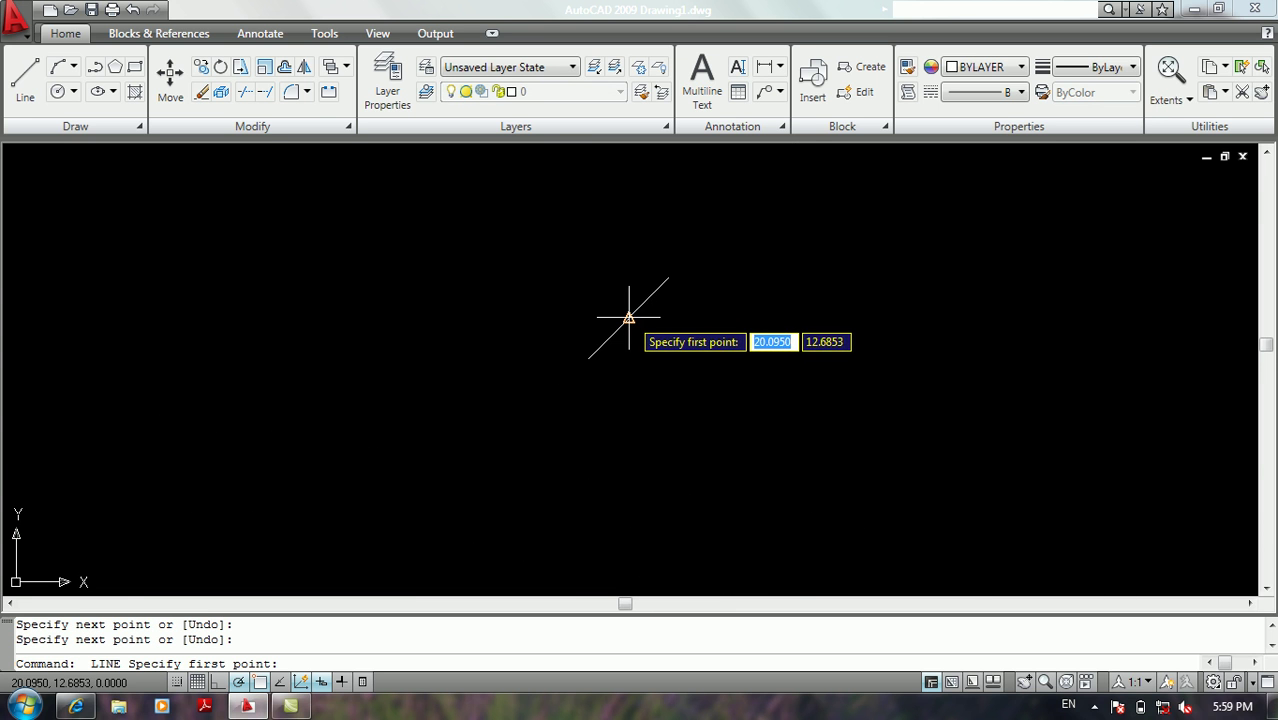
{"action": "left_click", "coordinate": [628, 316]}
{"action": "key", "text": "Escape"}
{"action": "scroll", "coordinate": [585, 343], "scroll_direction": "down", "scroll_amount": 5}
{"action": "middle_click_drag", "start_coordinate": [592, 360], "coordinate": [613, 339]}
{"action": "right_click", "coordinate": [286, 681]}
{"action": "left_click", "coordinate": [325, 648]}
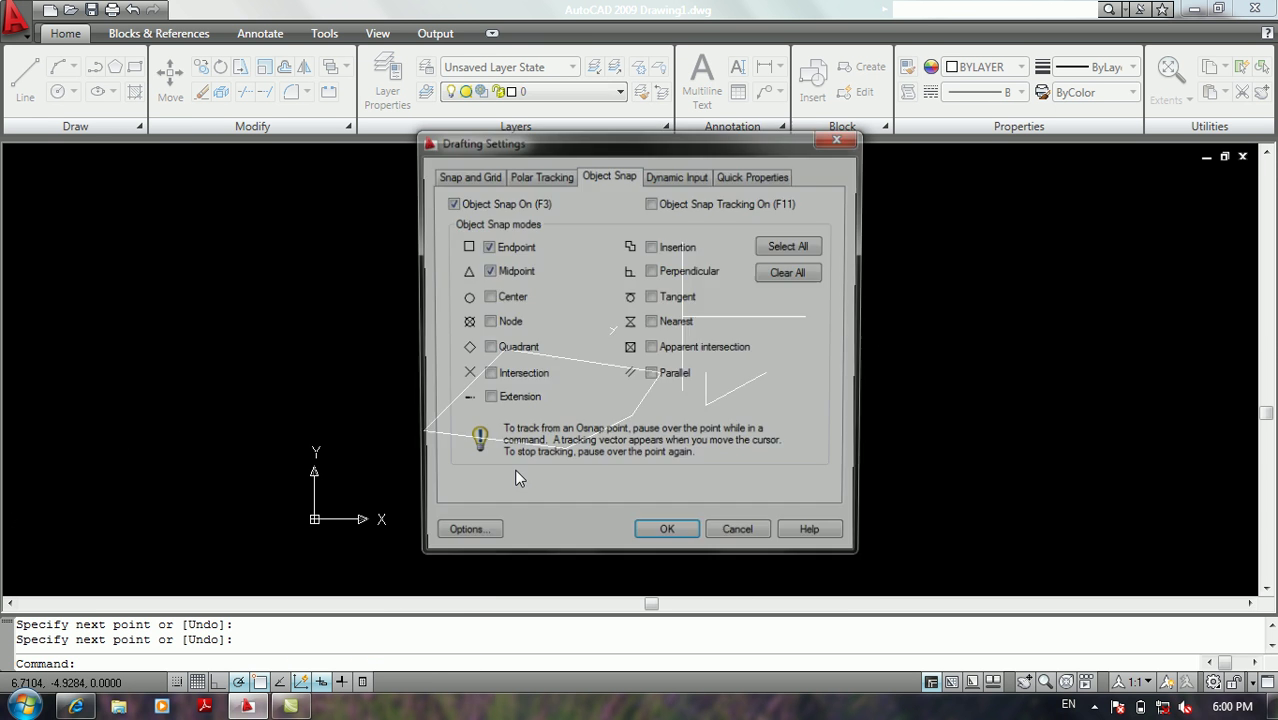
{"action": "left_click", "coordinate": [655, 206]}
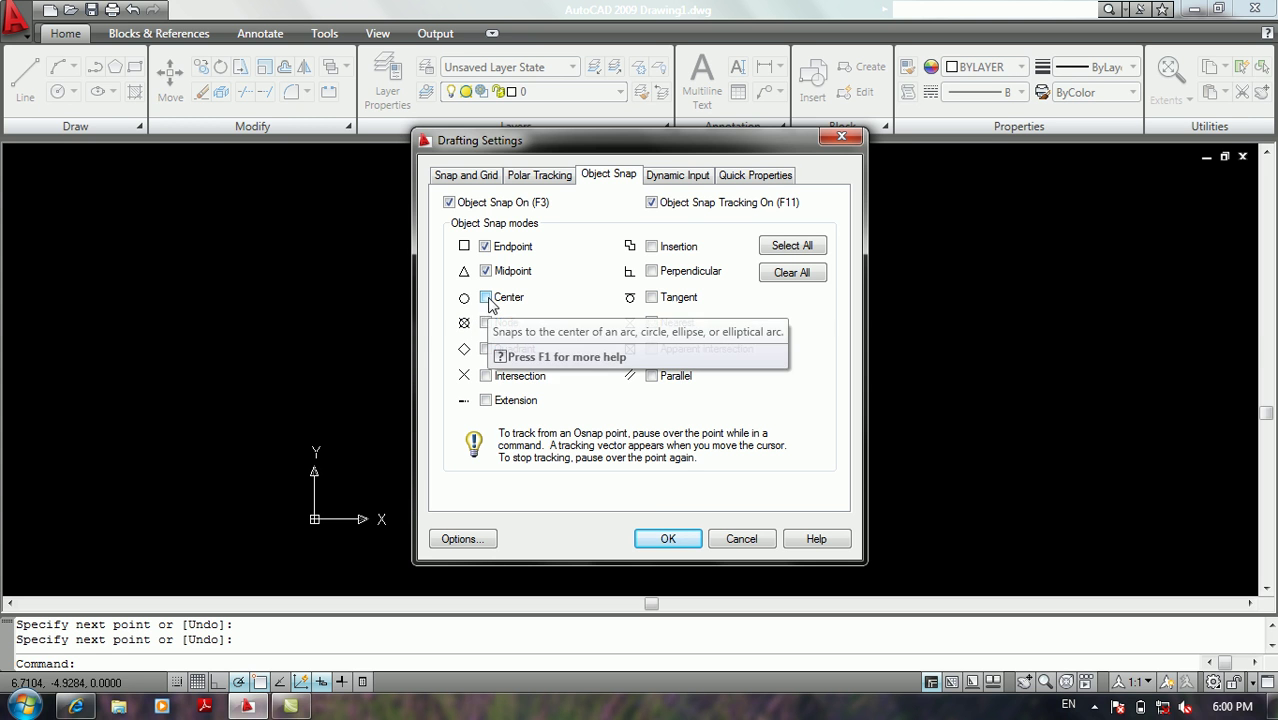
{"action": "left_click", "coordinate": [728, 543]}
Draw a large circle in the empty area to the right of the existing lines
{"action": "scroll", "coordinate": [730, 432], "scroll_direction": "down", "scroll_amount": 2}
{"action": "middle_click_drag", "start_coordinate": [736, 428], "coordinate": [353, 430]}
{"action": "type", "text": "c"}
{"action": "key", "text": "Return"}
{"action": "left_click", "coordinate": [662, 408]}
{"action": "scroll", "coordinate": [747, 305], "scroll_direction": "down", "scroll_amount": 2}
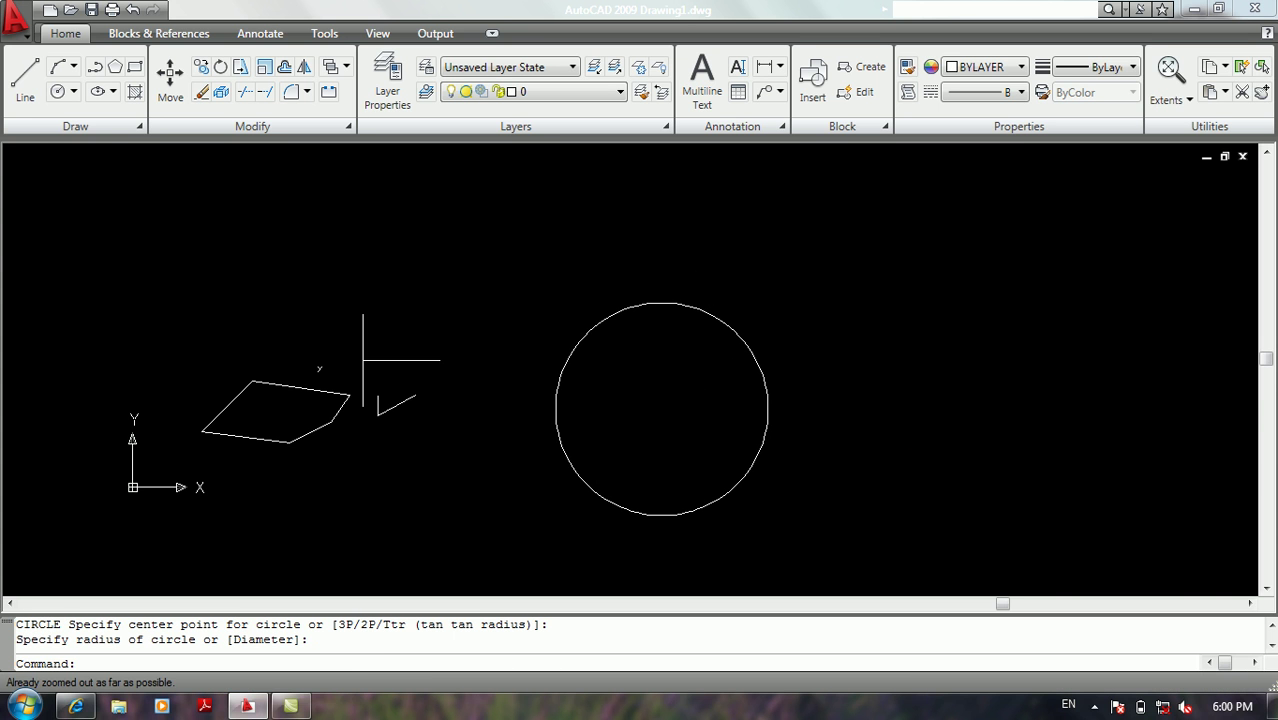
{"action": "middle_click_drag", "start_coordinate": [650, 362], "coordinate": [650, 297]}
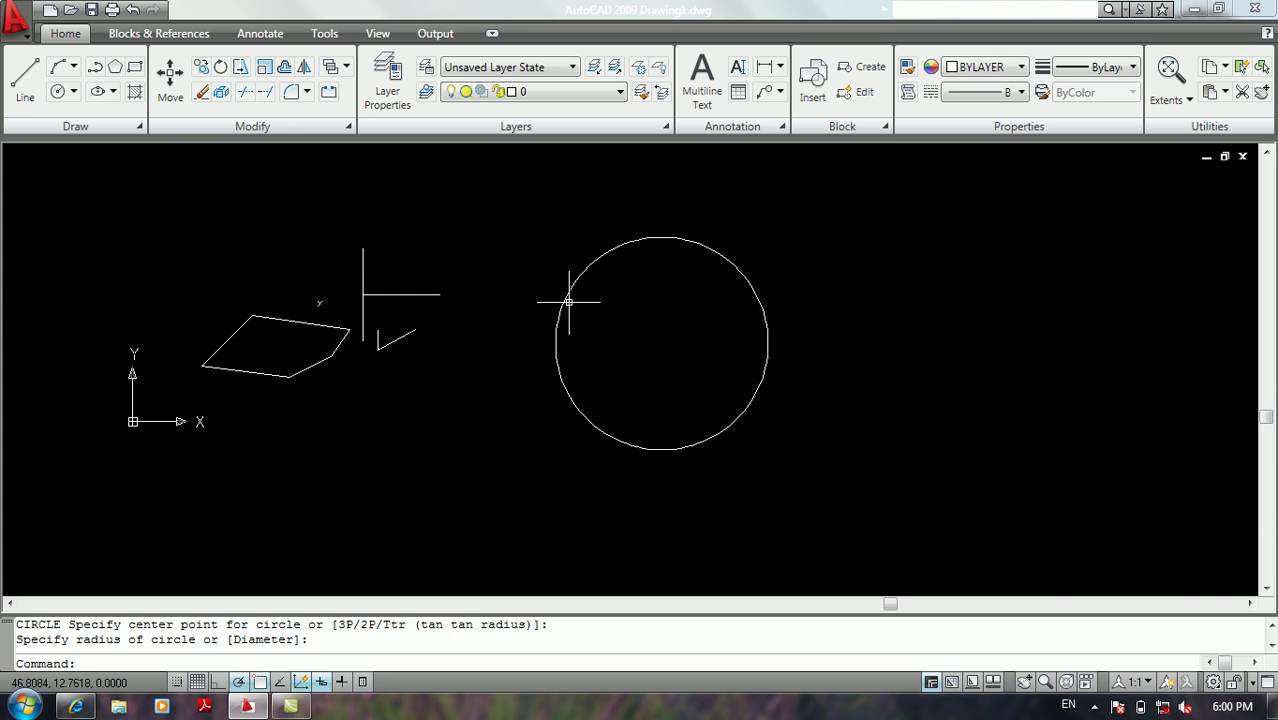
Try to start a line at the circle's center while the Center object snap is off
{"action": "type", "text": "l"}
{"action": "key", "text": "Return"}
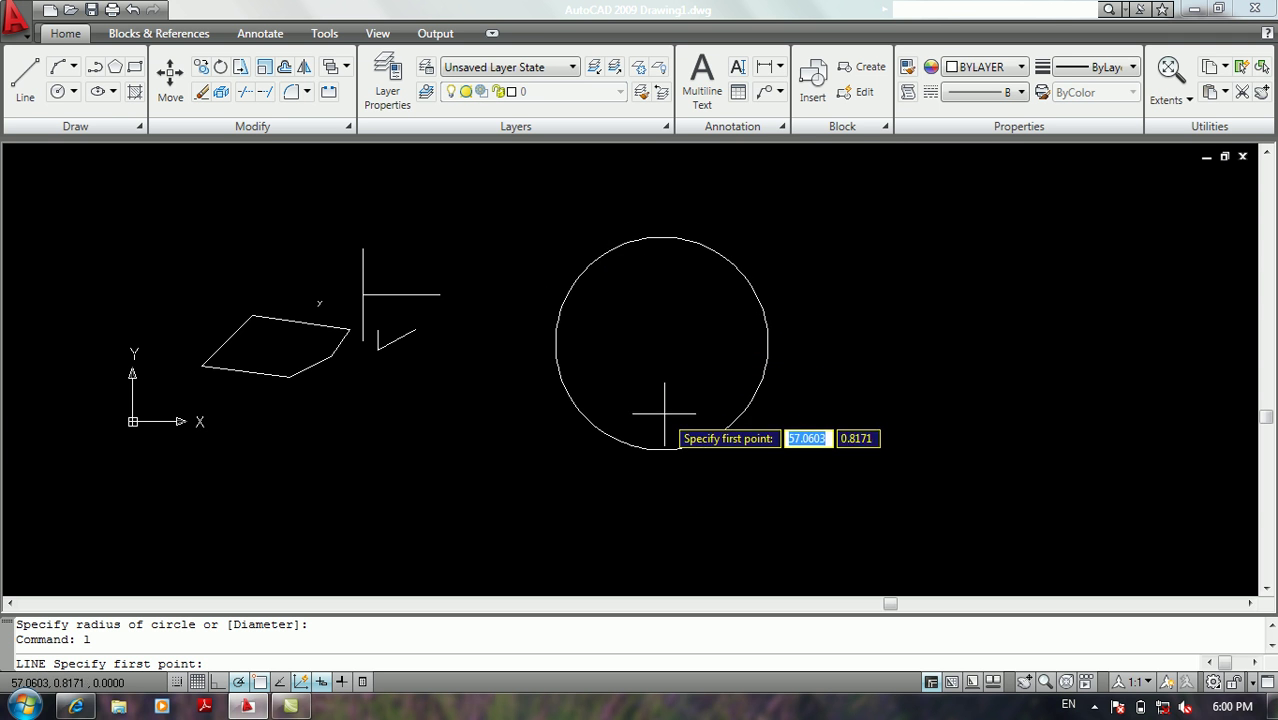
{"action": "key", "text": "Return"}
{"action": "key", "text": "Return"}
Turn on the Center object snap mode alongside Endpoint and Midpoint in the Drafting Settings
{"action": "right_click", "coordinate": [281, 681]}
{"action": "left_click", "coordinate": [337, 639]}
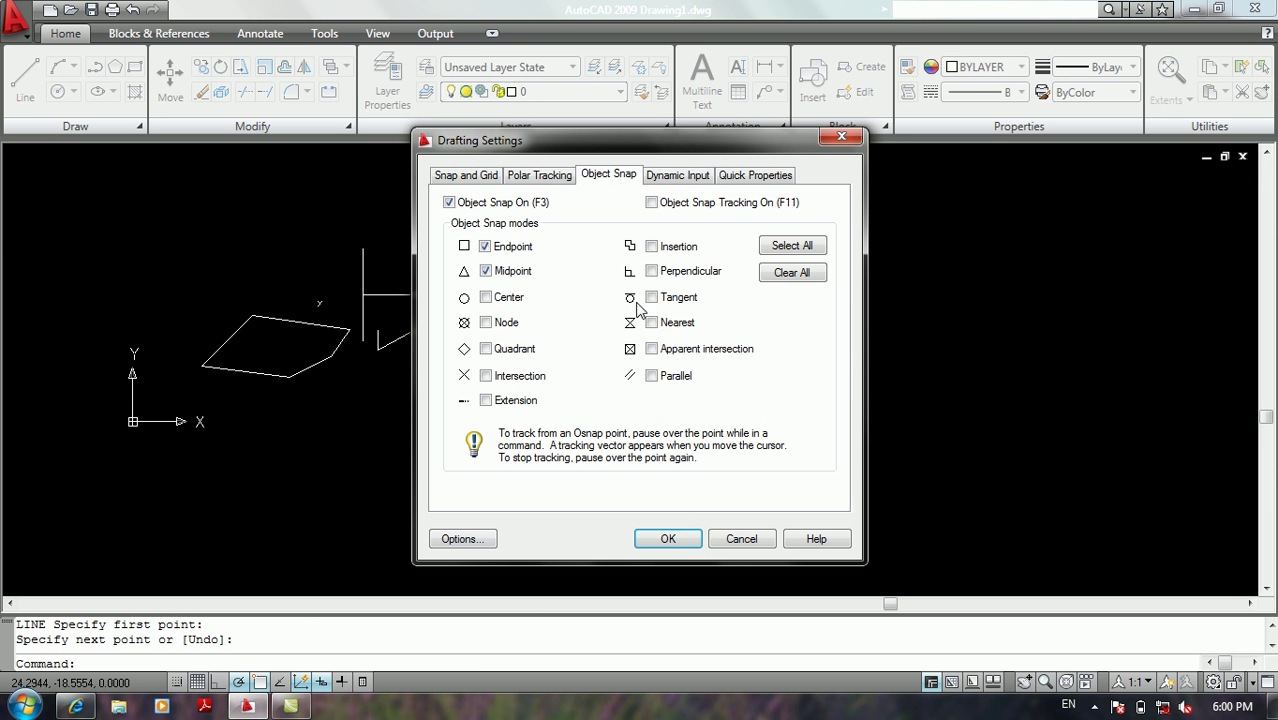
{"action": "left_click", "coordinate": [485, 297]}
{"action": "left_click", "coordinate": [669, 539]}
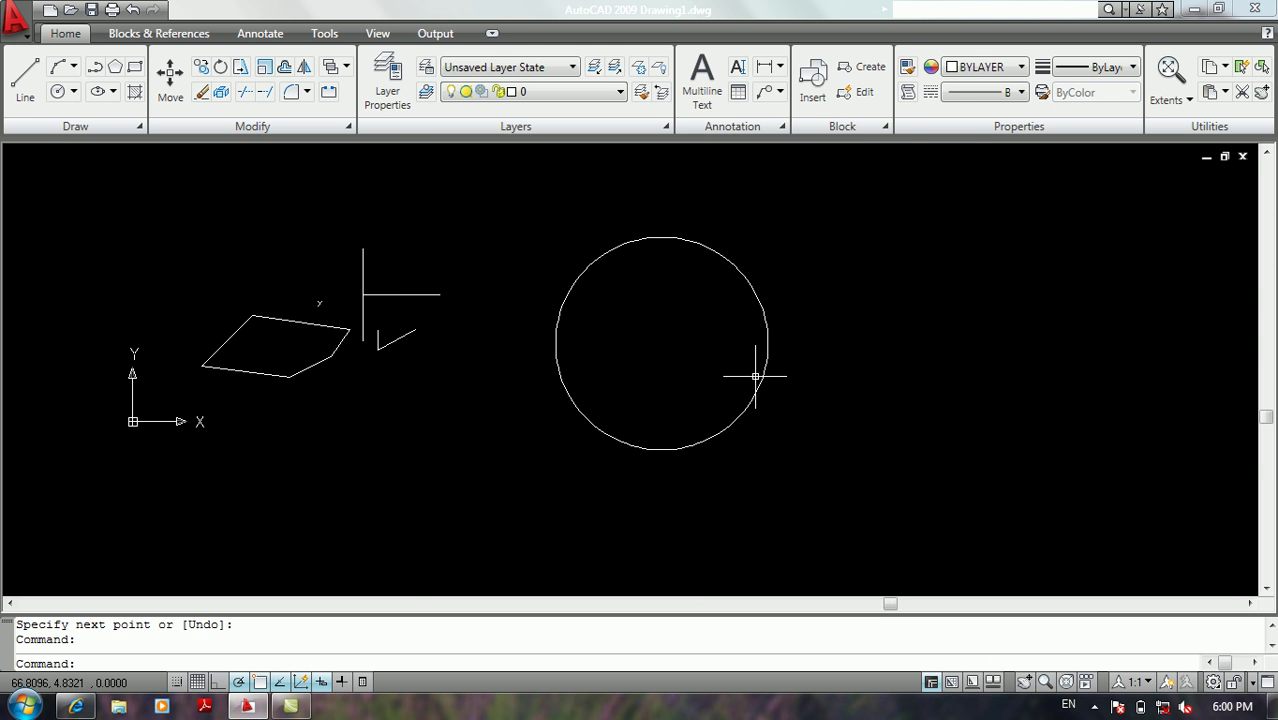
Draw a line from the circle's center to a point outside the circle on its right, using the center snap
{"action": "type", "text": "l"}
{"action": "key", "text": "Return"}
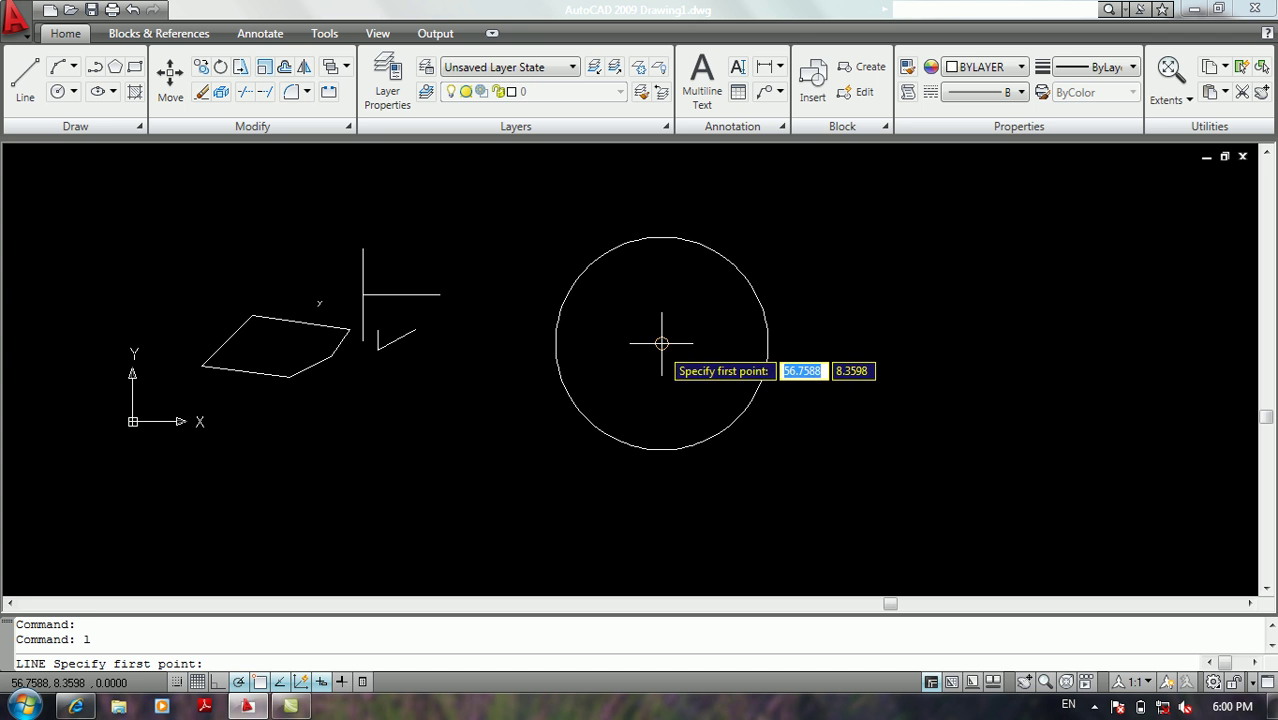
{"action": "left_click", "coordinate": [661, 343]}
{"action": "left_click", "coordinate": [857, 304]}
{"action": "key", "text": "Return"}
{"action": "key", "text": "Return"}
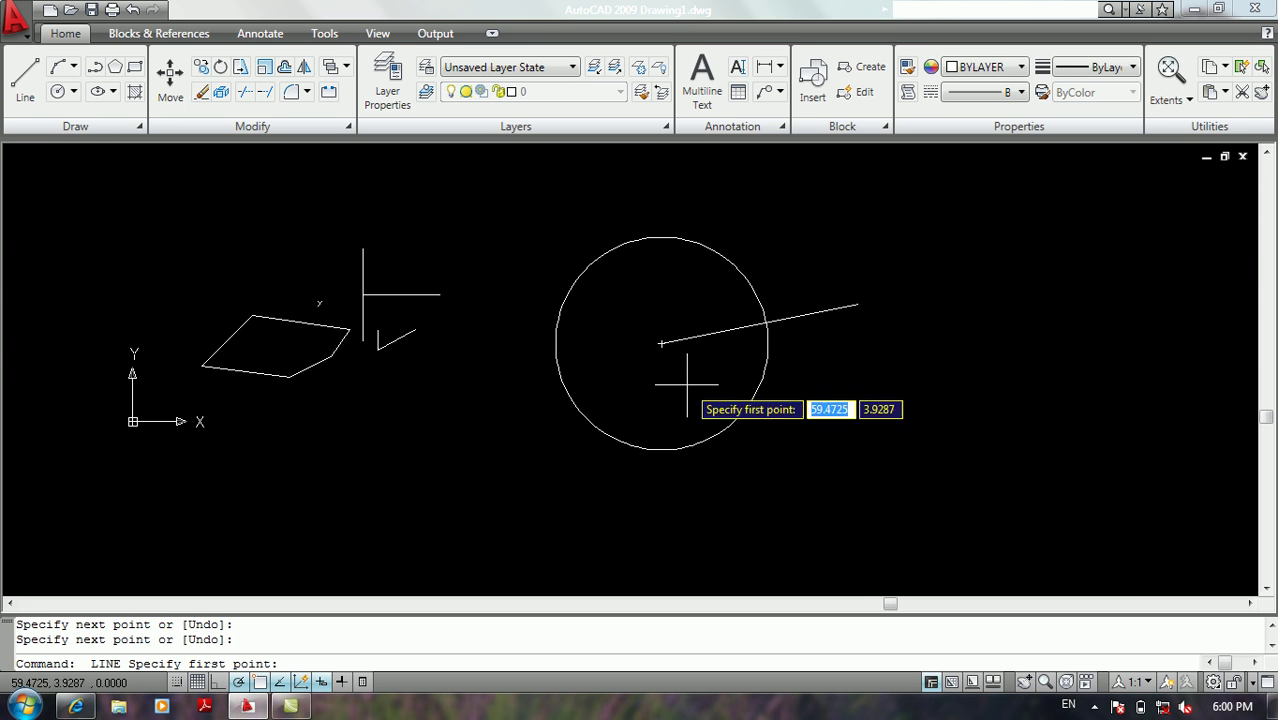
{"action": "key", "text": "Return"}
{"action": "key", "text": "Return"}
Review the object snap modes in the Drafting Settings and close the dialog without applying changes
{"action": "right_click", "coordinate": [287, 690]}
{"action": "left_click", "coordinate": [328, 643]}
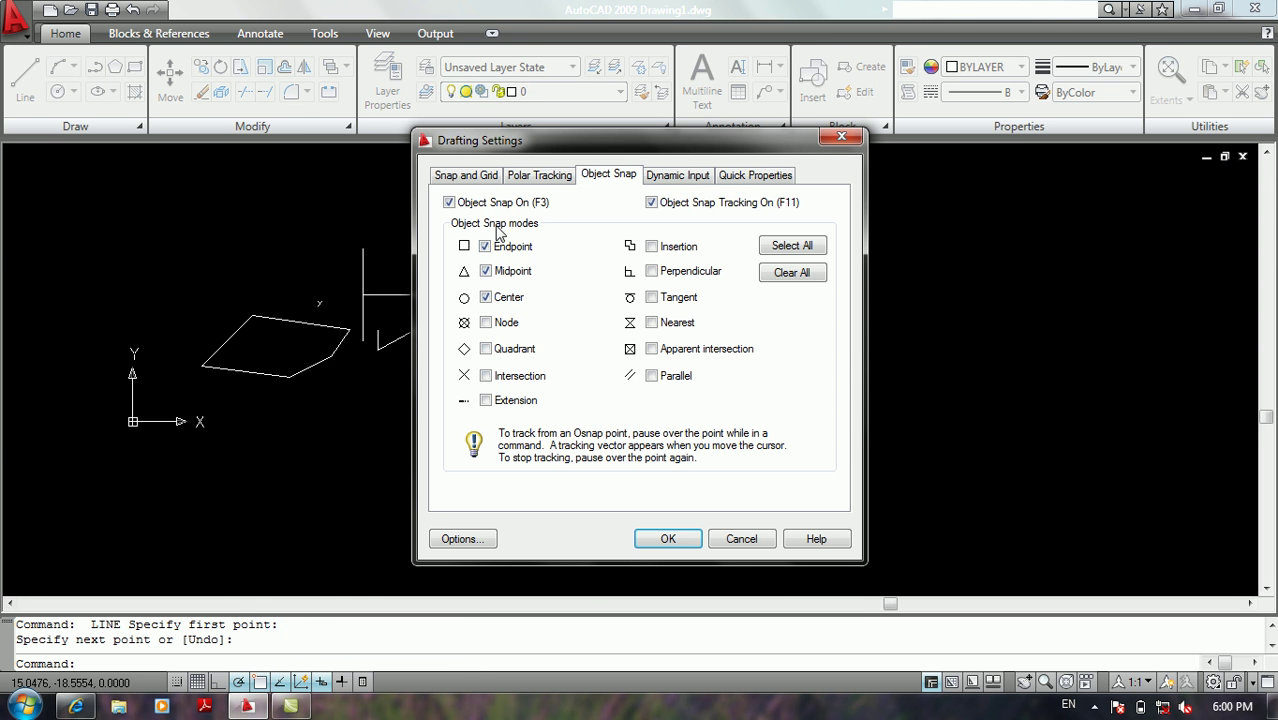
{"action": "left_click", "coordinate": [449, 203]}
{"action": "left_click_drag", "start_coordinate": [628, 152], "coordinate": [628, 376]}
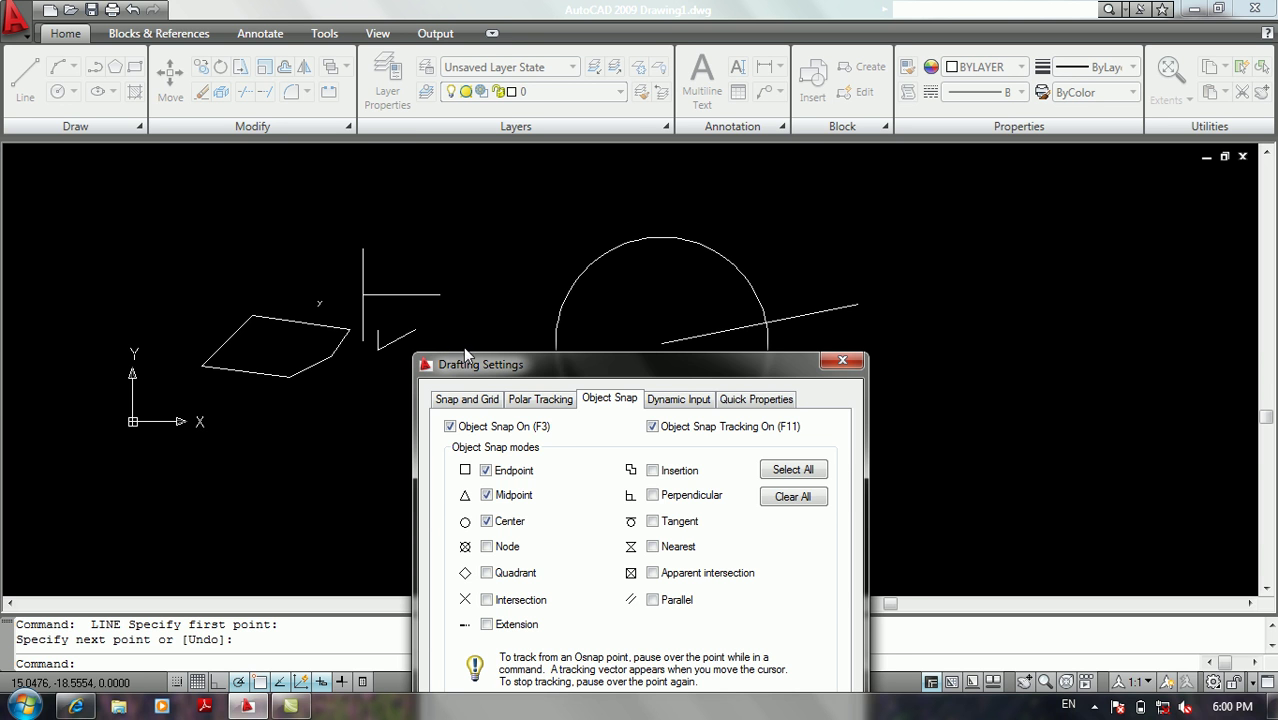
{"action": "left_click_drag", "start_coordinate": [448, 370], "coordinate": [476, 250]}
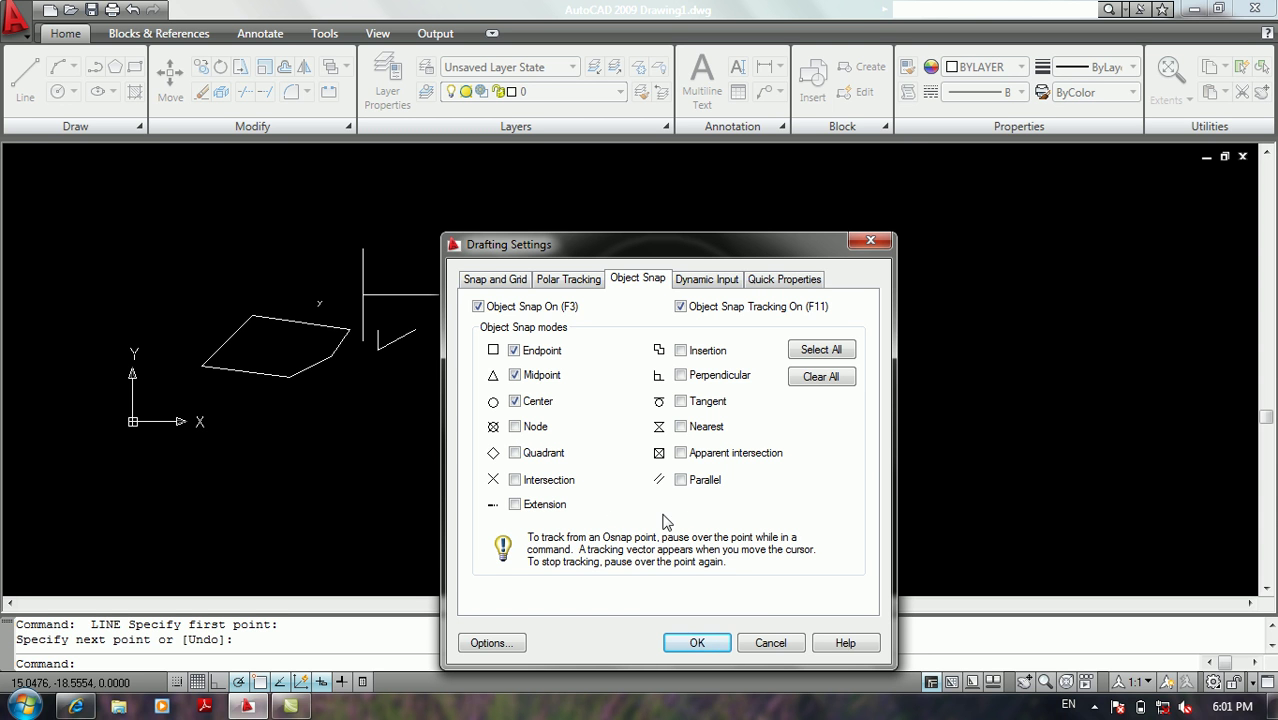
{"action": "left_click", "coordinate": [769, 642]}
{"action": "left_click_drag", "start_coordinate": [806, 496], "coordinate": [814, 444]}
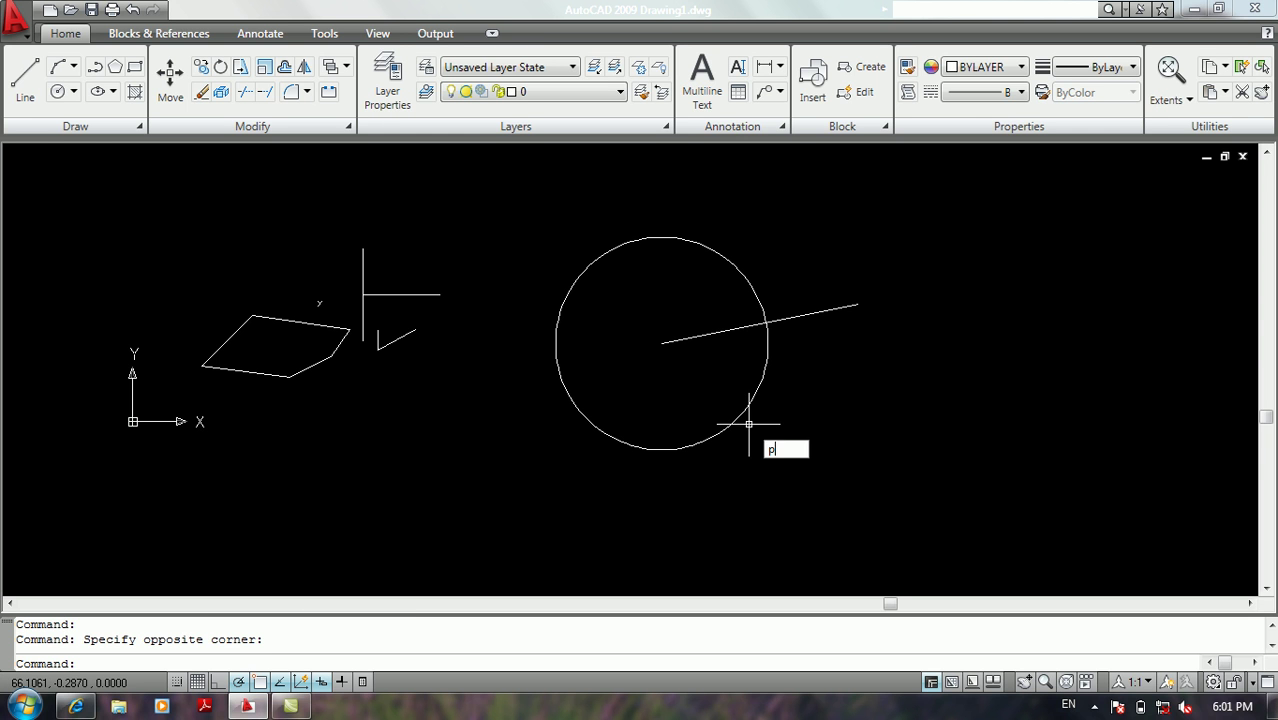
Place a single point in the empty area to the lower right of the circle
{"action": "type", "text": "po"}
{"action": "key", "text": "Return"}
{"action": "left_click", "coordinate": [925, 480]}
{"action": "left_click", "coordinate": [983, 386]}
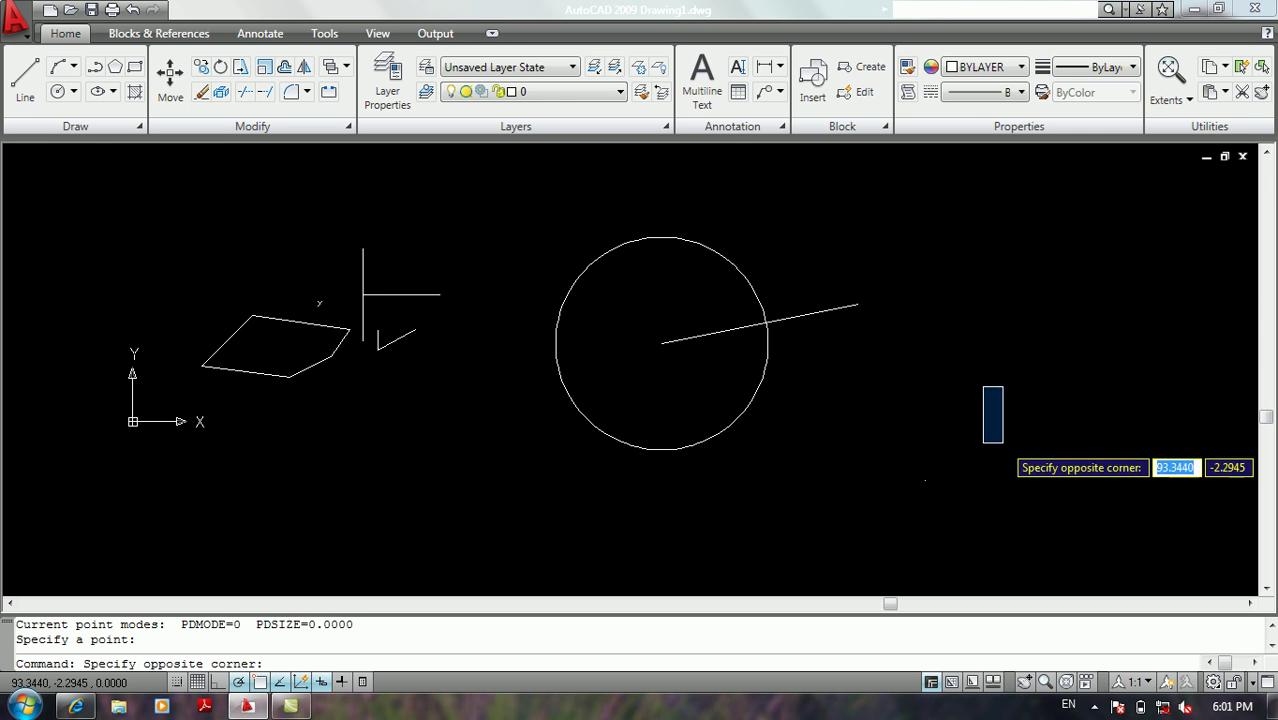
{"action": "left_click", "coordinate": [1000, 440]}
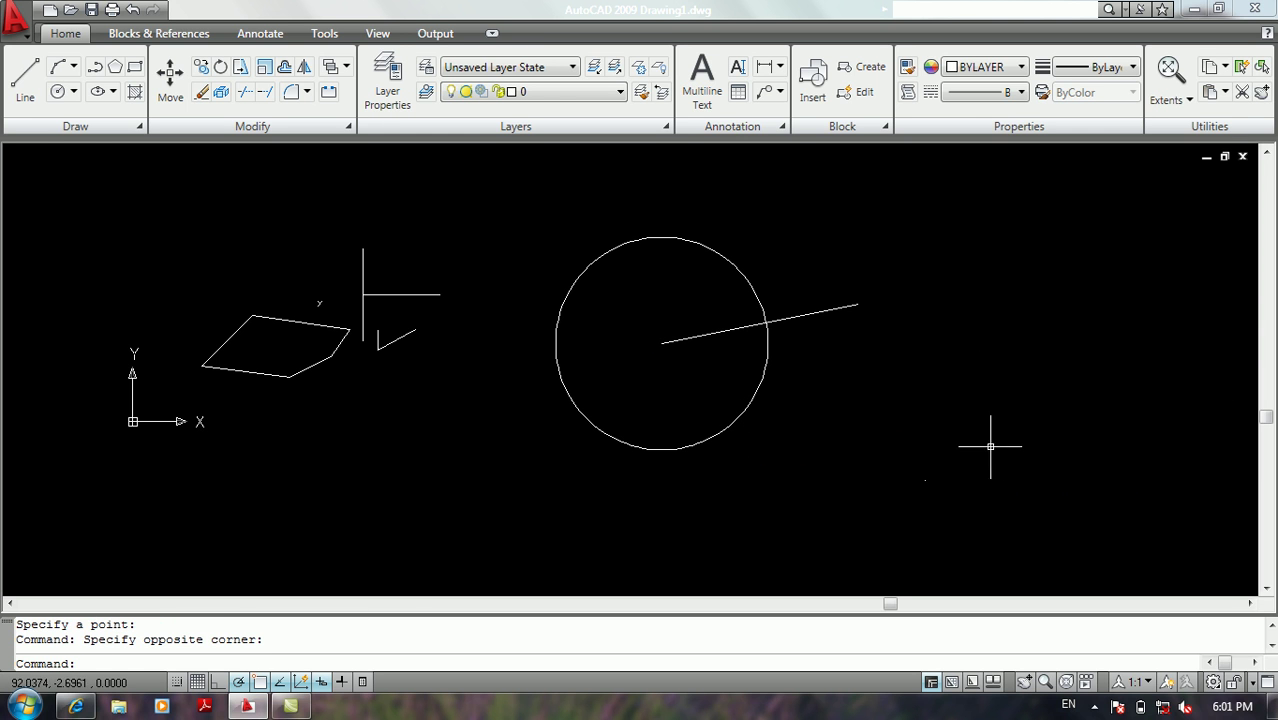
Examine the commands available for drawing points
{"action": "left_click", "coordinate": [16, 18]}
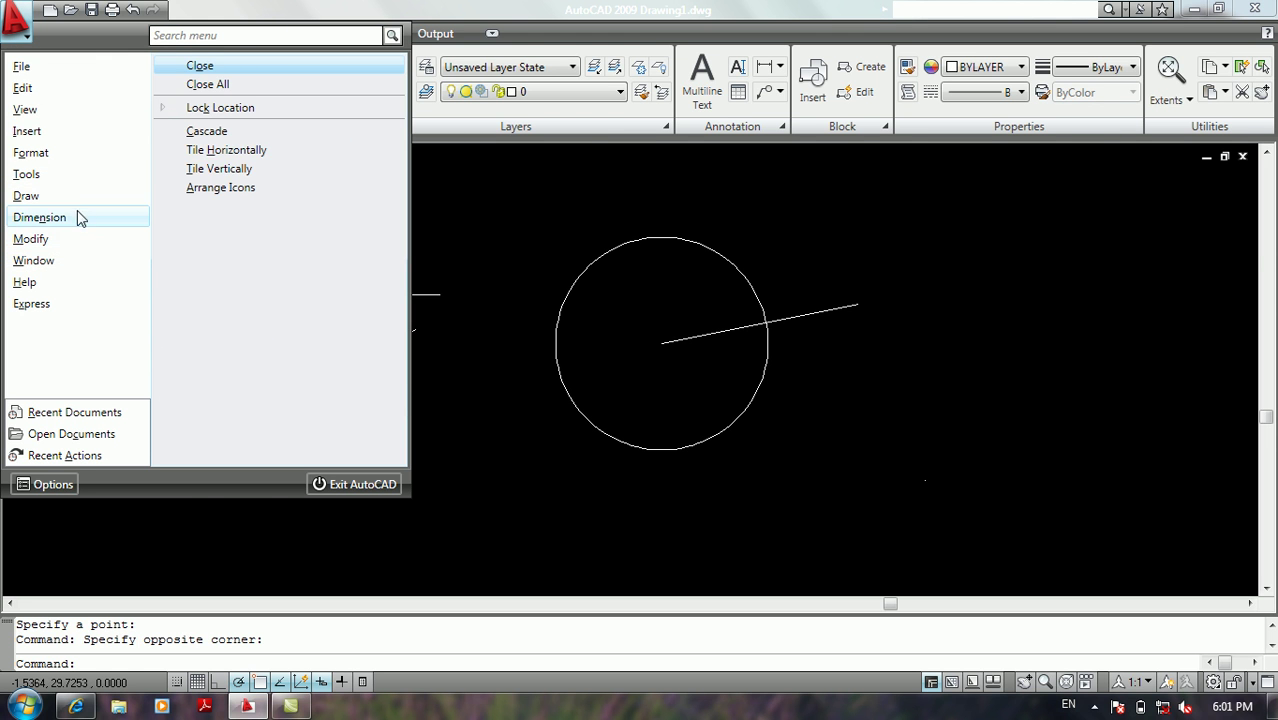
{"action": "mouse_move", "coordinate": [94, 200]}
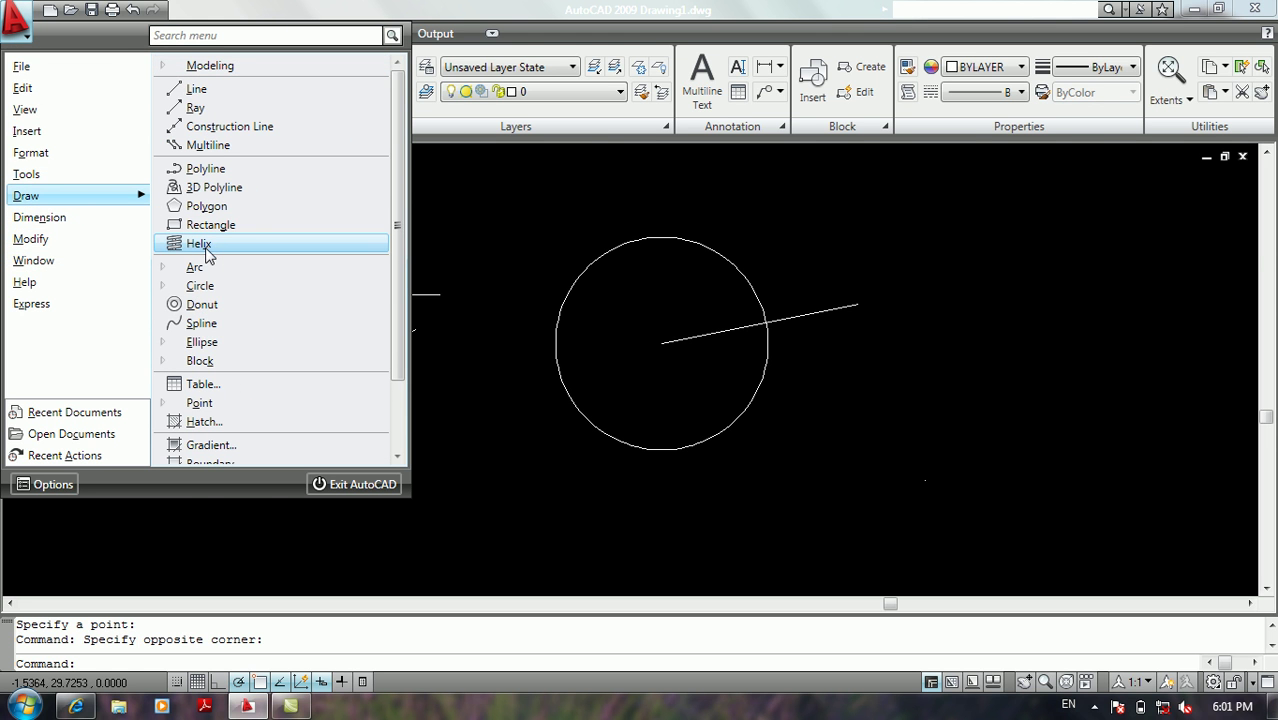
{"action": "left_click", "coordinate": [202, 411]}
{"action": "scroll", "coordinate": [233, 445], "scroll_direction": "down", "scroll_amount": 1}
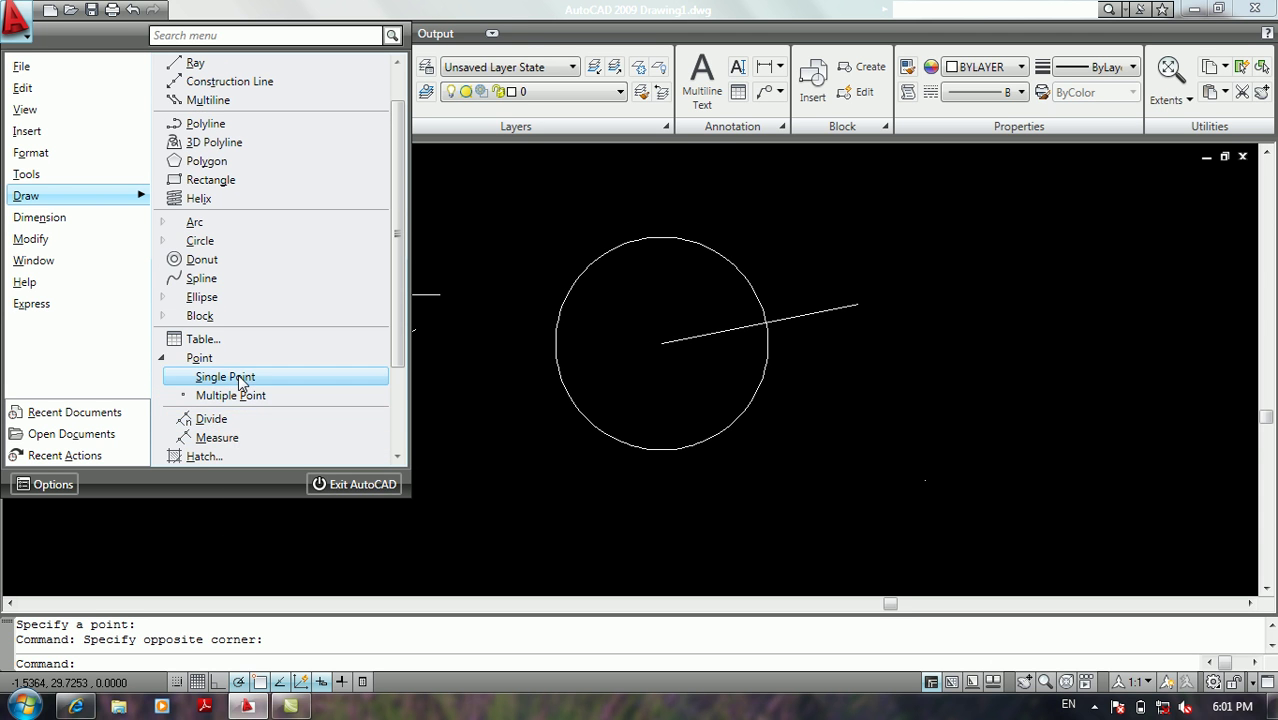
{"action": "left_click", "coordinate": [456, 428]}
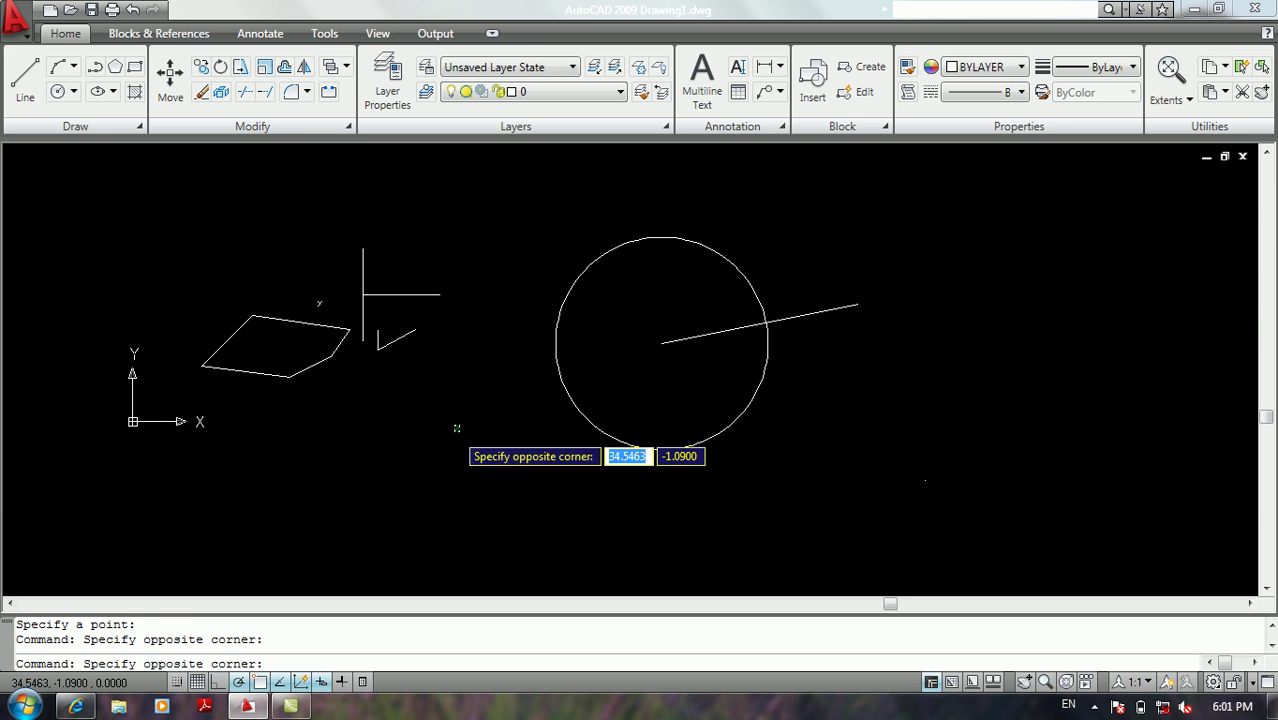
{"action": "left_click", "coordinate": [448, 426]}
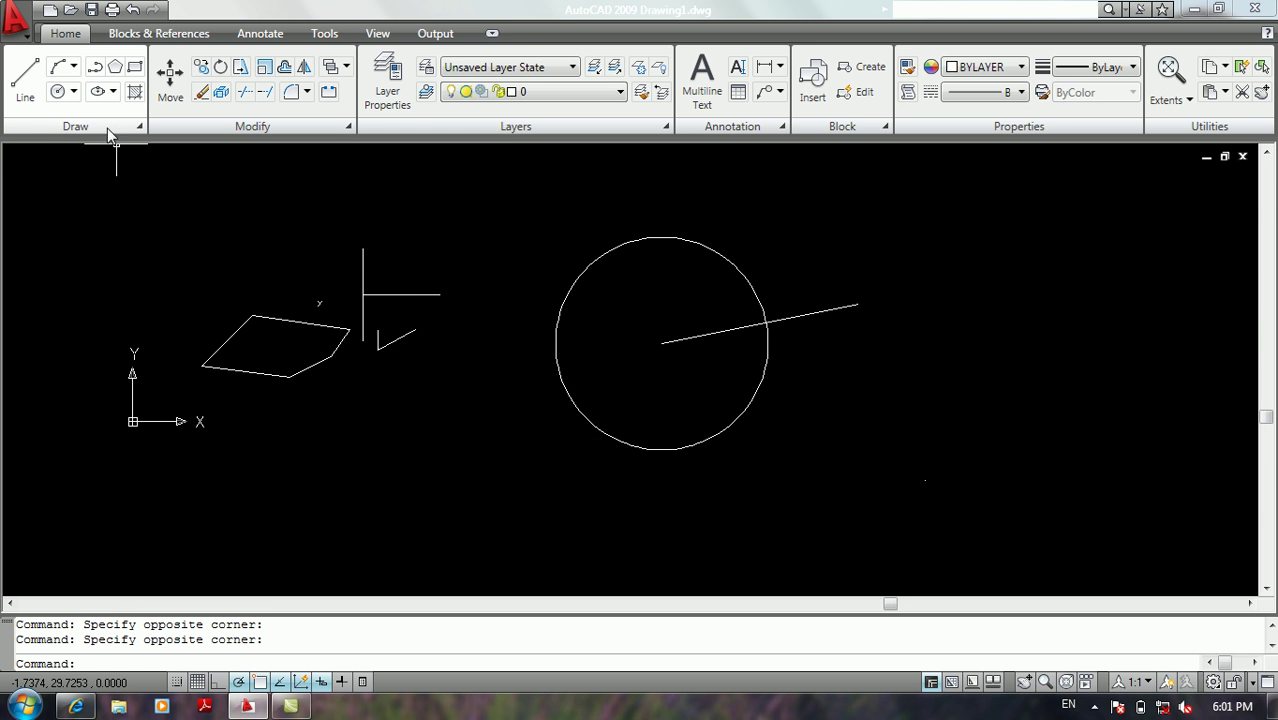
{"action": "left_click", "coordinate": [140, 128]}
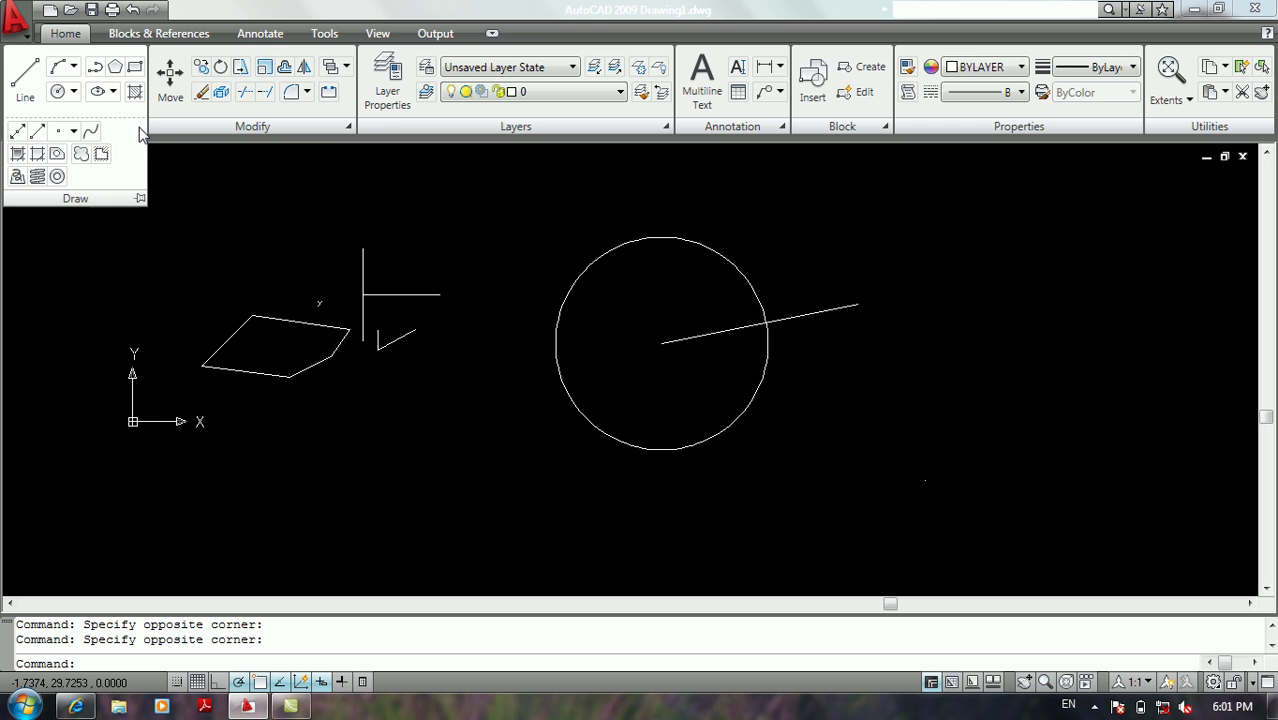
{"action": "left_click", "coordinate": [74, 133]}
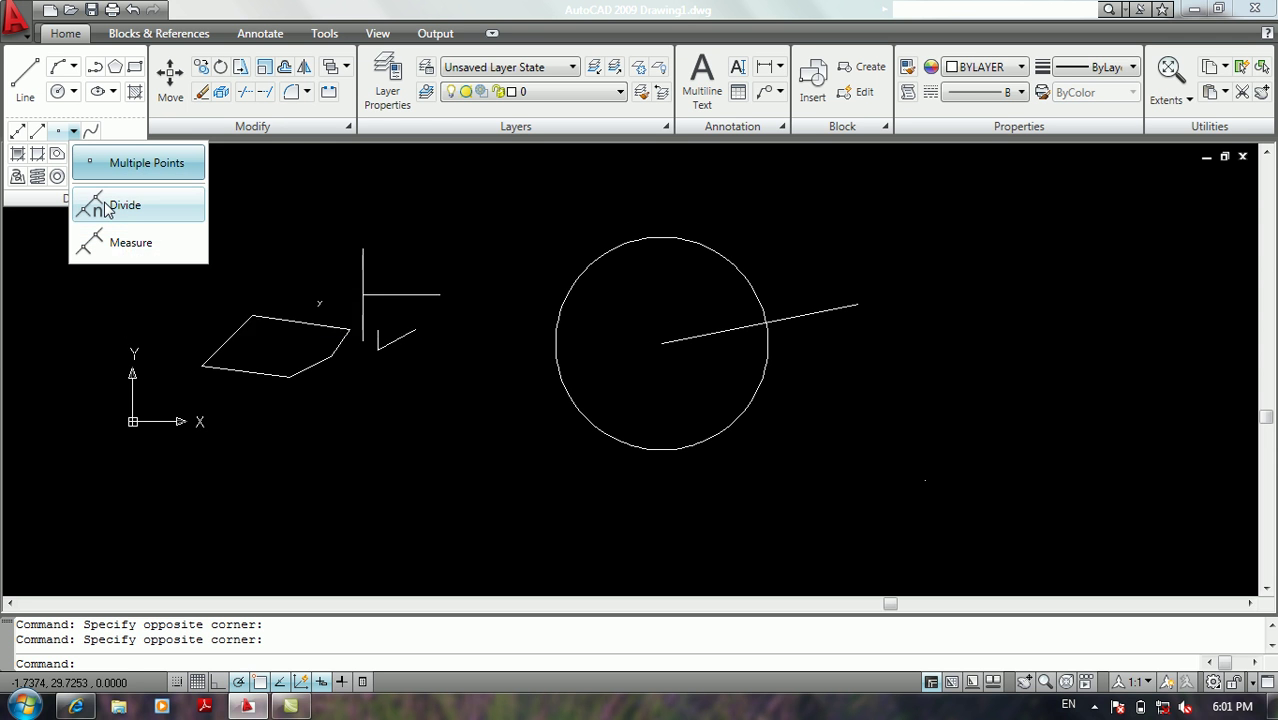
{"action": "left_click", "coordinate": [19, 323]}
{"action": "left_click", "coordinate": [71, 278]}
{"action": "left_click", "coordinate": [48, 318]}
{"action": "left_click", "coordinate": [163, 267]}
{"action": "left_click", "coordinate": [147, 288]}
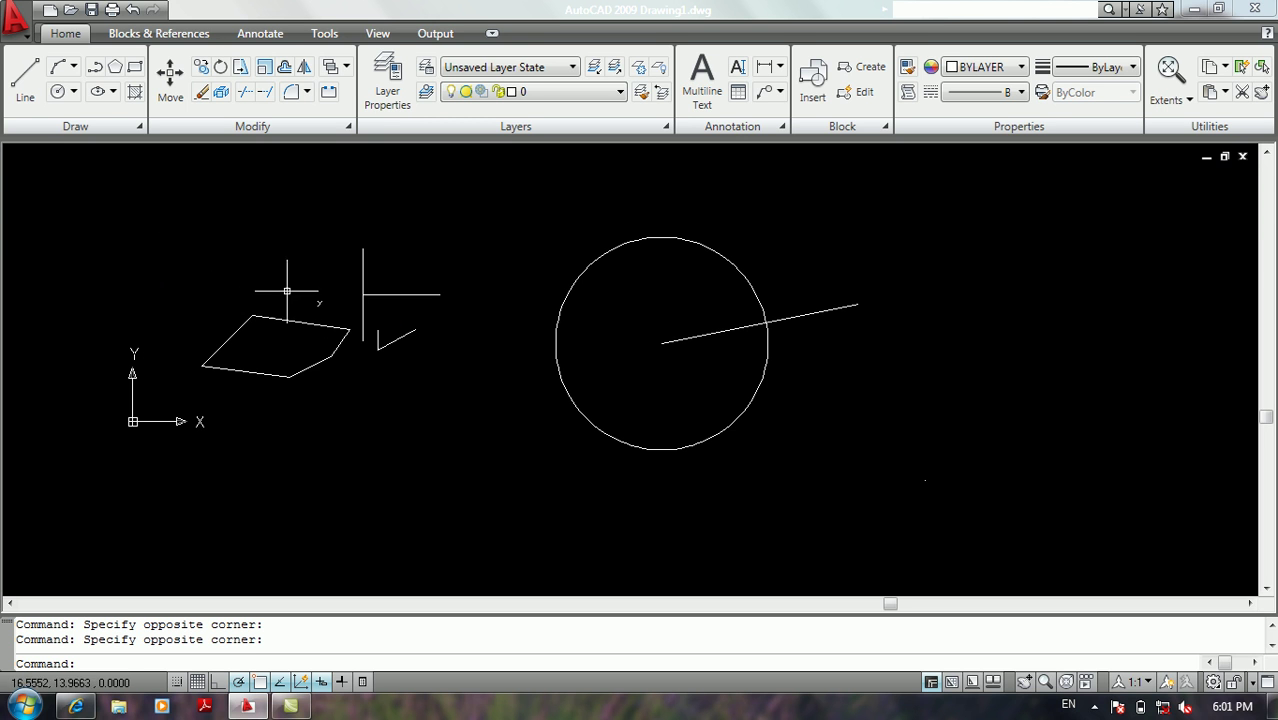
Place a single point just to the right of the V-shaped pair of lines
{"action": "type", "text": "po"}
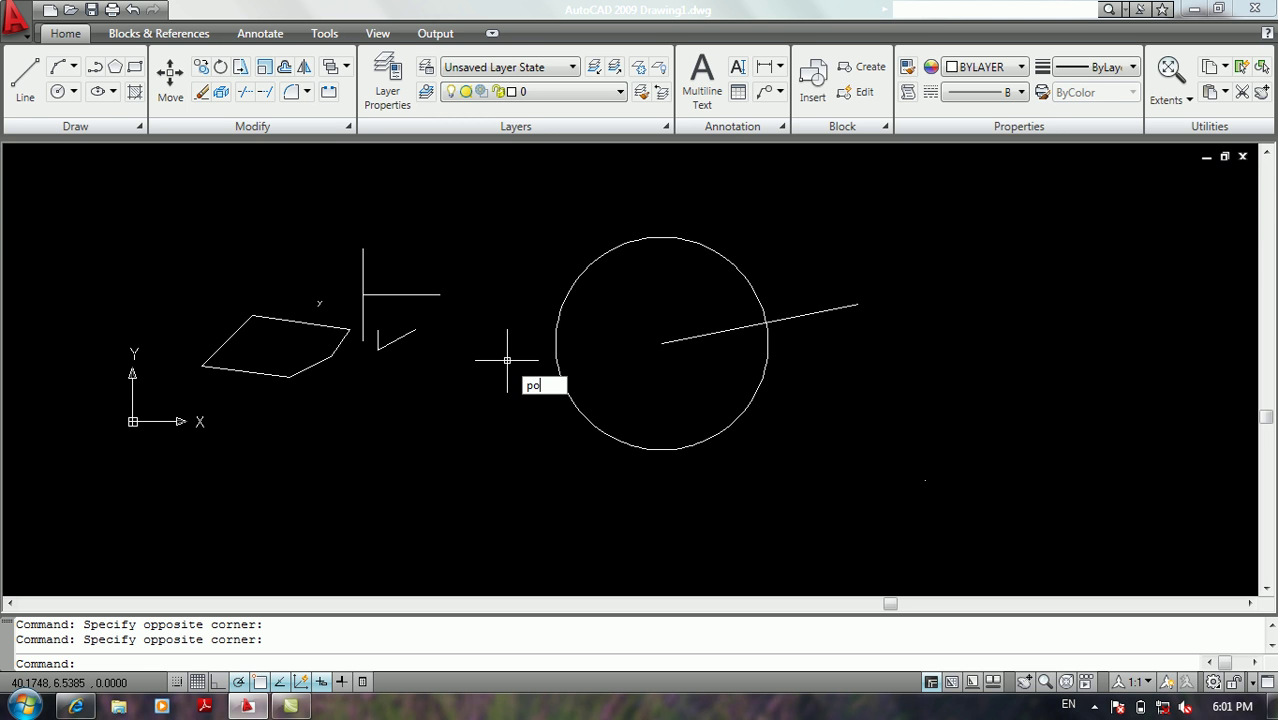
{"action": "key", "text": "Return"}
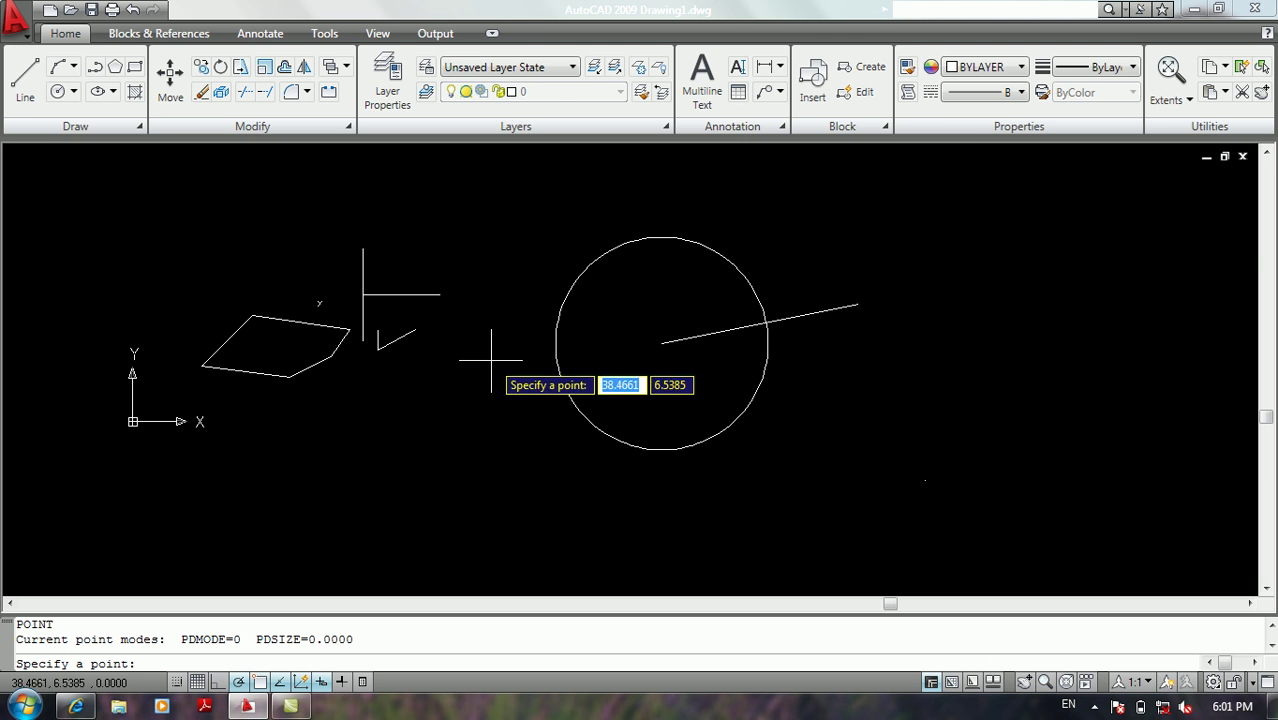
{"action": "scroll", "coordinate": [327, 387], "scroll_direction": "up", "scroll_amount": 3}
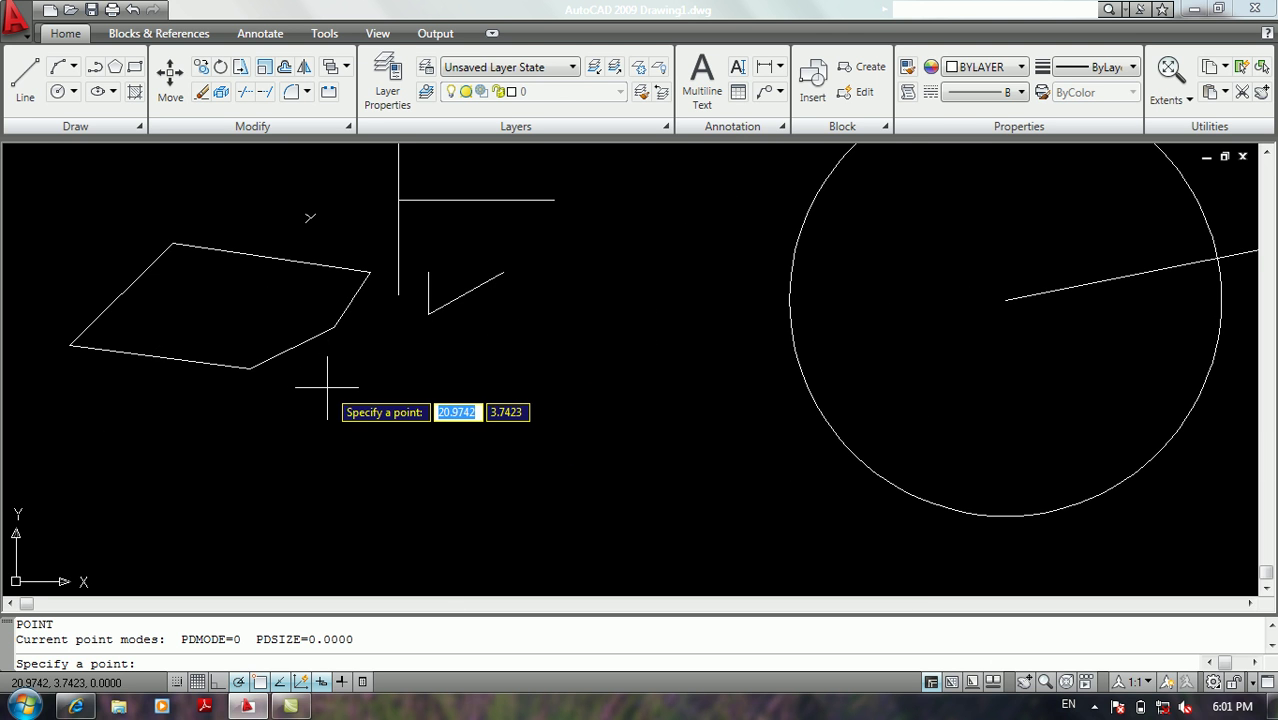
{"action": "left_click", "coordinate": [536, 316]}
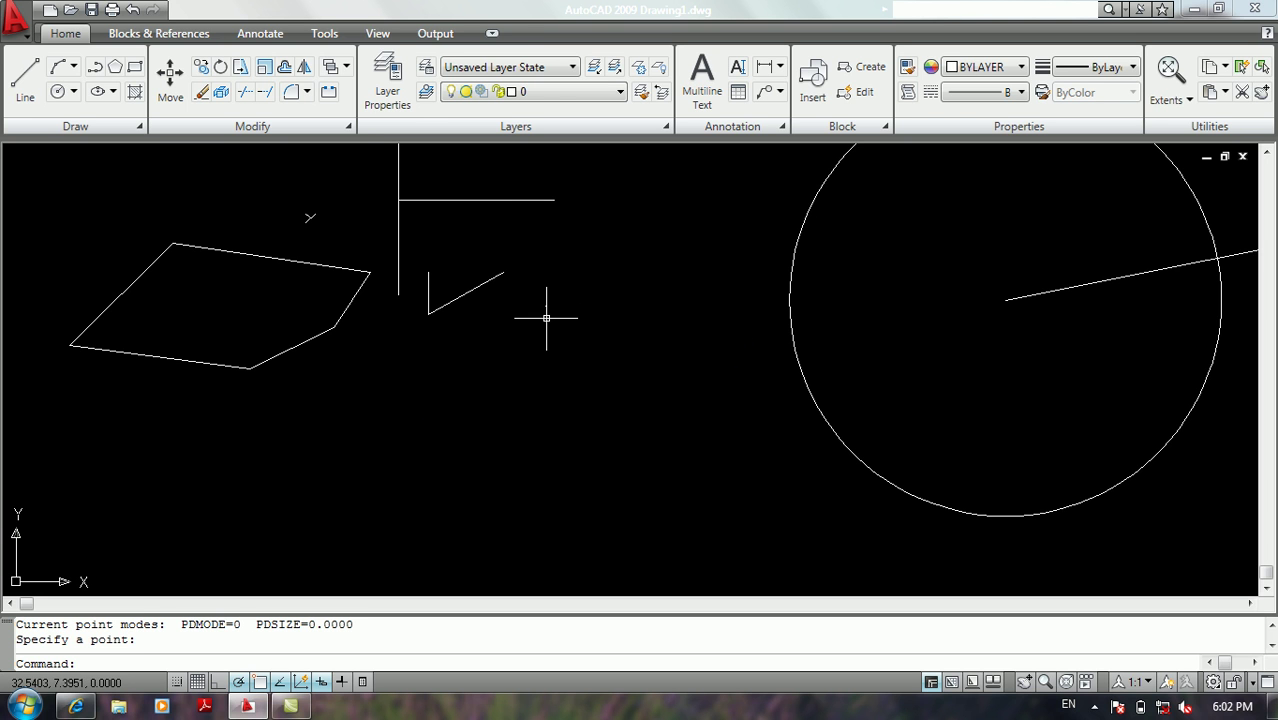
Scatter about fifteen points with the Multiple Points command below the polygon and between the V-shaped lines and the circle
{"action": "left_click", "coordinate": [137, 127]}
{"action": "left_click", "coordinate": [73, 131]}
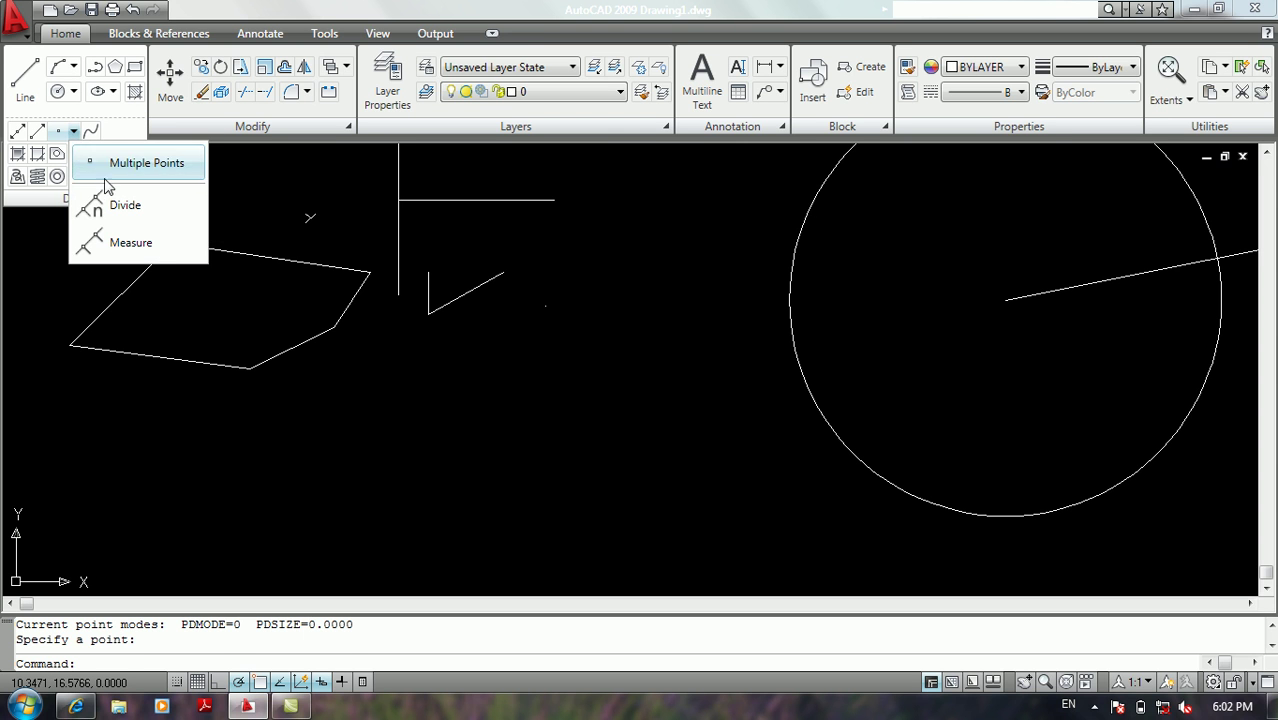
{"action": "left_click", "coordinate": [99, 167]}
{"action": "left_click", "coordinate": [345, 425]}
{"action": "left_click", "coordinate": [450, 397]}
{"action": "left_click", "coordinate": [527, 361]}
{"action": "left_click", "coordinate": [600, 320]}
{"action": "left_click", "coordinate": [622, 267]}
{"action": "left_click", "coordinate": [628, 357]}
{"action": "left_click", "coordinate": [565, 405]}
{"action": "left_click", "coordinate": [457, 462]}
{"action": "left_click", "coordinate": [353, 478]}
{"action": "left_click", "coordinate": [228, 463]}
{"action": "left_click", "coordinate": [172, 455]}
{"action": "left_click", "coordinate": [161, 491]}
{"action": "left_click", "coordinate": [235, 535]}
{"action": "left_click", "coordinate": [270, 538]}
{"action": "left_click", "coordinate": [406, 537]}
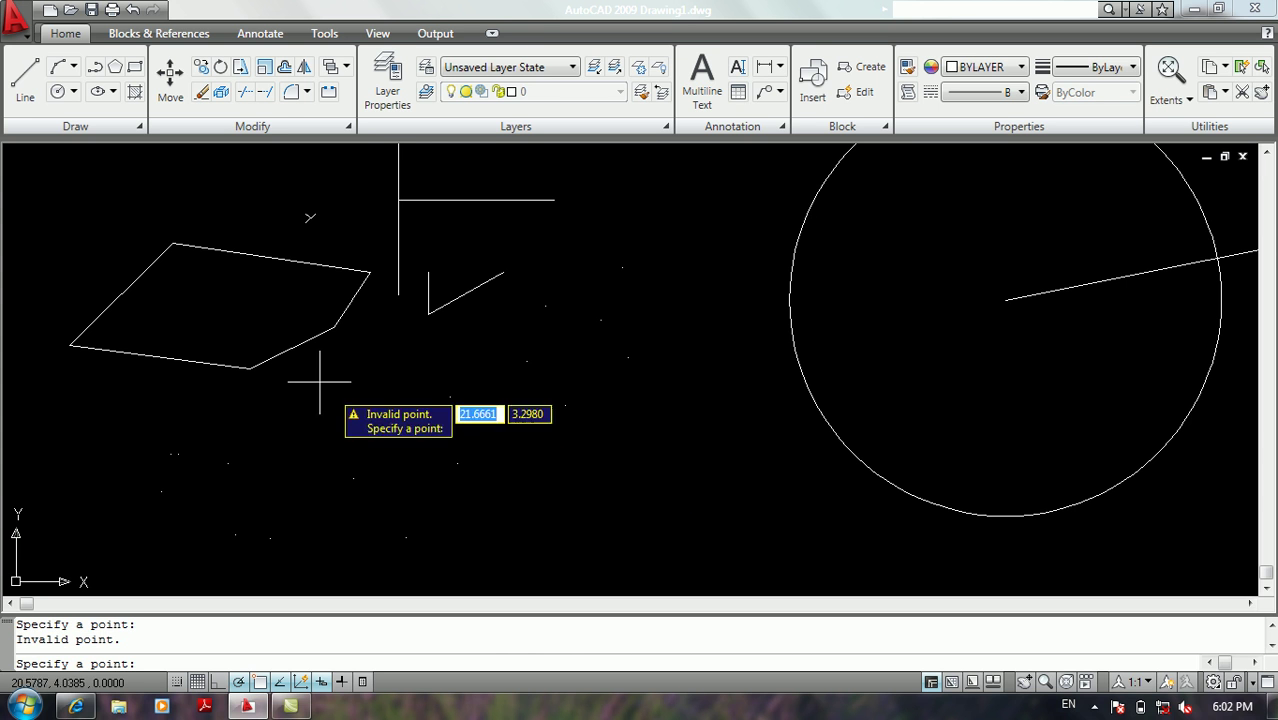
End the multiple-point placement and review the commands available for points, down to Divide
{"action": "key", "text": "Escape"}
{"action": "key", "text": "Escape"}
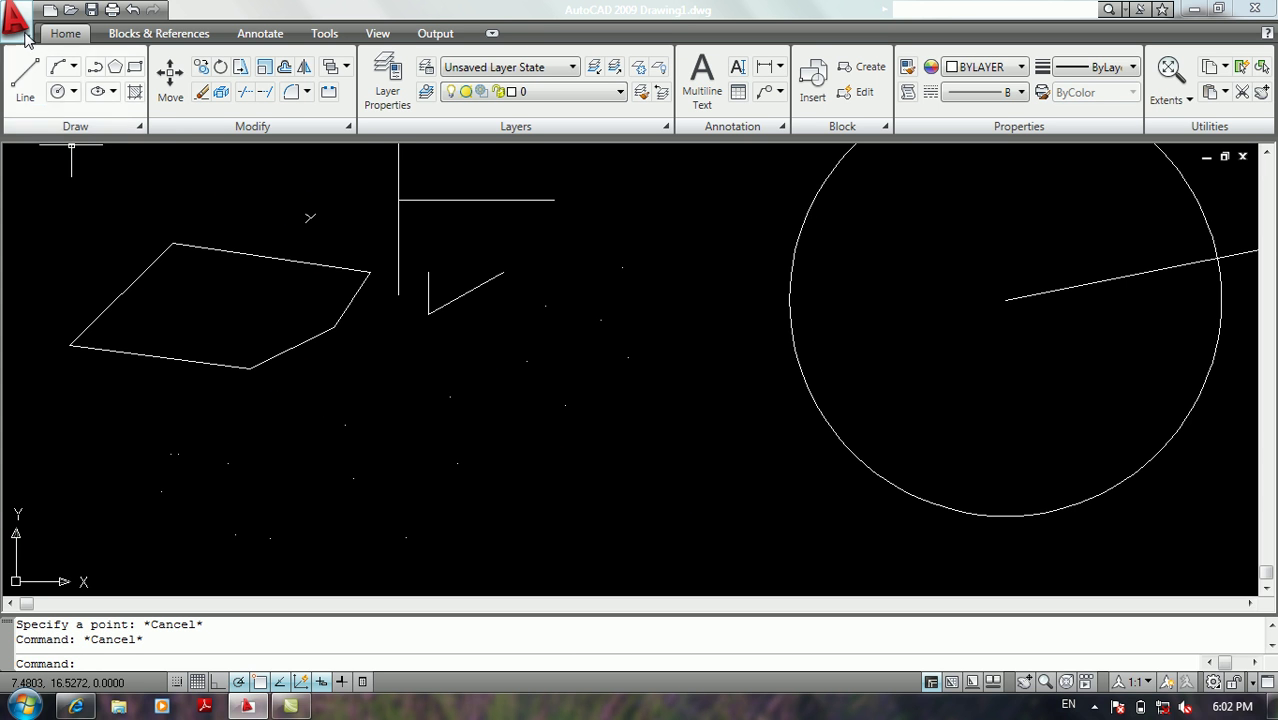
{"action": "left_click", "coordinate": [17, 20]}
{"action": "mouse_move", "coordinate": [75, 198]}
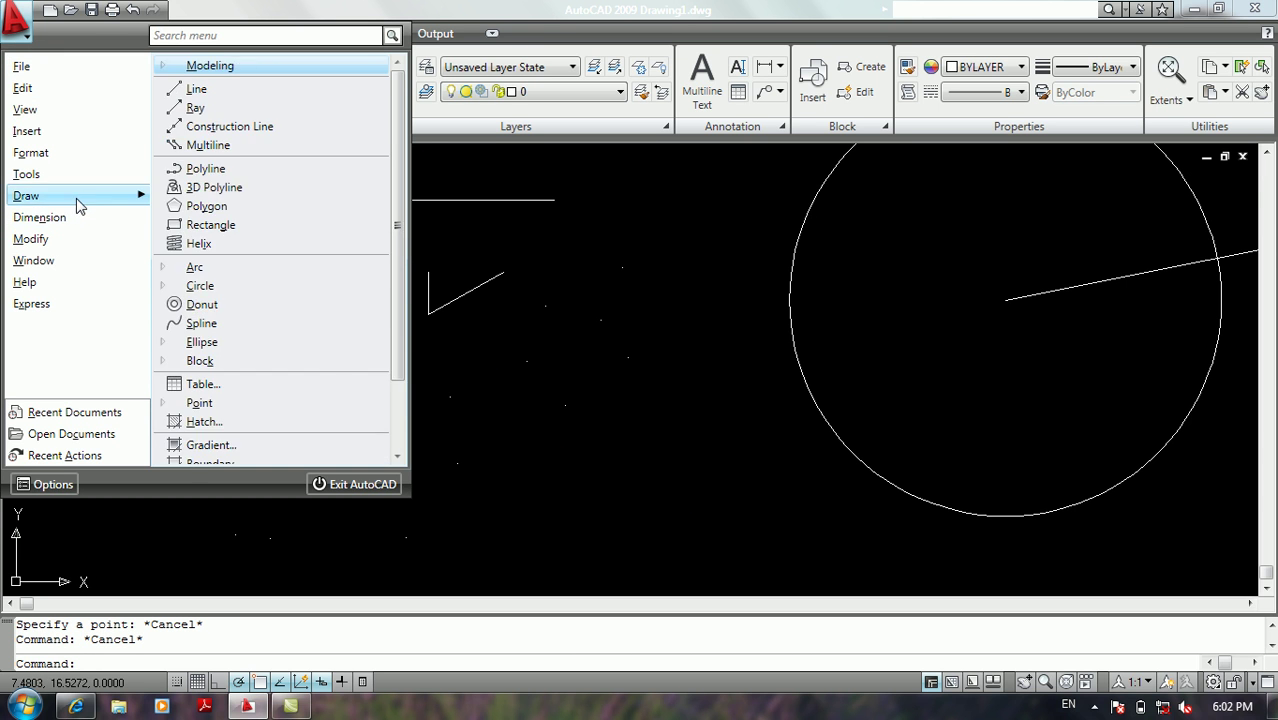
{"action": "mouse_move", "coordinate": [195, 403]}
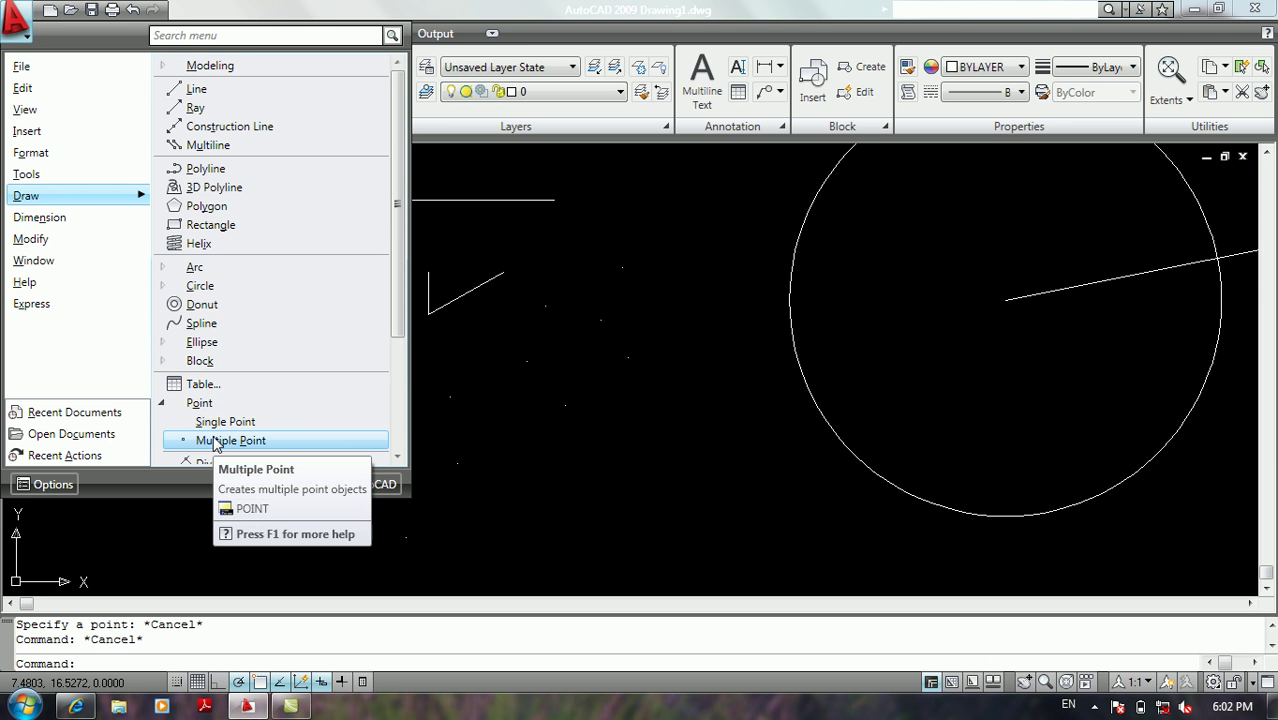
{"action": "scroll", "coordinate": [272, 398], "scroll_direction": "down", "scroll_amount": 3}
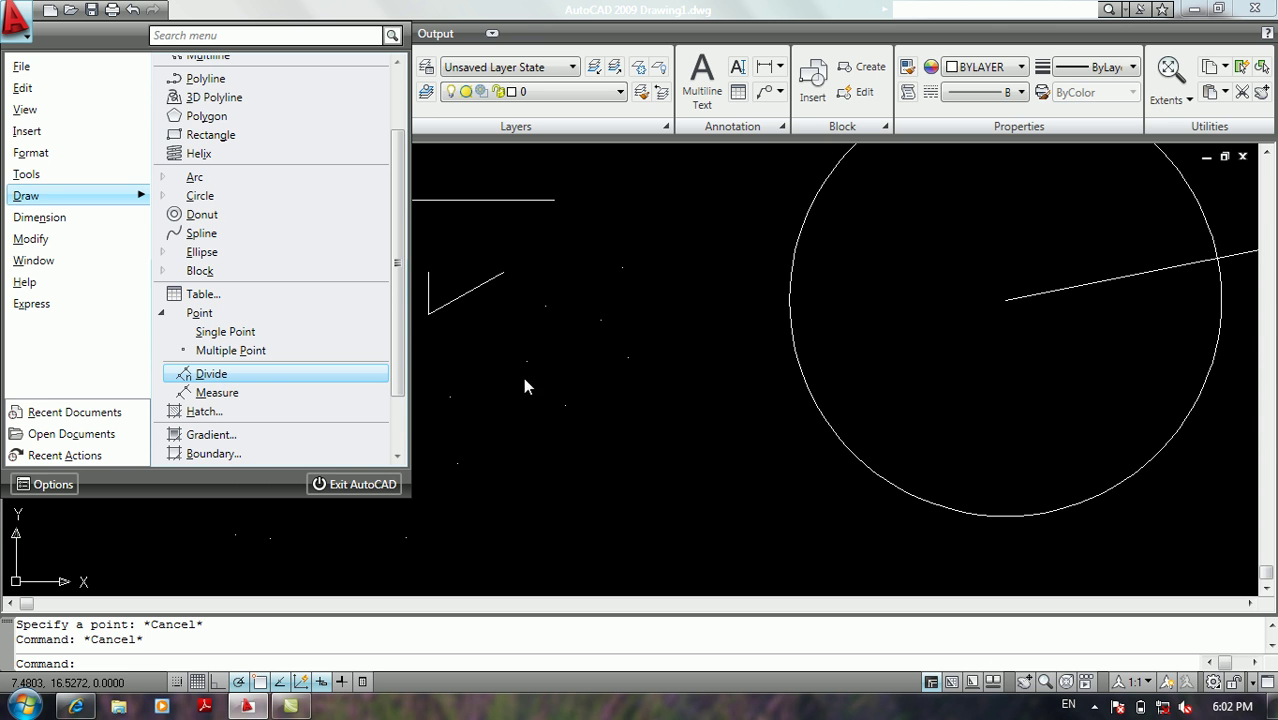
{"action": "left_click", "coordinate": [476, 343]}
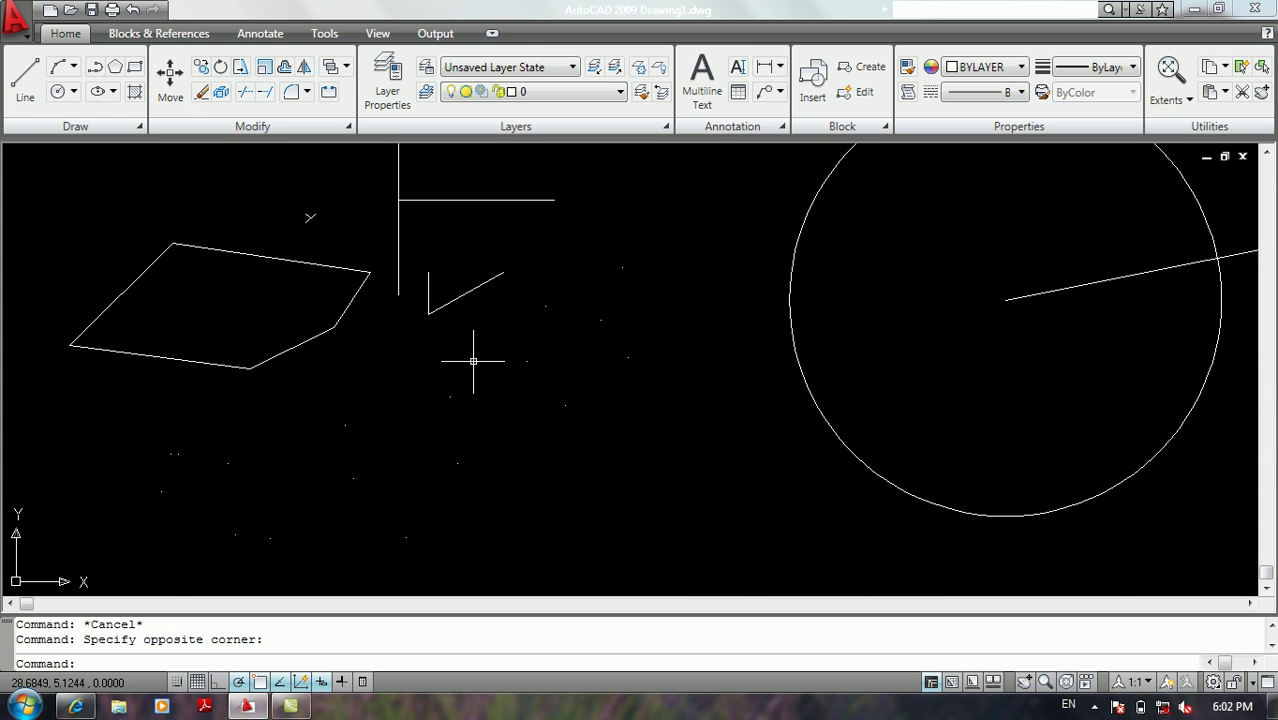
{"action": "middle_click_drag", "start_coordinate": [475, 347], "coordinate": [491, 471]}
{"action": "middle_click_drag", "start_coordinate": [485, 377], "coordinate": [488, 434]}
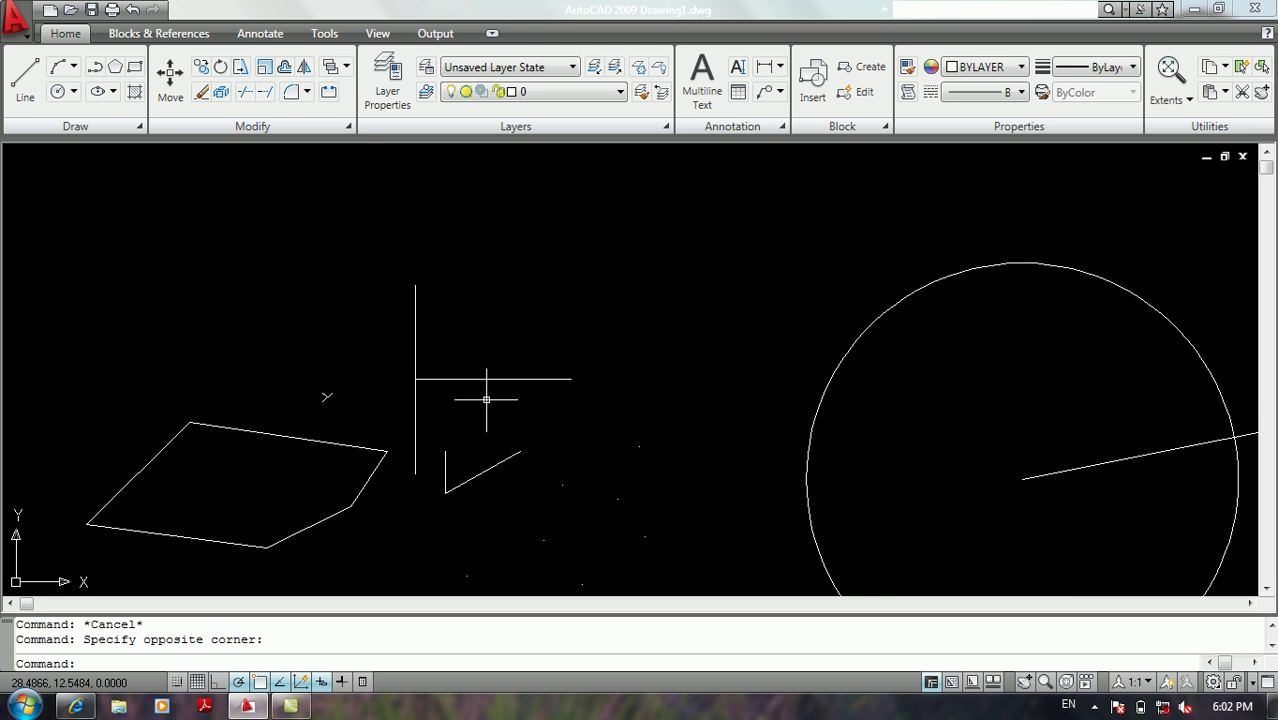
Find where the Divide and Measure commands are offered among the drawing tools
{"action": "left_click", "coordinate": [30, 36]}
{"action": "mouse_move", "coordinate": [72, 245]}
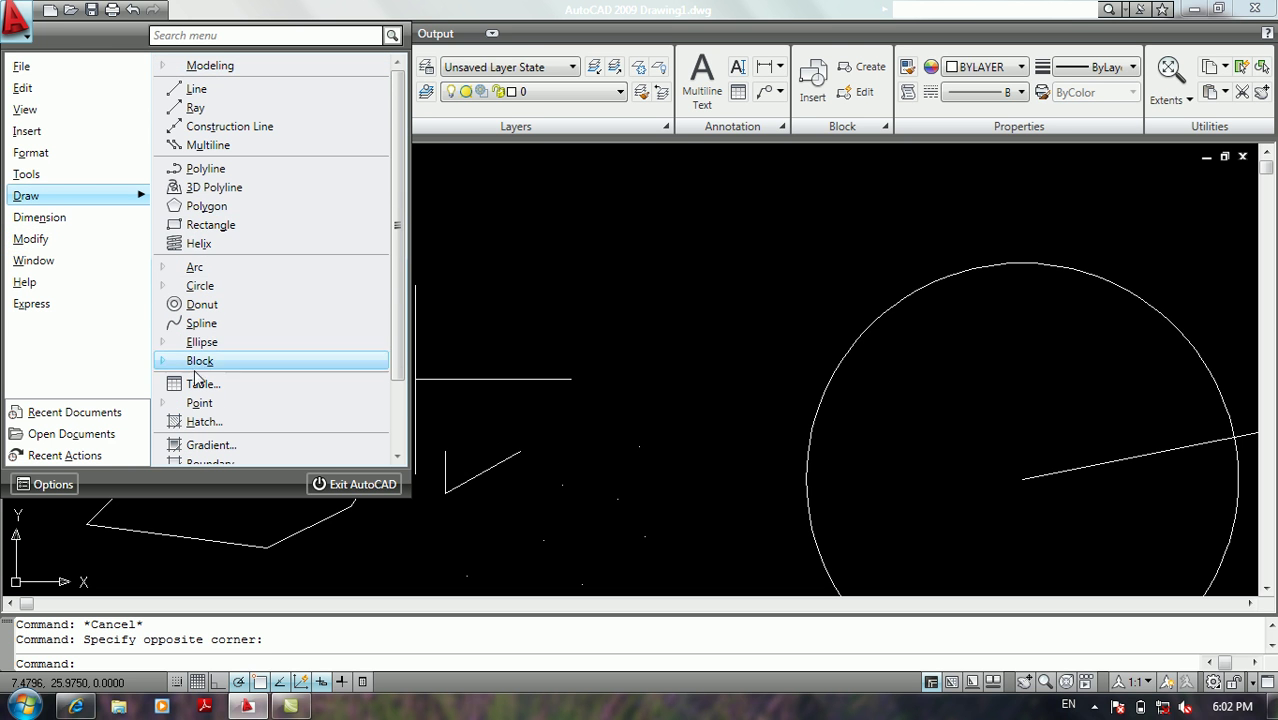
{"action": "left_click", "coordinate": [191, 407]}
{"action": "scroll", "coordinate": [215, 458], "scroll_direction": "down", "scroll_amount": 1}
{"action": "scroll", "coordinate": [216, 458], "scroll_direction": "down", "scroll_amount": 1}
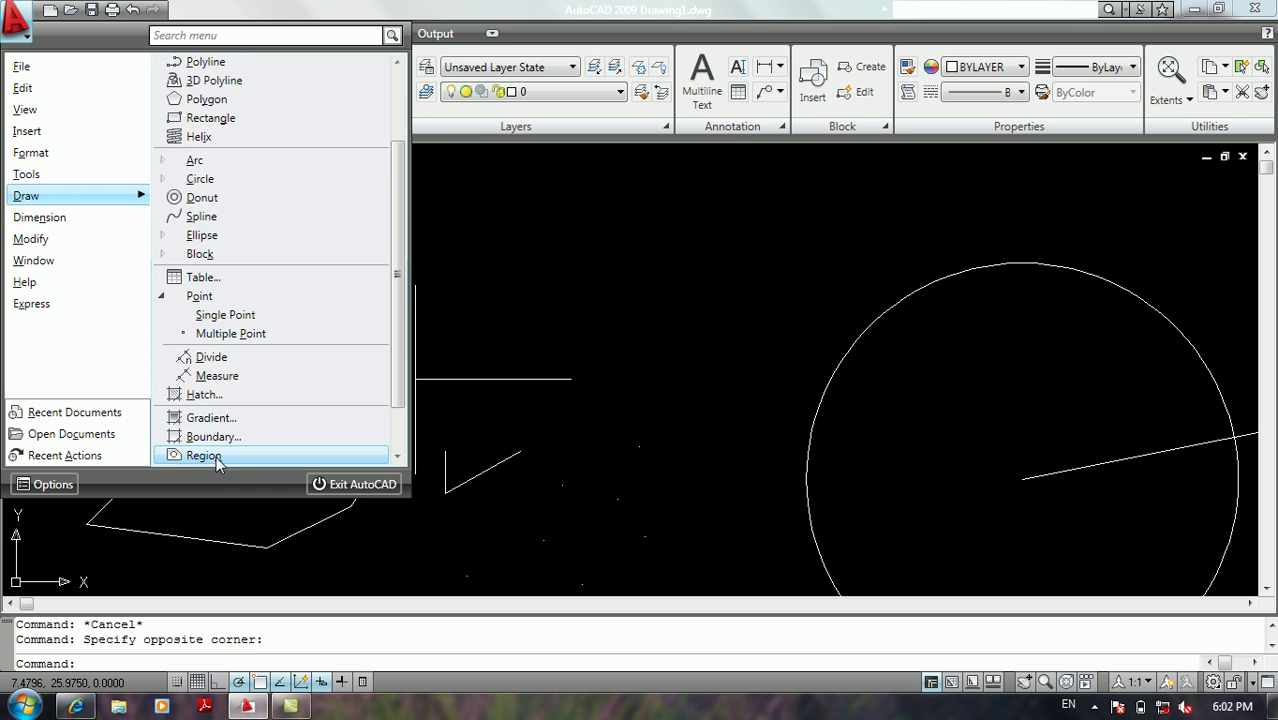
{"action": "left_click", "coordinate": [430, 308]}
{"action": "left_click", "coordinate": [461, 312]}
{"action": "left_click", "coordinate": [525, 276]}
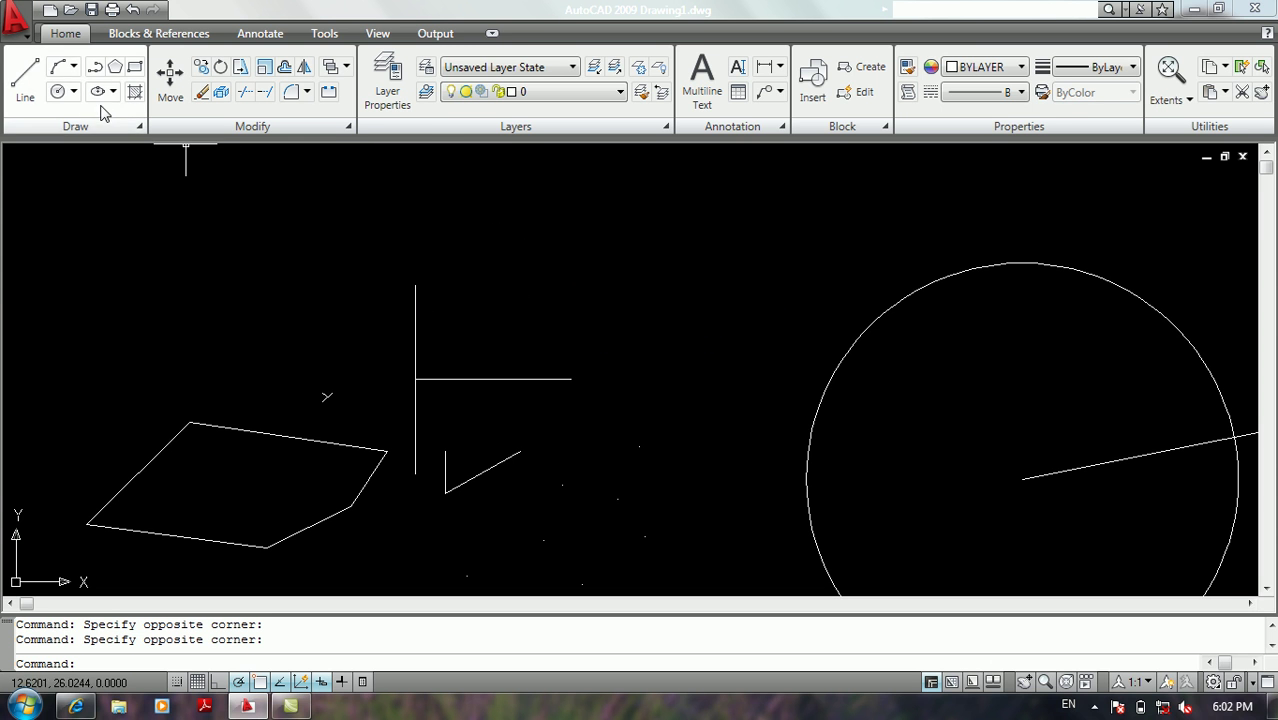
{"action": "left_click", "coordinate": [125, 128]}
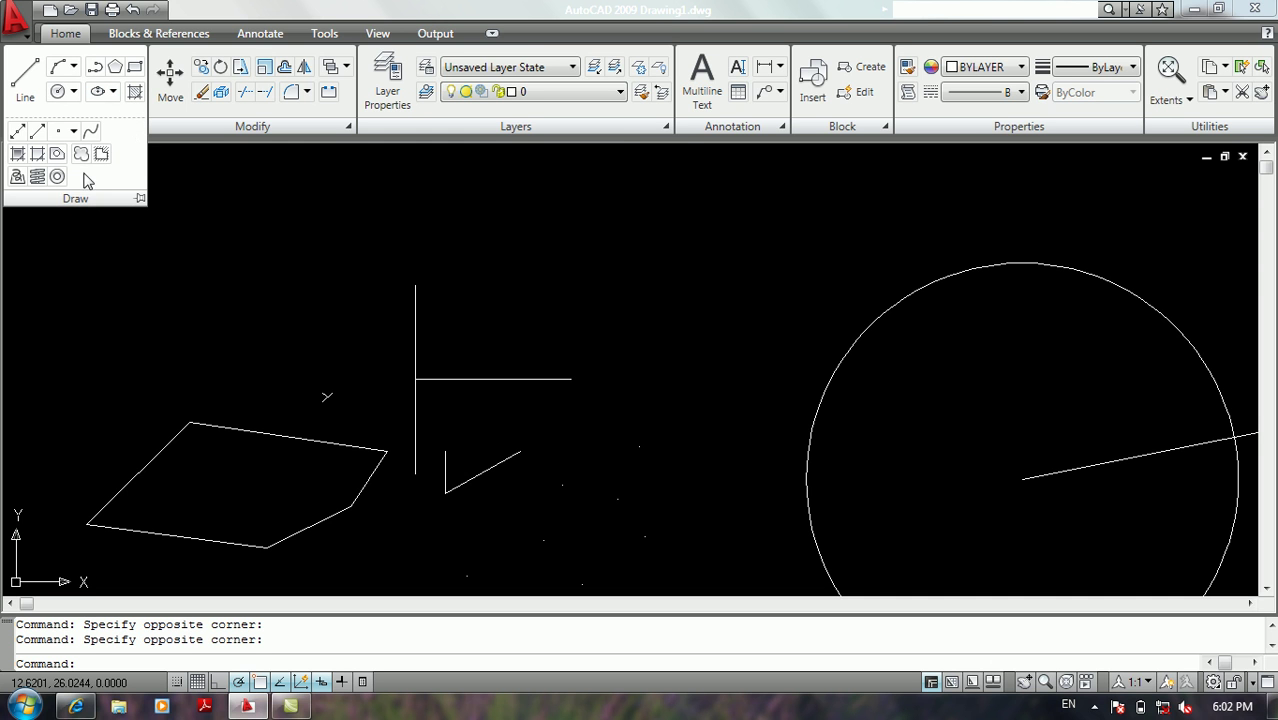
{"action": "left_click", "coordinate": [73, 132]}
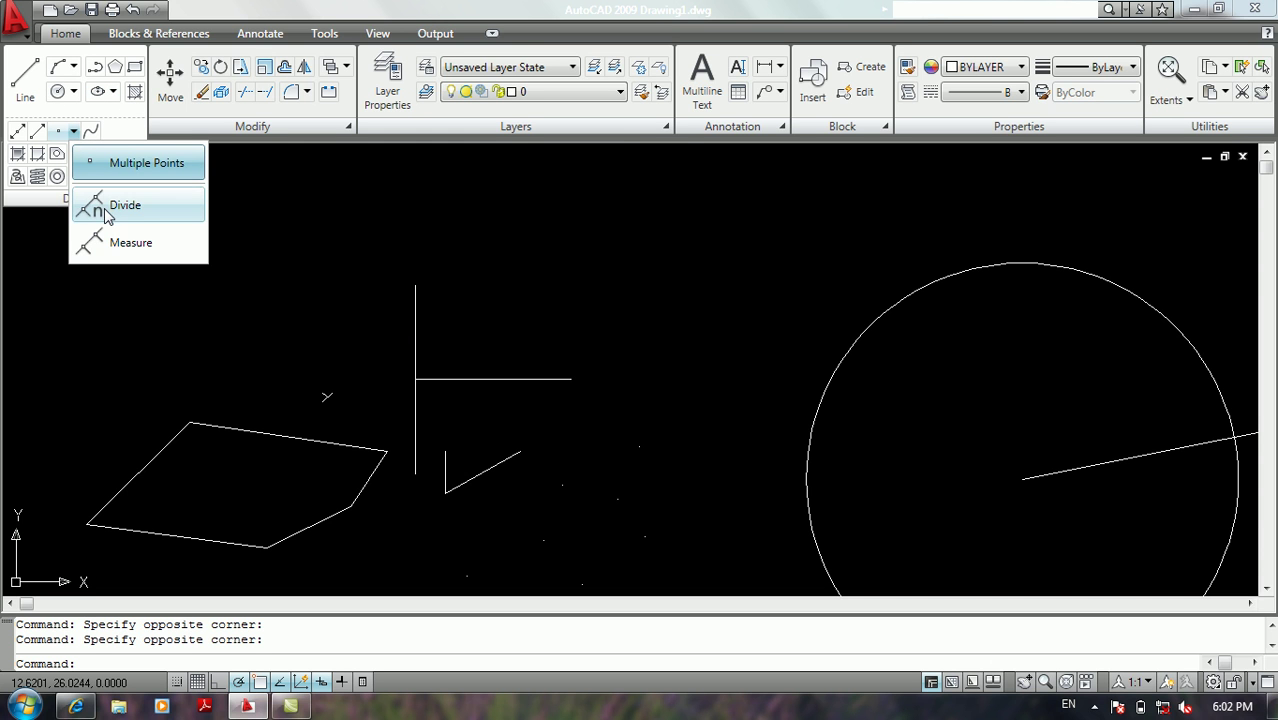
{"action": "left_click", "coordinate": [290, 203]}
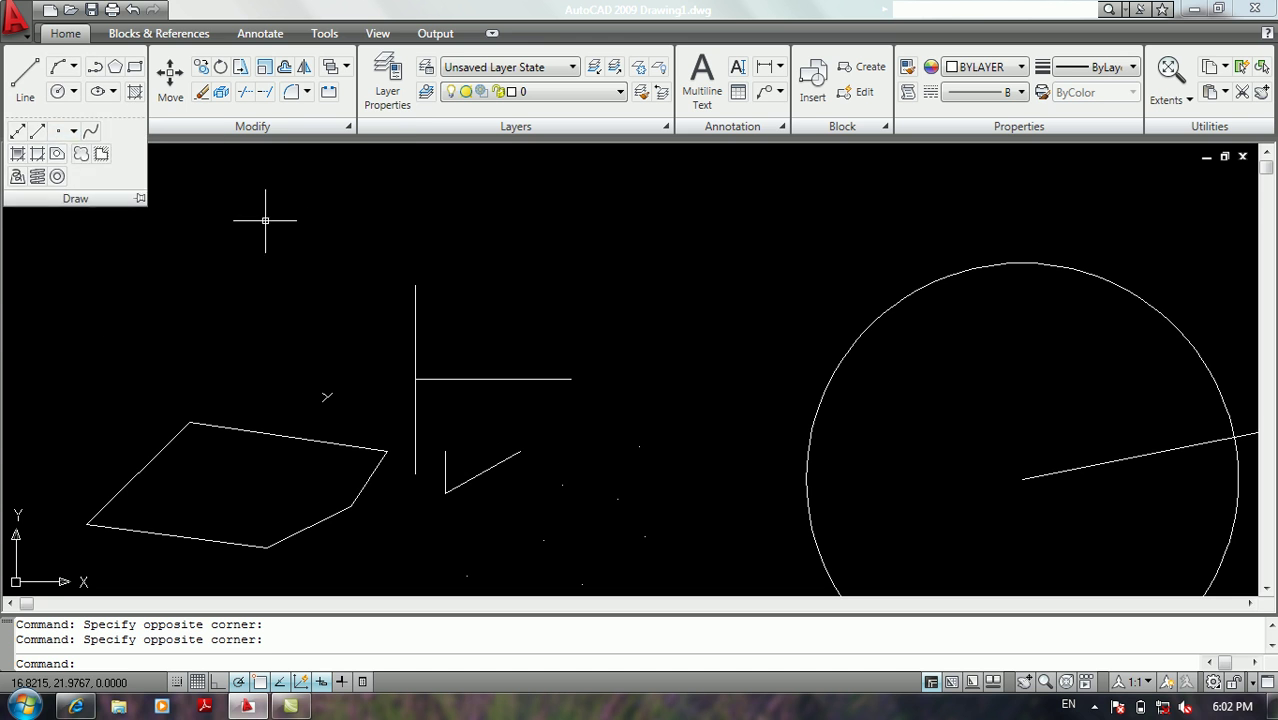
{"action": "left_click", "coordinate": [252, 240]}
{"action": "left_click", "coordinate": [237, 256]}
Divide the horizontal line that branches off the vertical line into 3 segments with the Divide command
{"action": "type", "text": "di"}
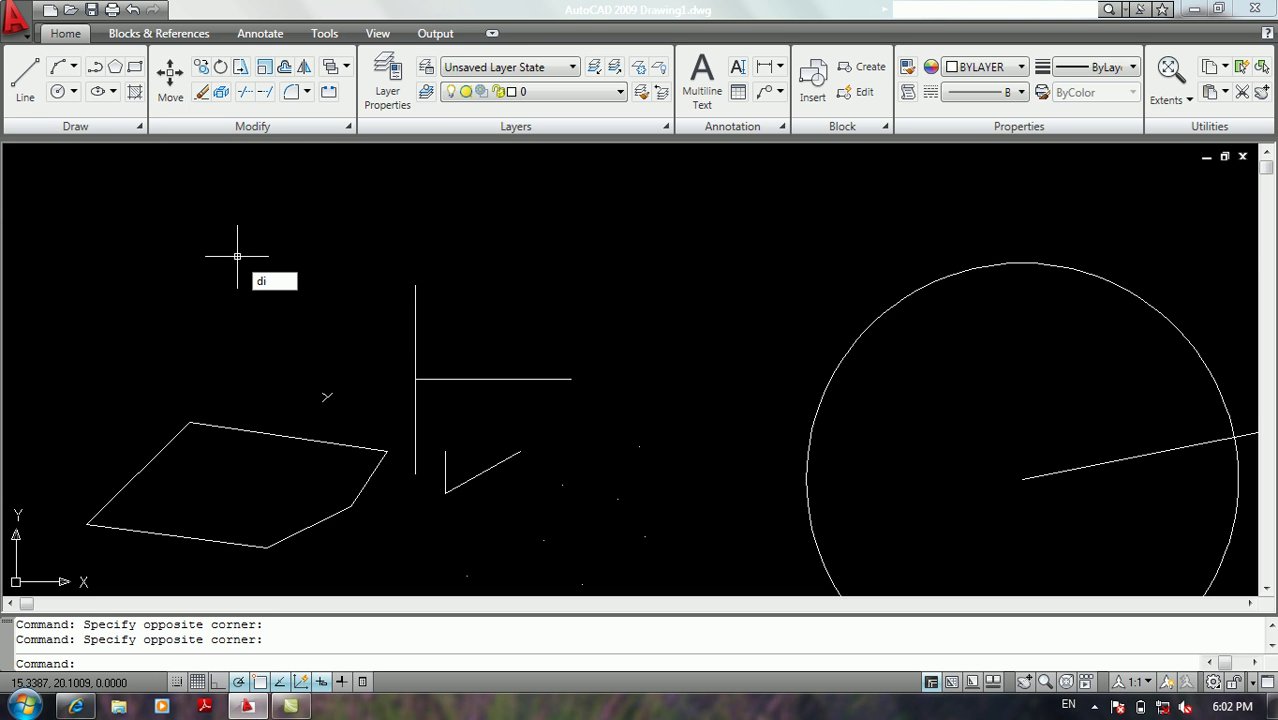
{"action": "type", "text": "v"}
{"action": "key", "text": "Return"}
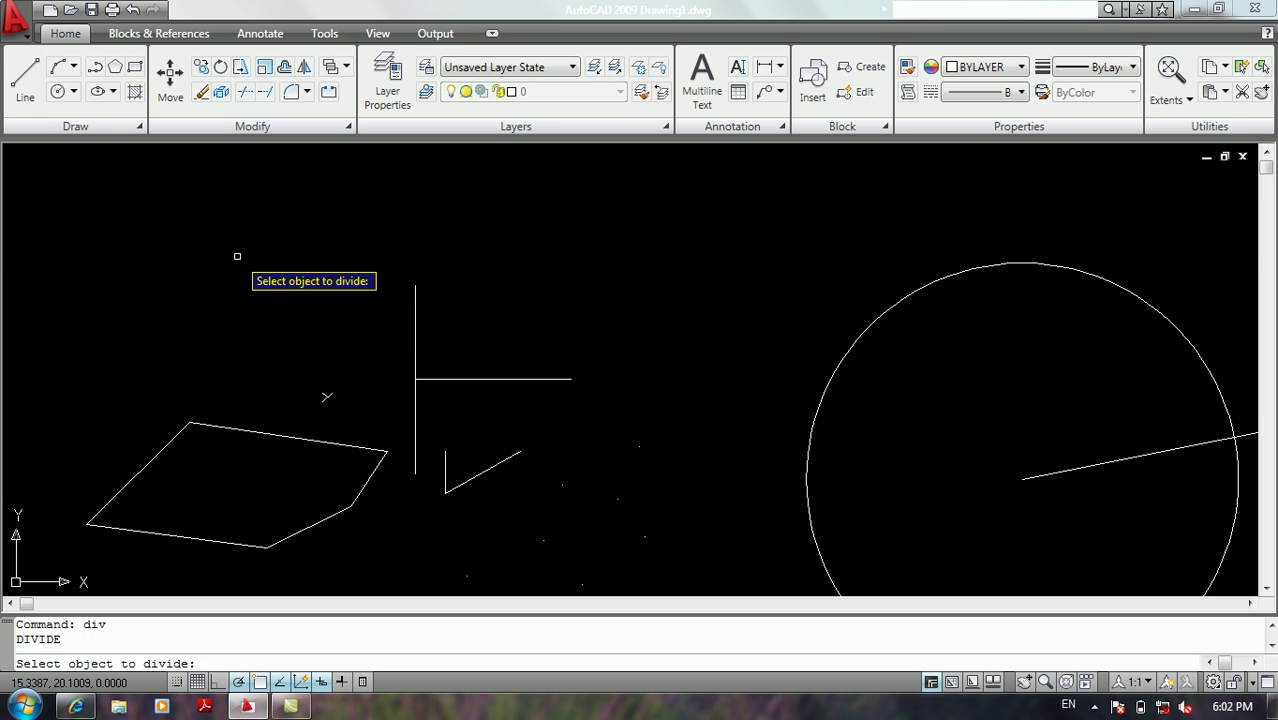
{"action": "left_click", "coordinate": [459, 379]}
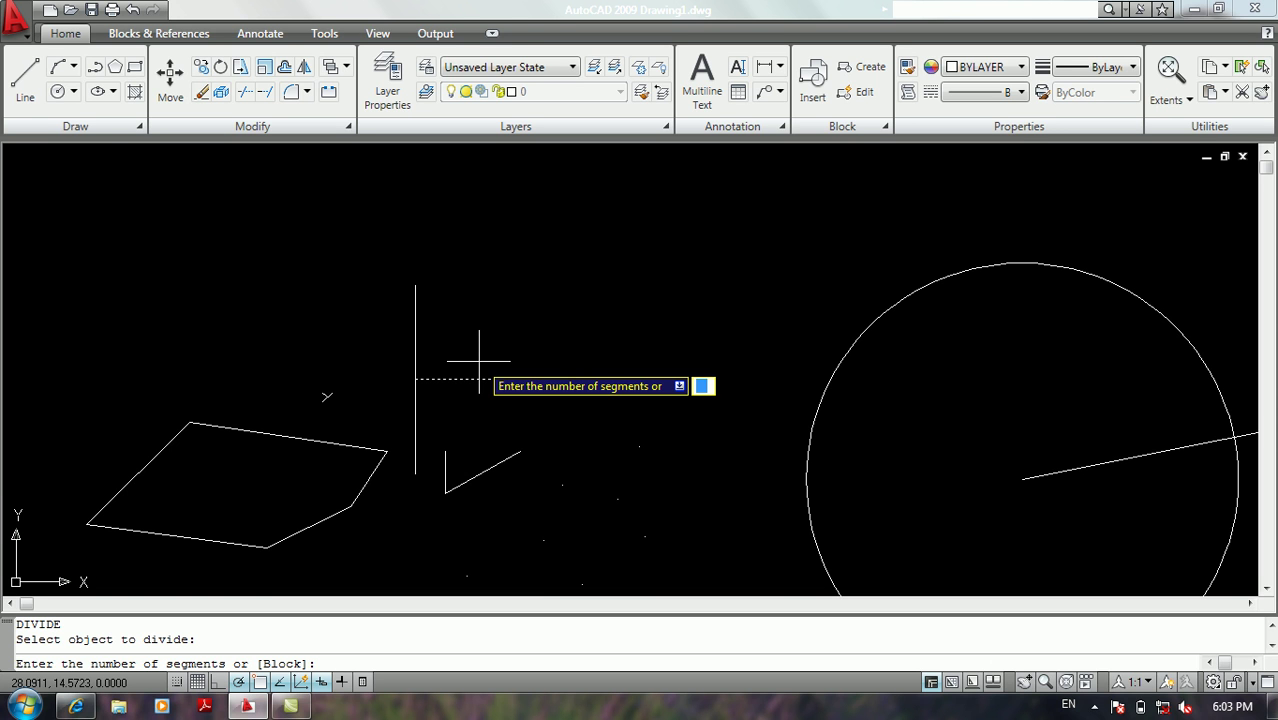
{"action": "type", "text": "3"}
{"action": "key", "text": "Return"}
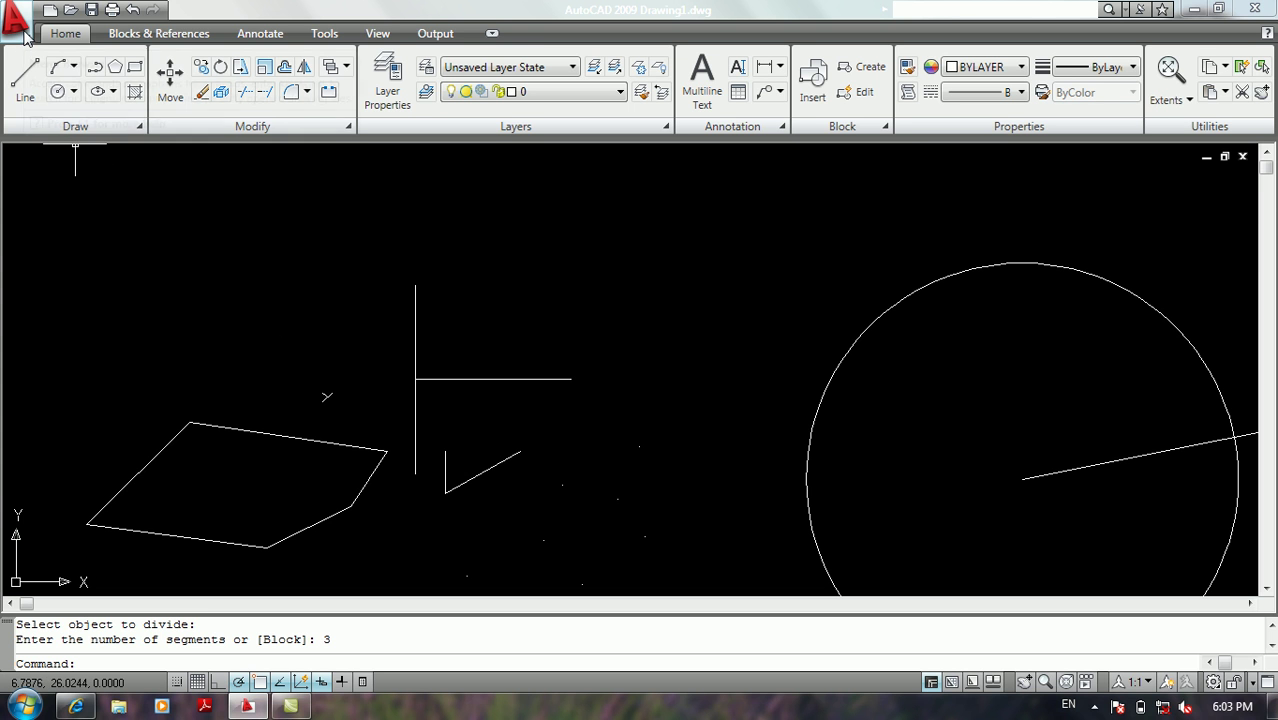
Open the Point Style settings and try out several of the point symbols
{"action": "left_click", "coordinate": [22, 30]}
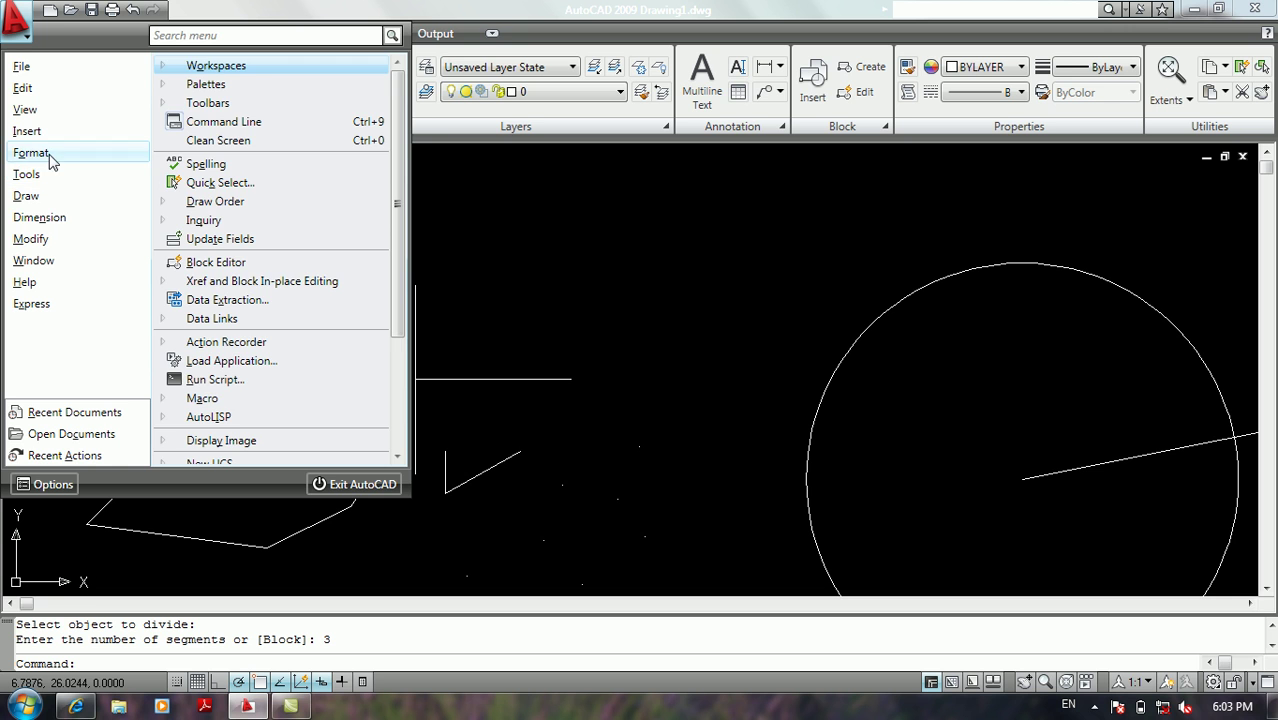
{"action": "mouse_move", "coordinate": [50, 161]}
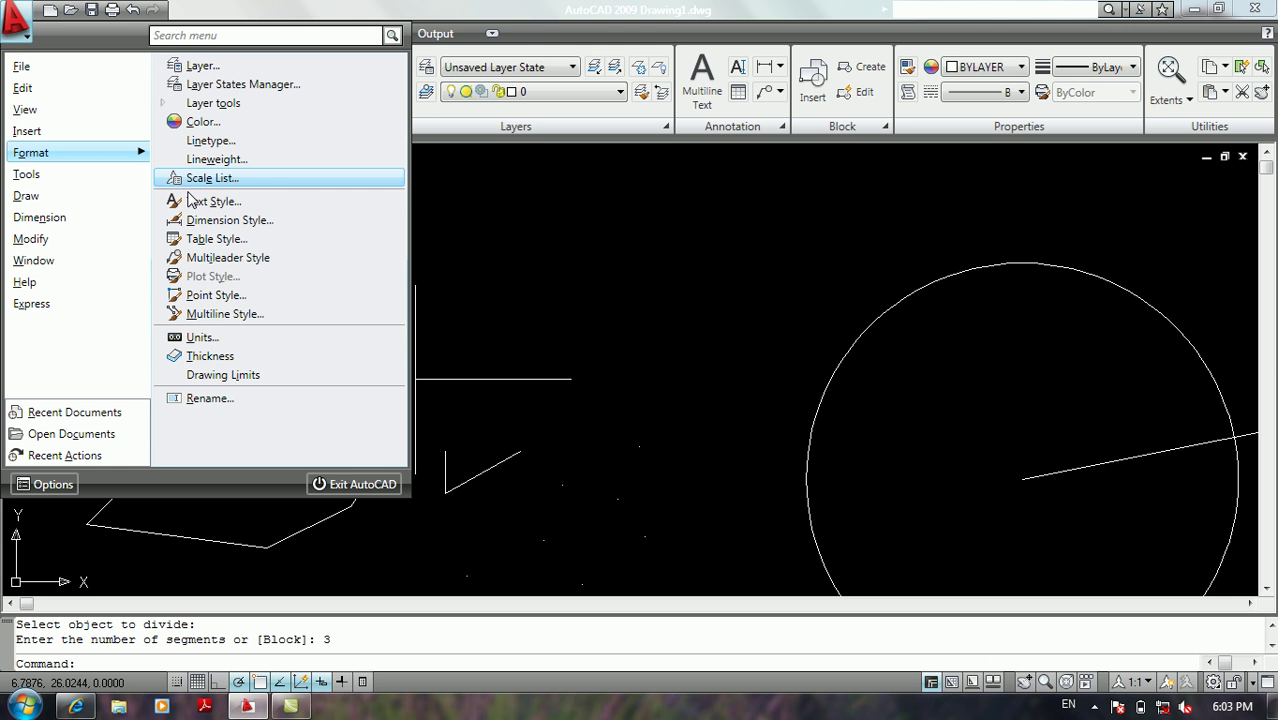
{"action": "left_click", "coordinate": [238, 294]}
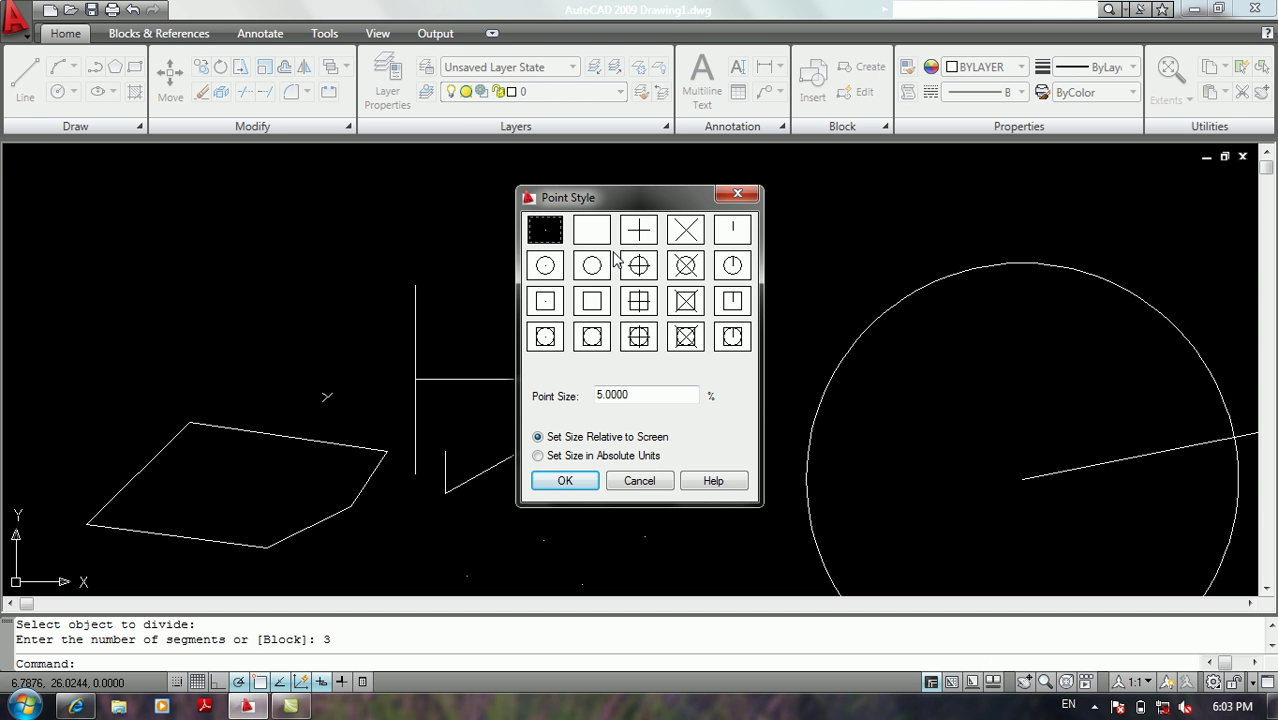
{"action": "left_click", "coordinate": [643, 305]}
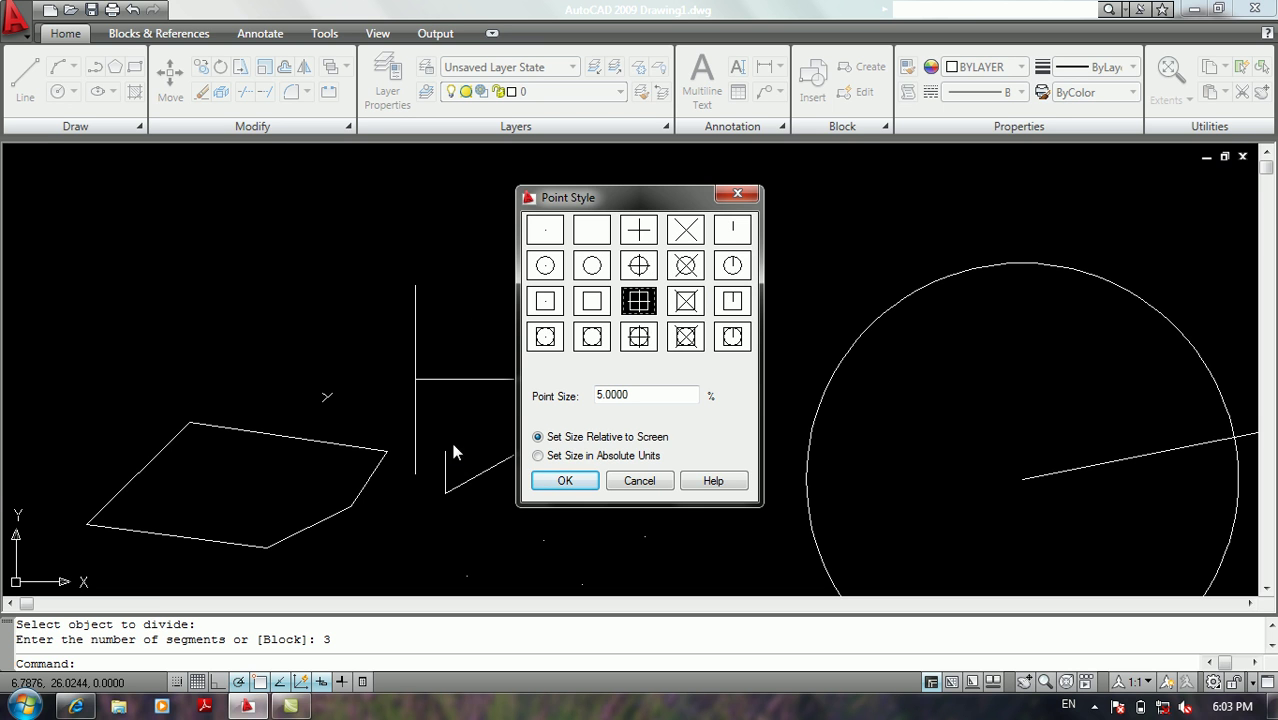
{"action": "left_click", "coordinate": [639, 336]}
{"action": "left_click", "coordinate": [689, 337]}
{"action": "left_click", "coordinate": [687, 302]}
{"action": "left_click", "coordinate": [732, 302]}
{"action": "left_click", "coordinate": [589, 235]}
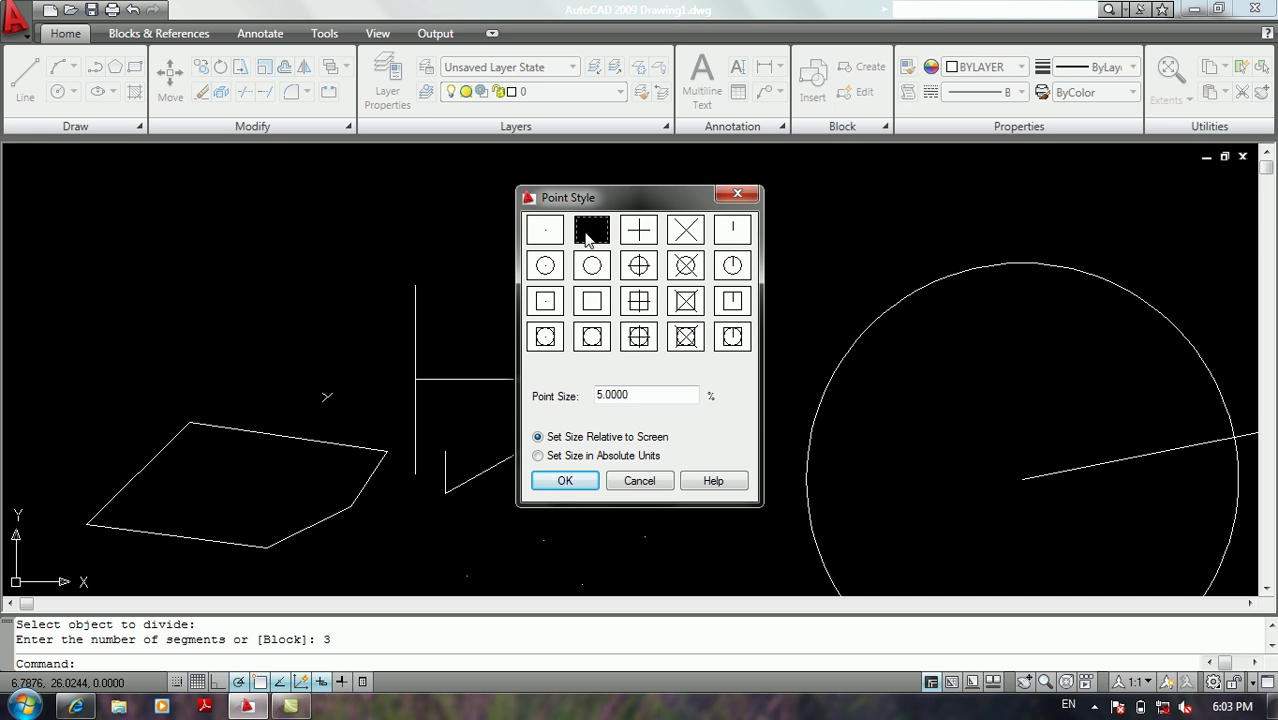
Apply the point symbol combining a cross, circle and square, with its size set relative to the screen at 5%
{"action": "left_click", "coordinate": [639, 339]}
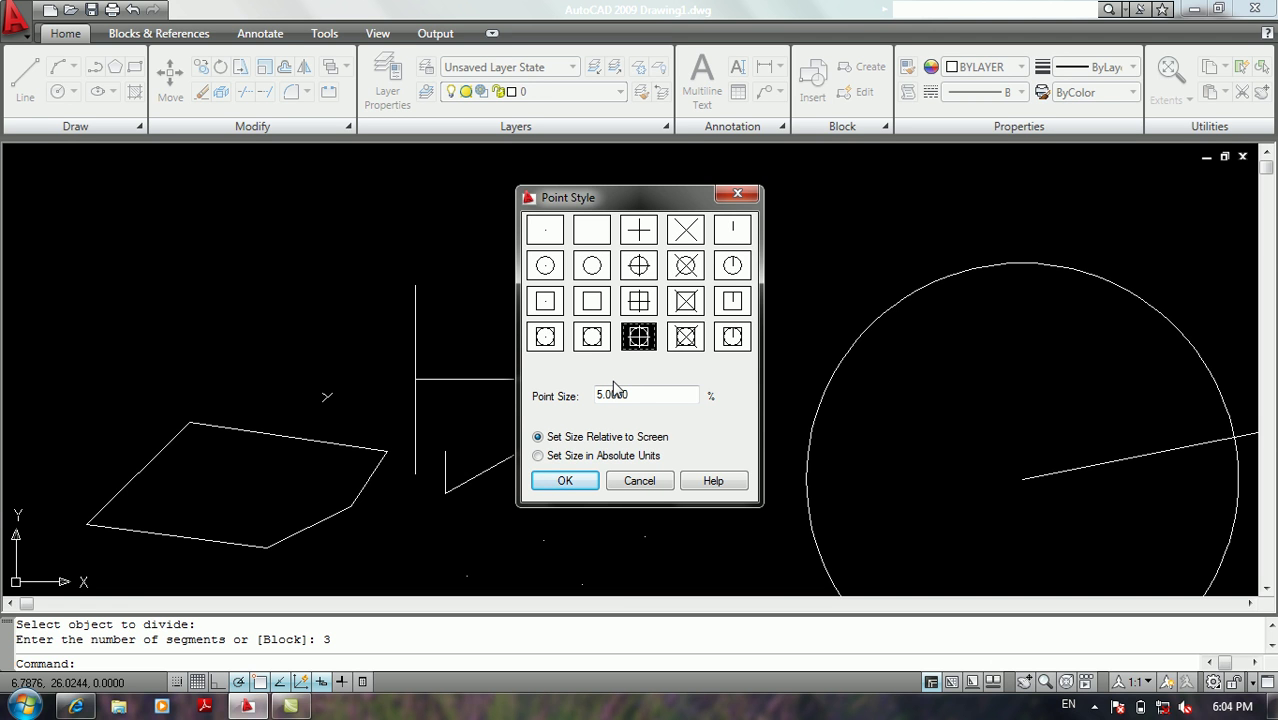
{"action": "key", "text": "Tab"}
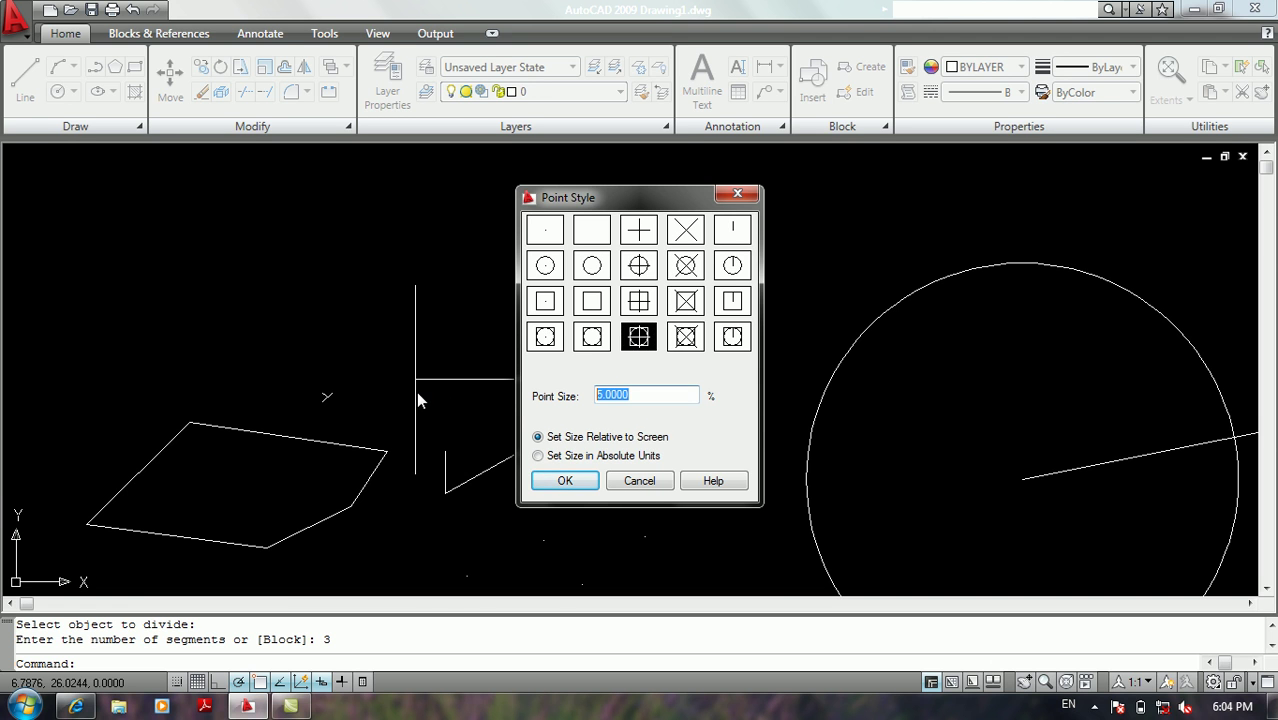
{"action": "left_click", "coordinate": [556, 457]}
{"action": "left_click_drag", "start_coordinate": [648, 396], "coordinate": [532, 397]}
{"action": "left_click", "coordinate": [555, 440]}
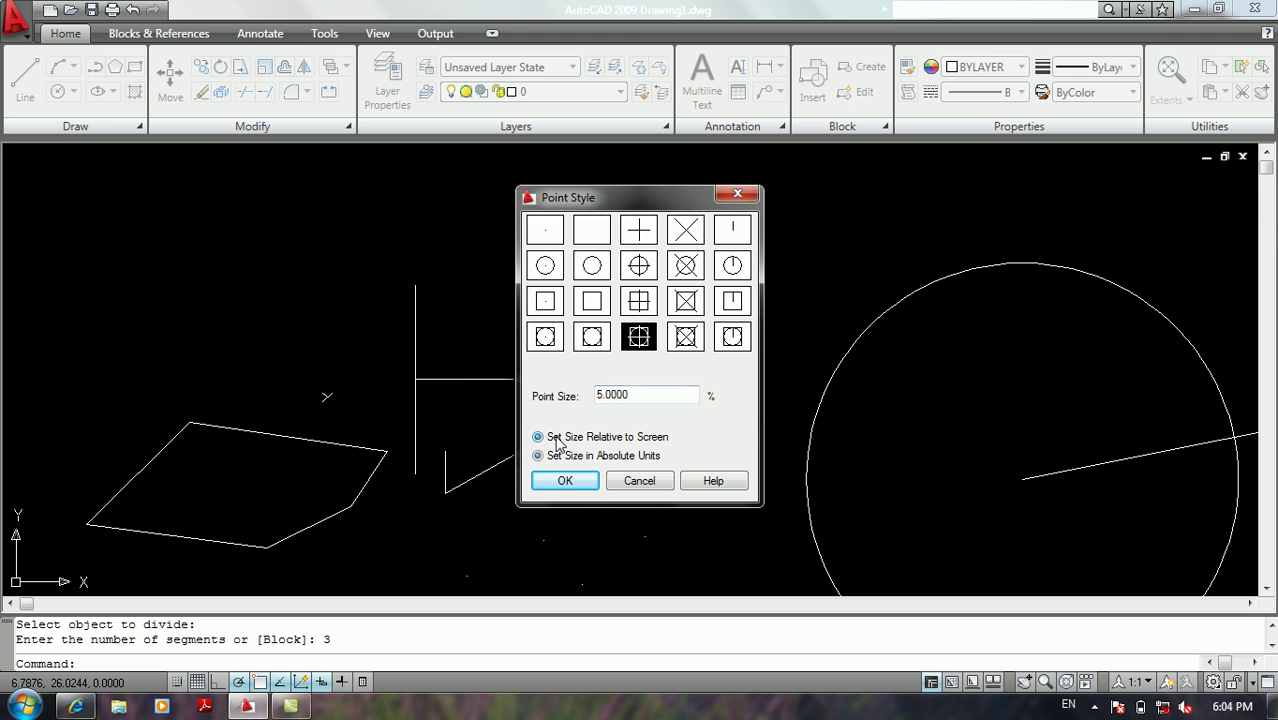
{"action": "left_click", "coordinate": [565, 481]}
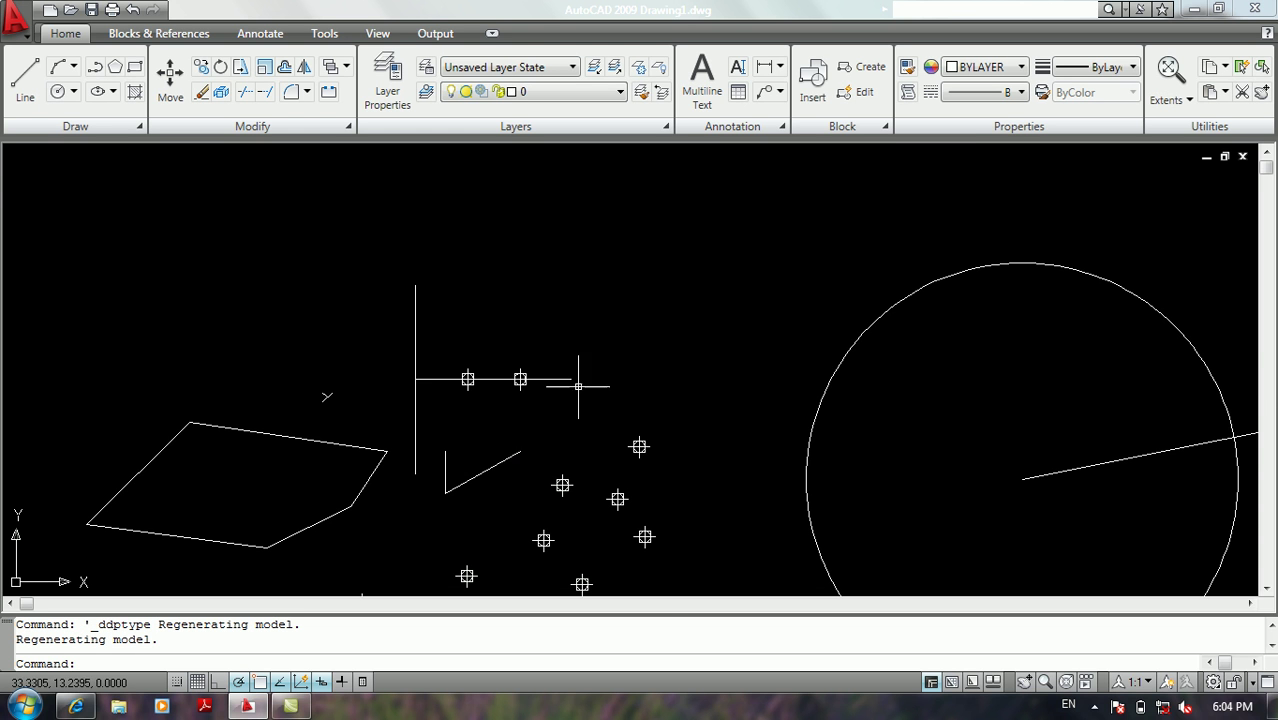
Examine the restyled points across the drawing and the division points along the horizontal line
{"action": "middle_click_drag", "start_coordinate": [562, 408], "coordinate": [506, 311]}
{"action": "scroll", "coordinate": [506, 311], "scroll_direction": "down", "scroll_amount": 4}
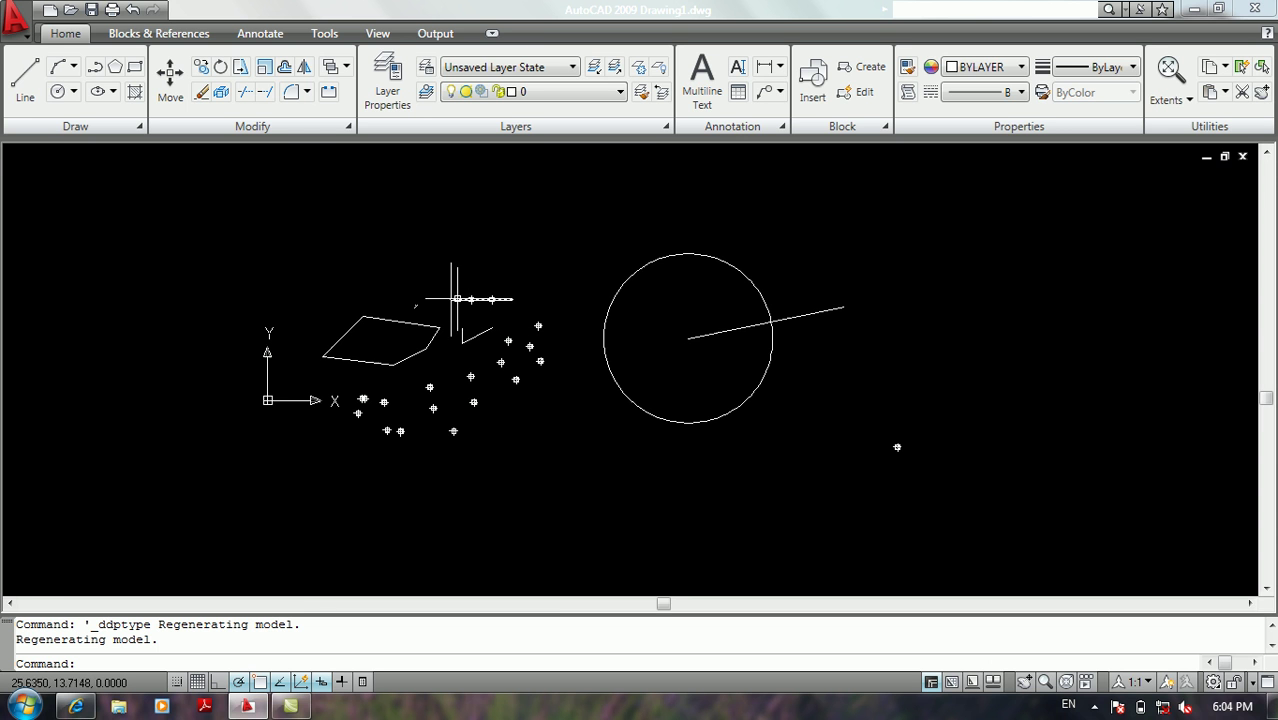
{"action": "scroll", "coordinate": [462, 299], "scroll_direction": "up", "scroll_amount": 3}
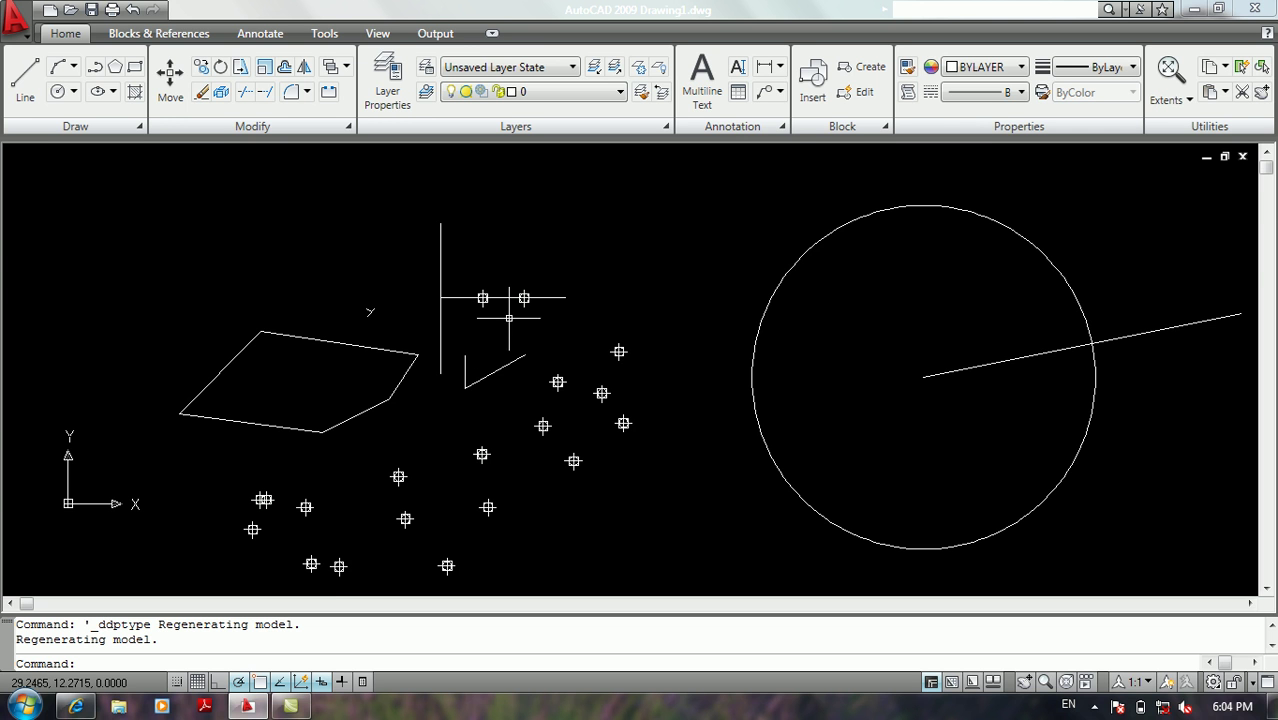
{"action": "scroll", "coordinate": [507, 352], "scroll_direction": "up", "scroll_amount": 2}
{"action": "scroll", "coordinate": [507, 352], "scroll_direction": "up", "scroll_amount": 1}
{"action": "middle_click_drag", "start_coordinate": [508, 348], "coordinate": [505, 414]}
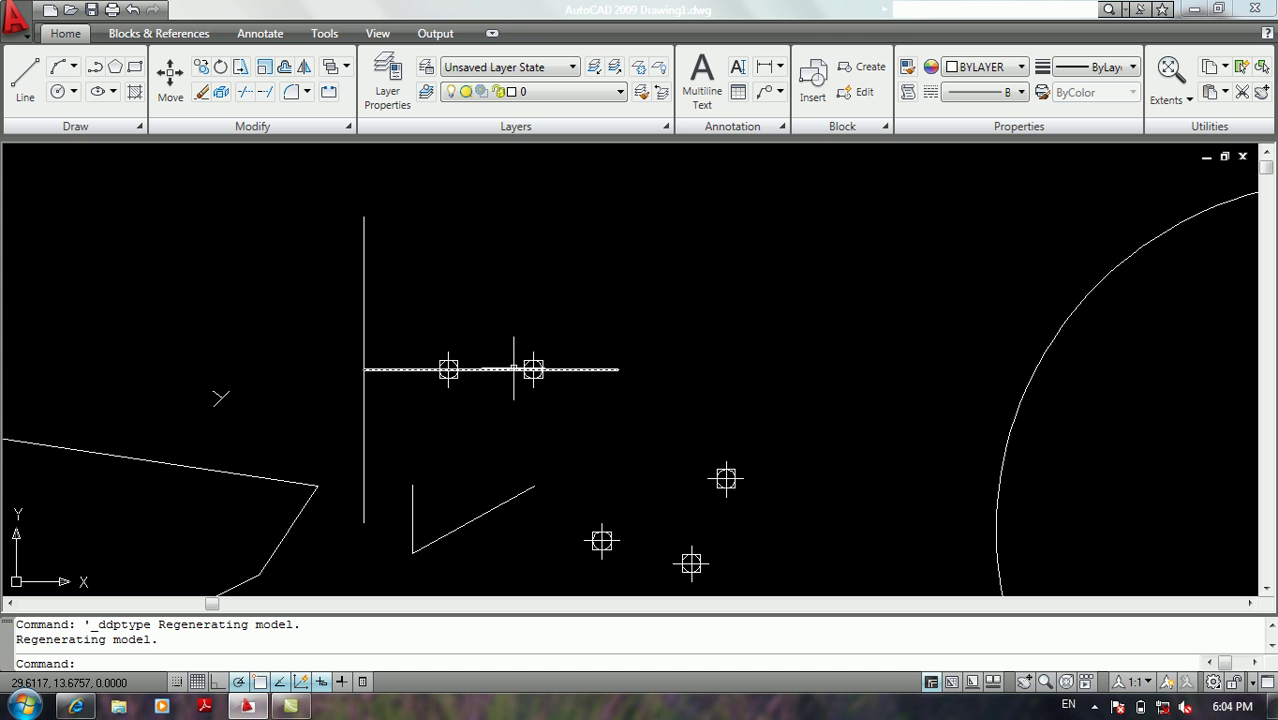
{"action": "mouse_move", "coordinate": [568, 370]}
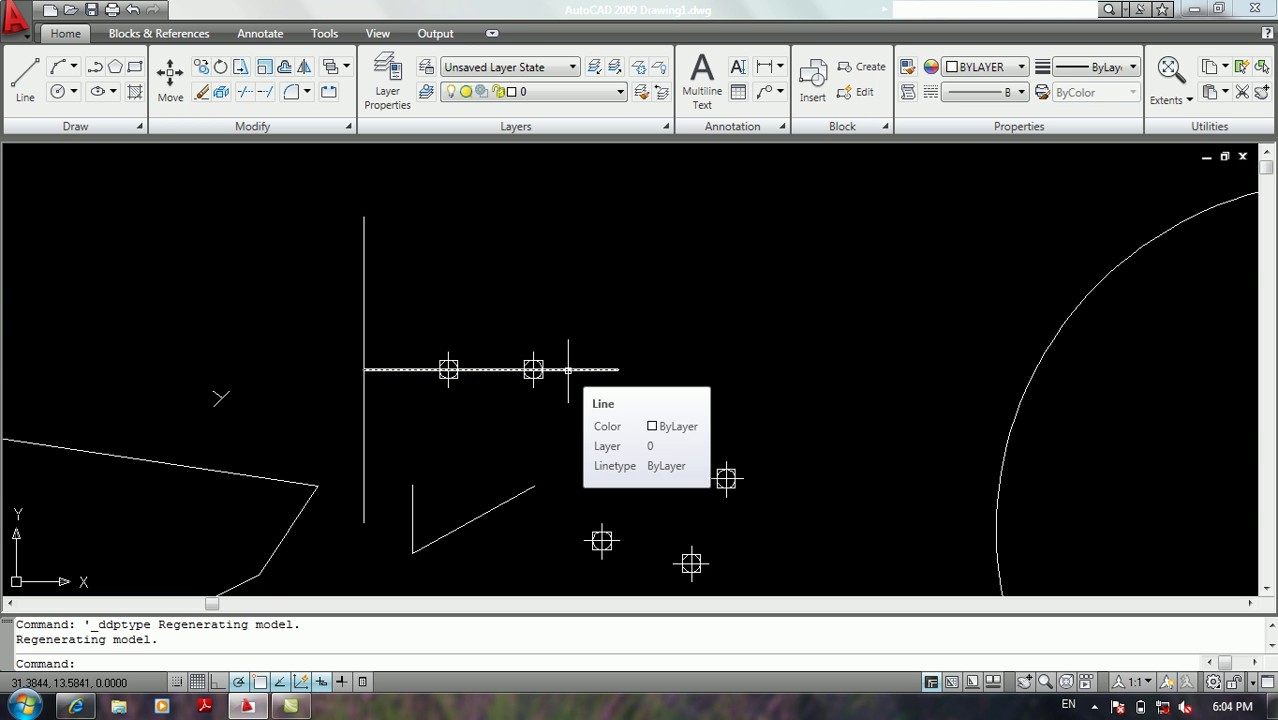
{"action": "scroll", "coordinate": [505, 371], "scroll_direction": "down", "scroll_amount": 2}
{"action": "middle_click_drag", "start_coordinate": [475, 372], "coordinate": [626, 373]}
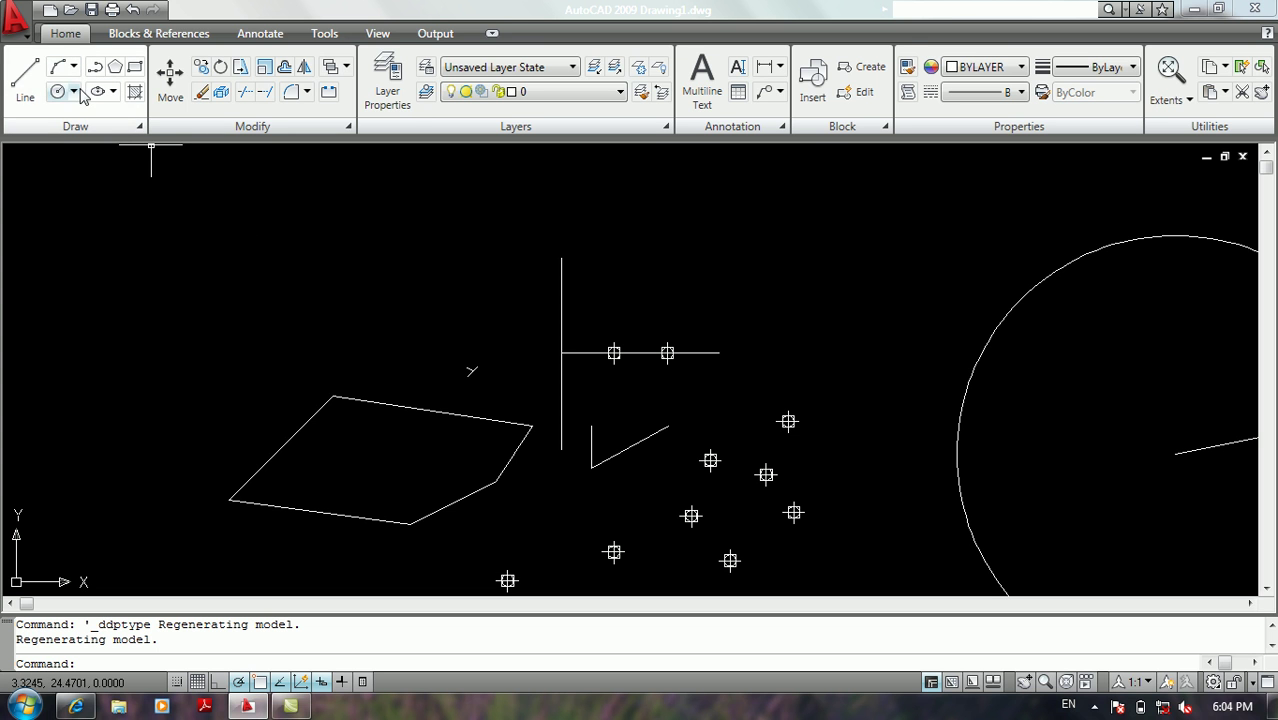
Review the Divide and Measure entries among the point commands
{"action": "left_click", "coordinate": [16, 20]}
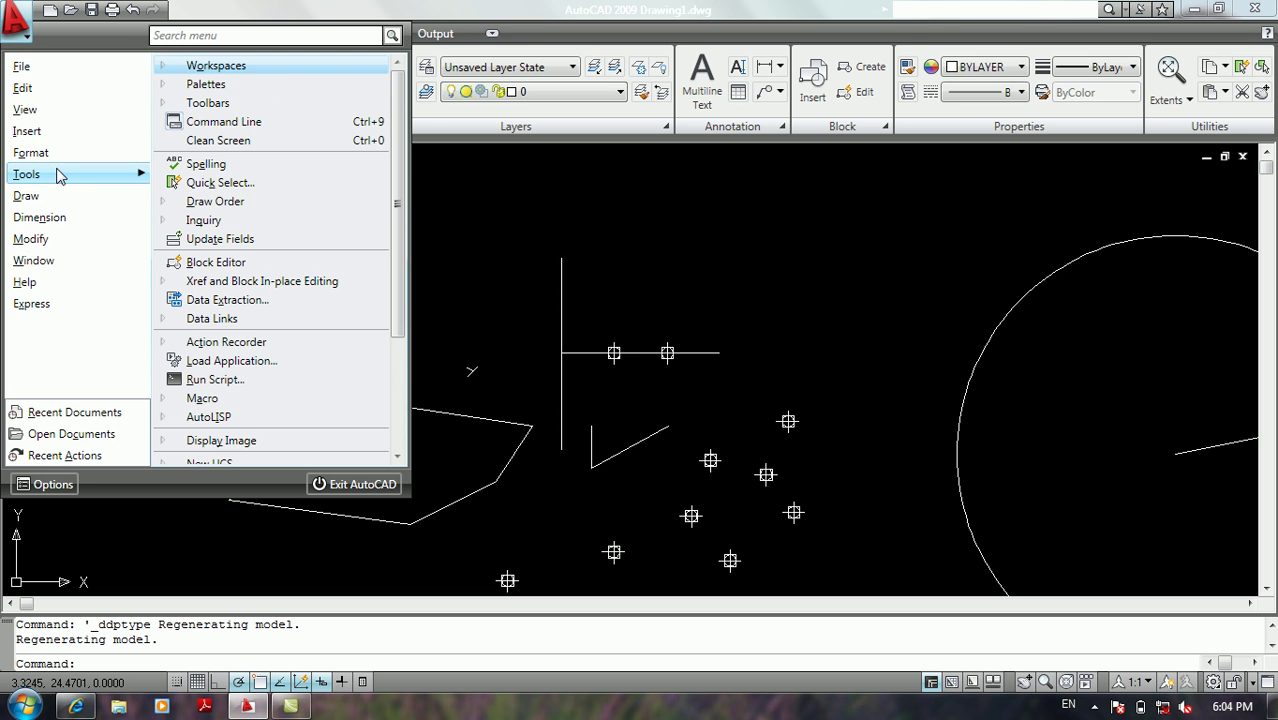
{"action": "mouse_move", "coordinate": [60, 196]}
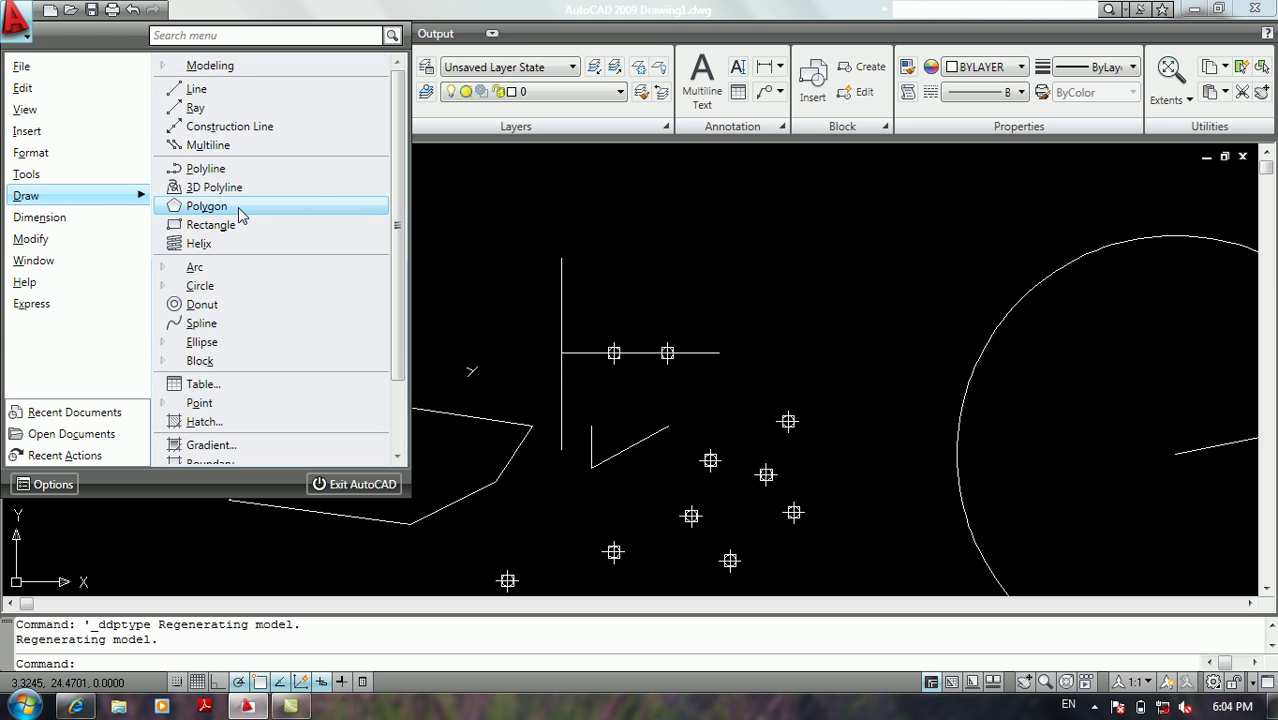
{"action": "left_click", "coordinate": [224, 403]}
{"action": "scroll", "coordinate": [232, 445], "scroll_direction": "down", "scroll_amount": 3}
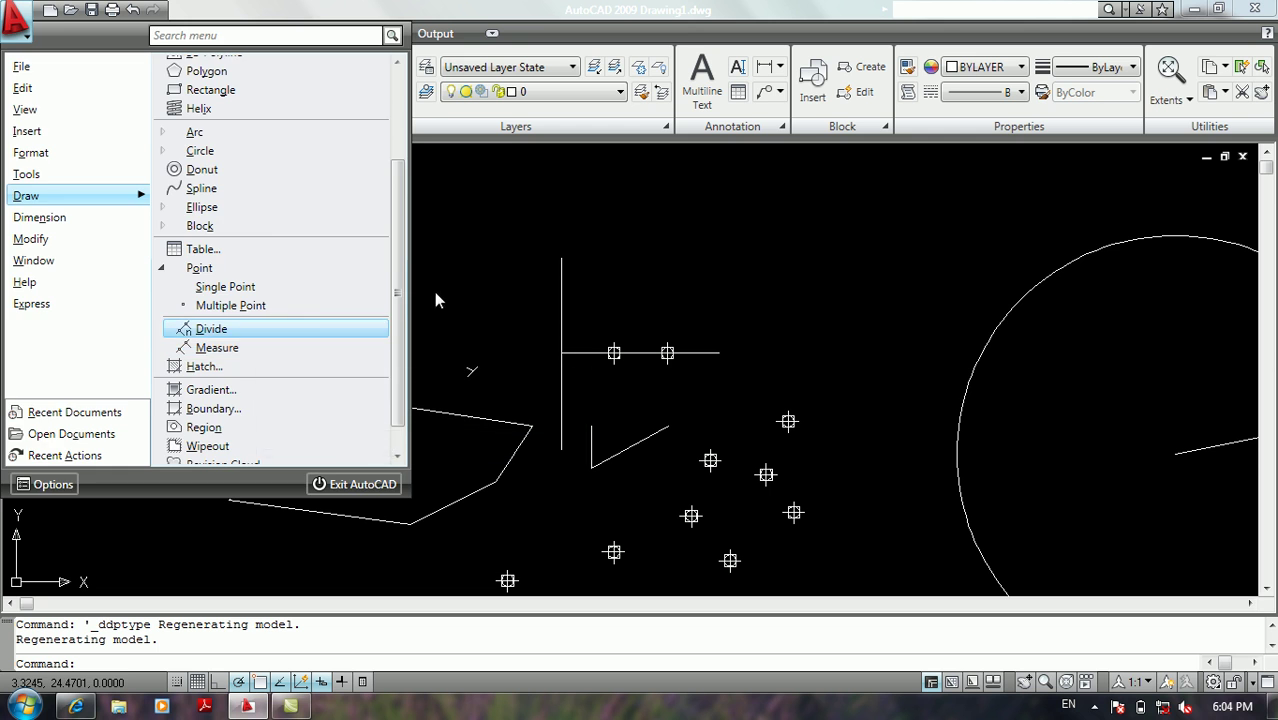
{"action": "left_click", "coordinate": [472, 257]}
{"action": "left_click", "coordinate": [385, 301]}
{"action": "left_click", "coordinate": [384, 301]}
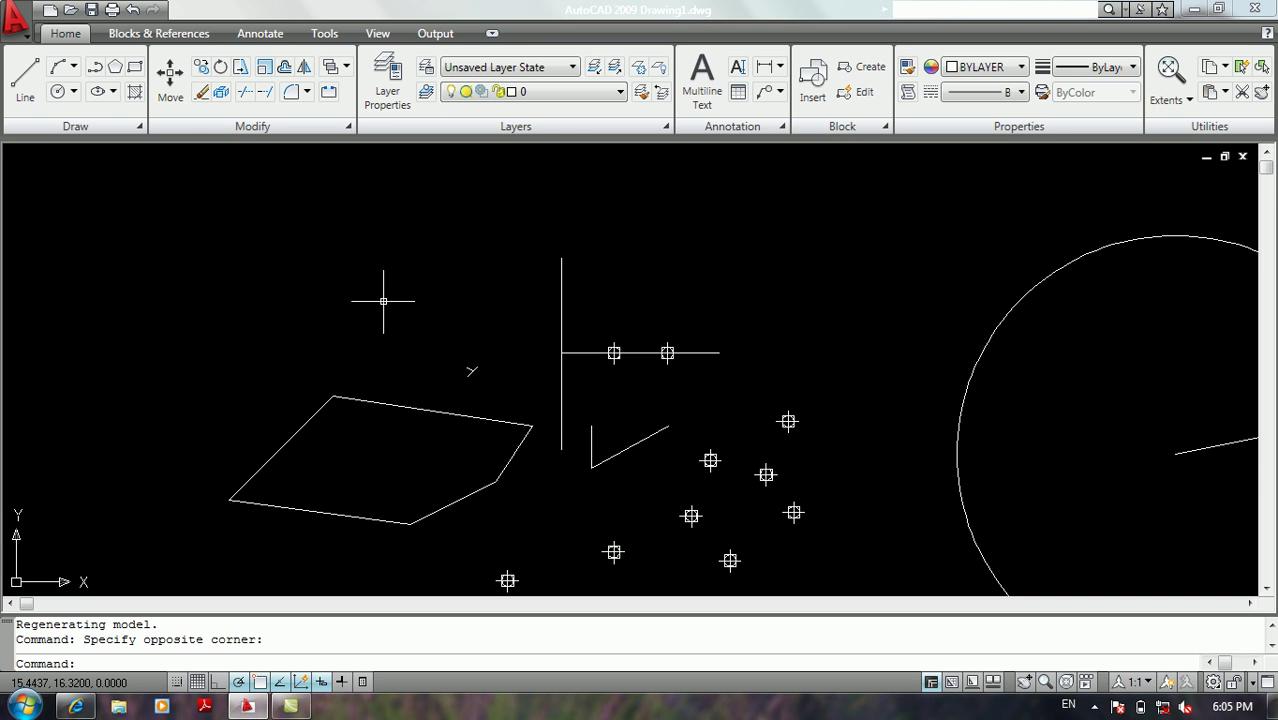
Place points at 5-unit intervals with Measure along the sloping line that starts at the circle's center
{"action": "type", "text": "me"}
{"action": "key", "text": "Return"}
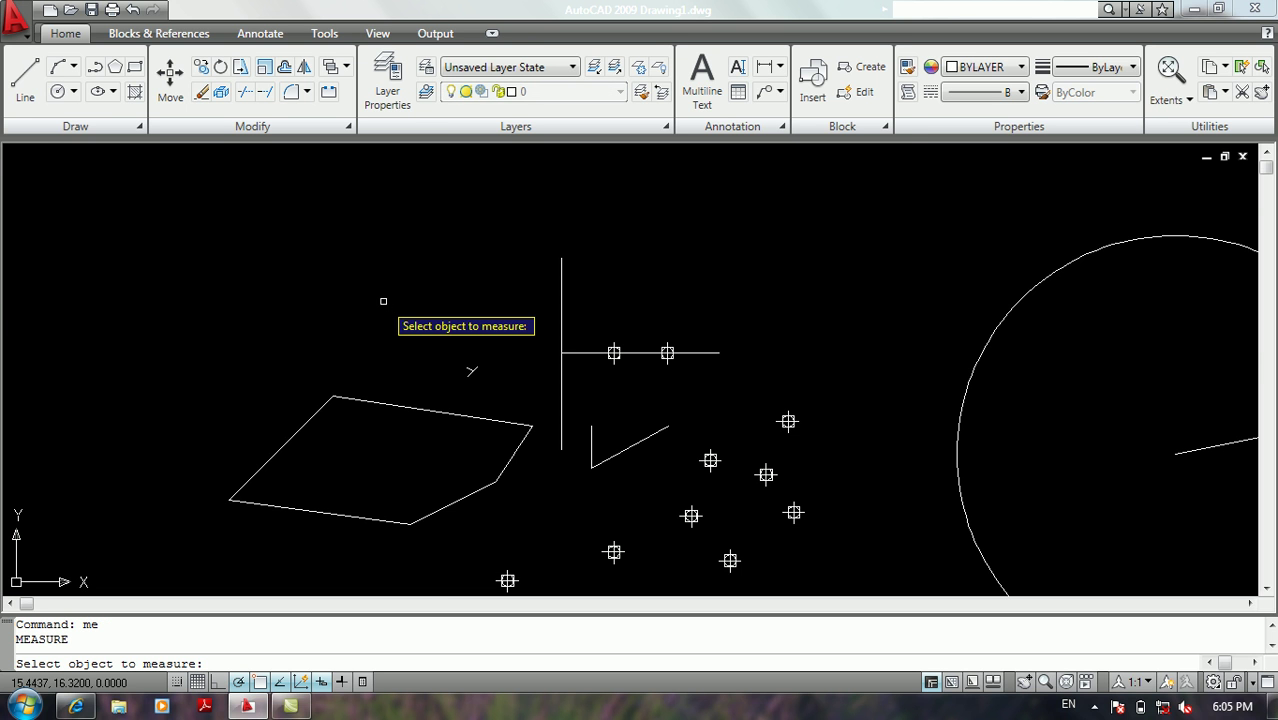
{"action": "scroll", "coordinate": [564, 309], "scroll_direction": "down", "scroll_amount": 2}
{"action": "scroll", "coordinate": [564, 309], "scroll_direction": "down", "scroll_amount": 2}
{"action": "mouse_move", "coordinate": [564, 309]}
{"action": "middle_mouse_down"}
{"action": "mouse_move", "coordinate": [416, 288]}
{"action": "mouse_move", "coordinate": [169, 315]}
{"action": "middle_mouse_up"}
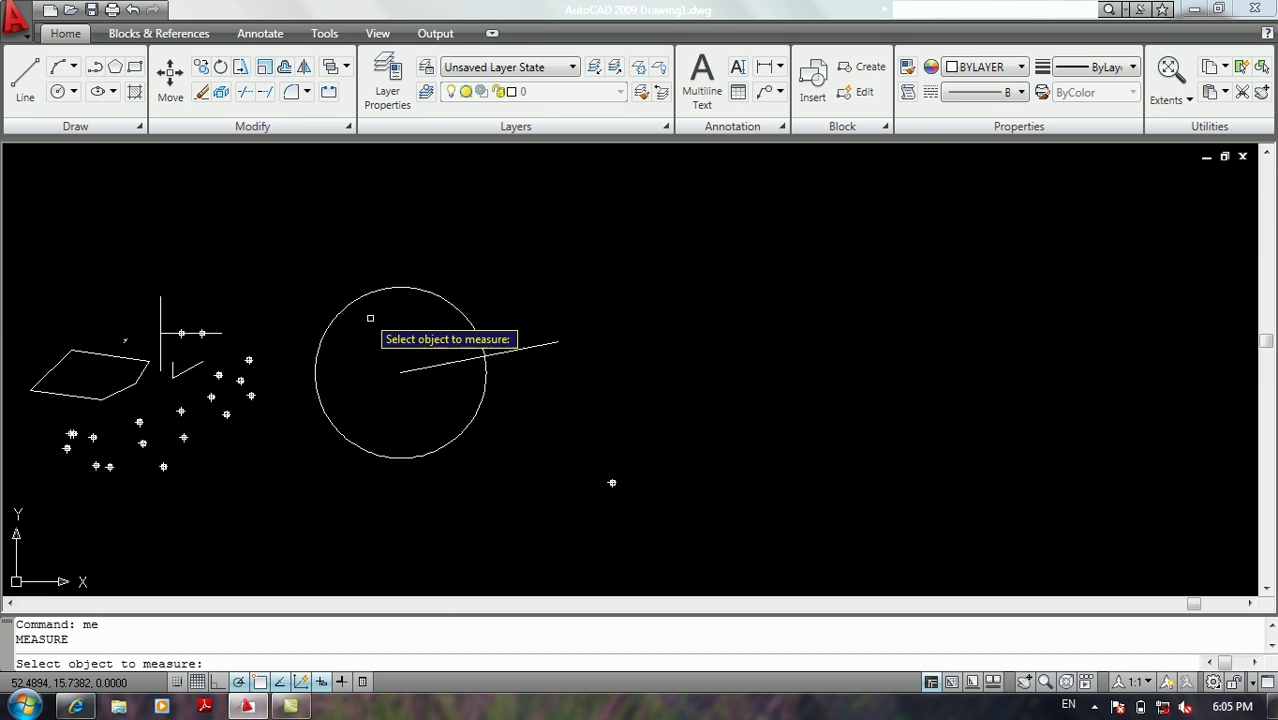
{"action": "left_click", "coordinate": [452, 367]}
{"action": "scroll", "coordinate": [442, 368], "scroll_direction": "up", "scroll_amount": 3}
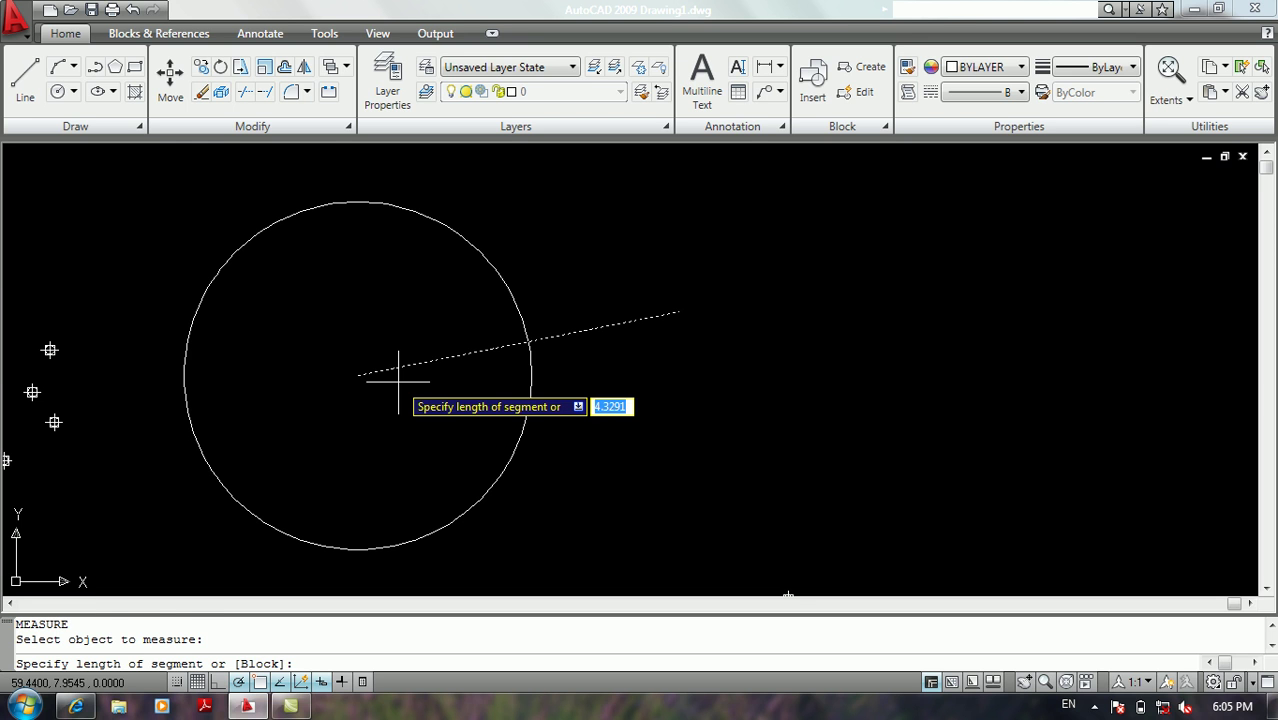
{"action": "key", "text": "Return"}
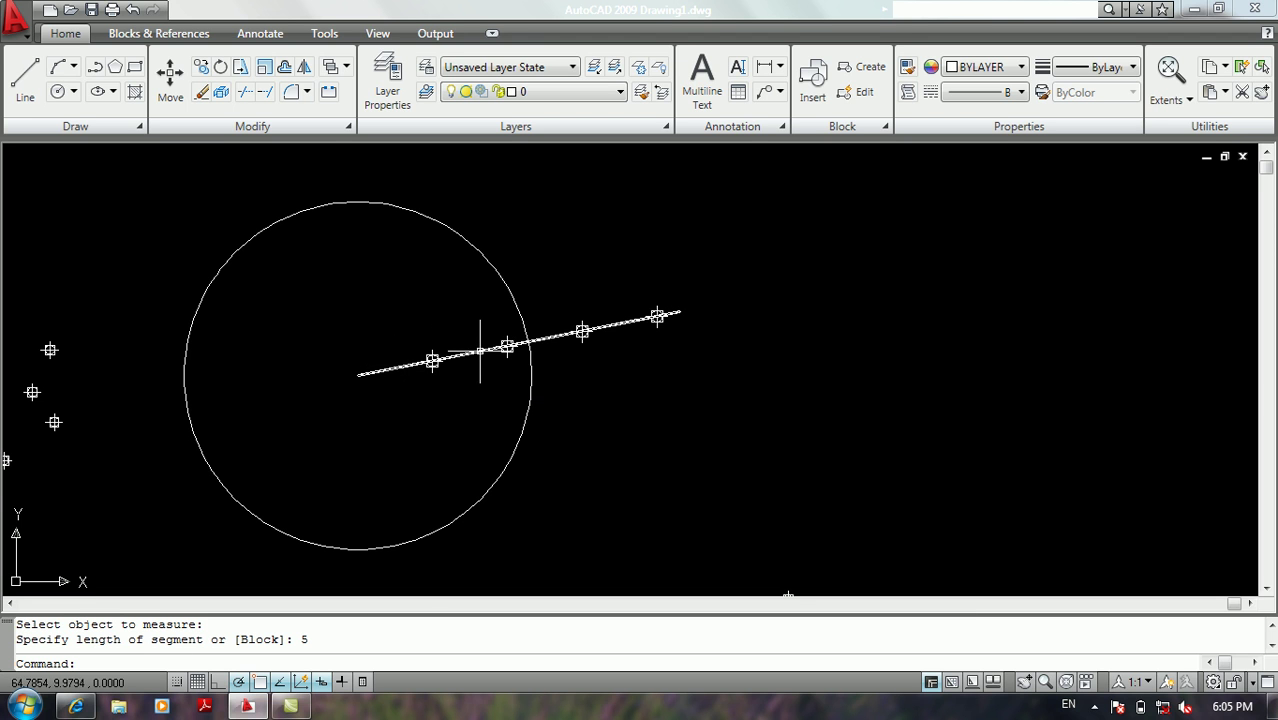
{"action": "scroll", "coordinate": [659, 315], "scroll_direction": "up", "scroll_amount": 3}
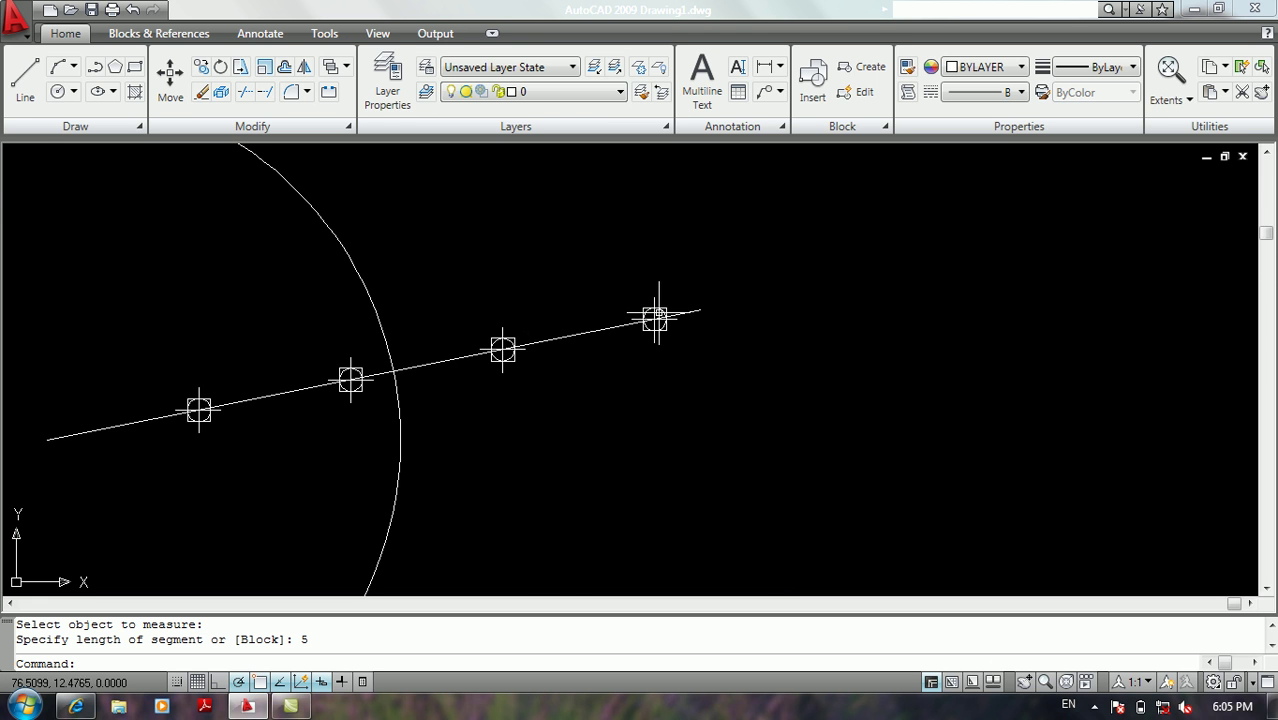
{"action": "scroll", "coordinate": [693, 310], "scroll_direction": "up", "scroll_amount": 3}
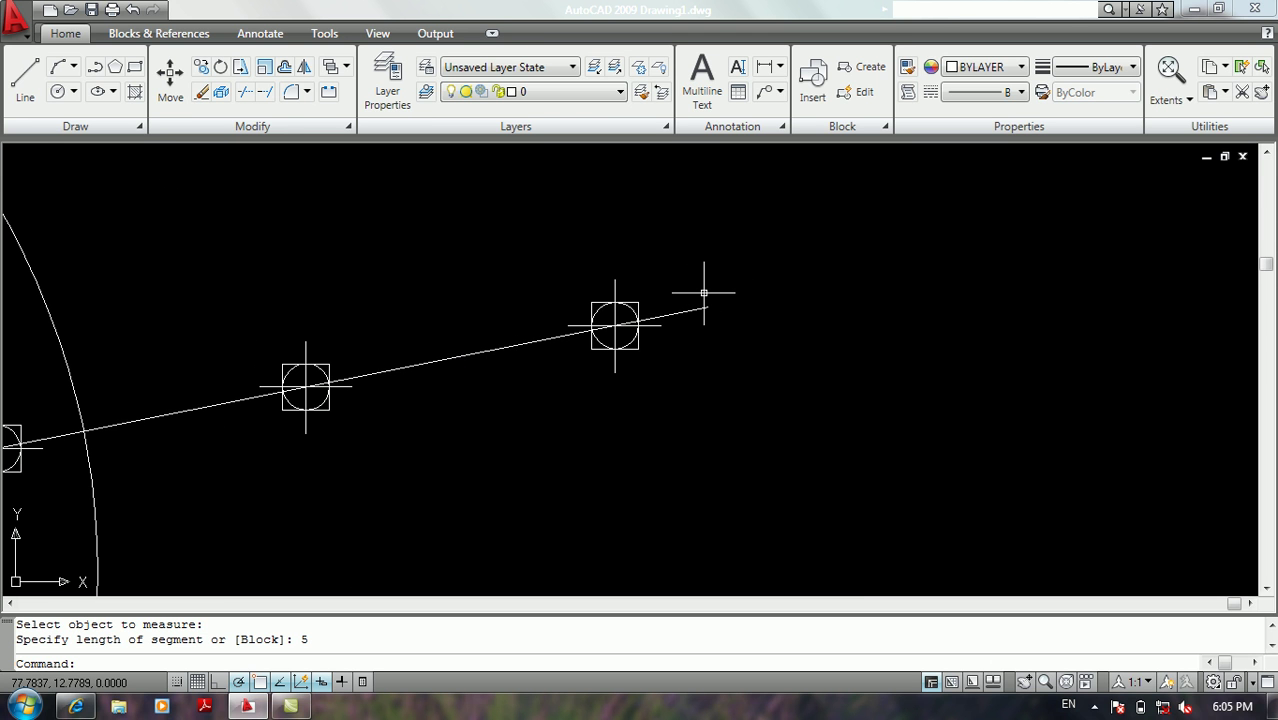
Divide the circle into 12 segments with points using Divide
{"action": "scroll", "coordinate": [704, 293], "scroll_direction": "down", "scroll_amount": 5}
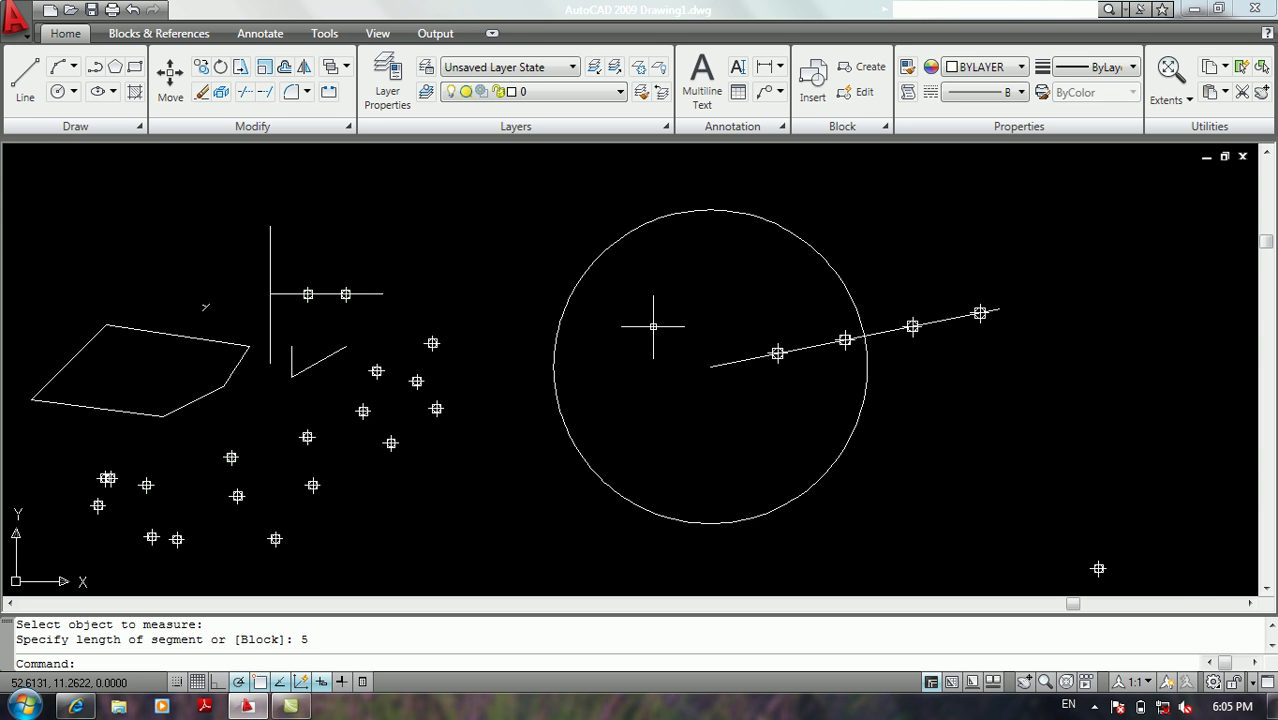
{"action": "type", "text": "div"}
{"action": "key", "text": "Return"}
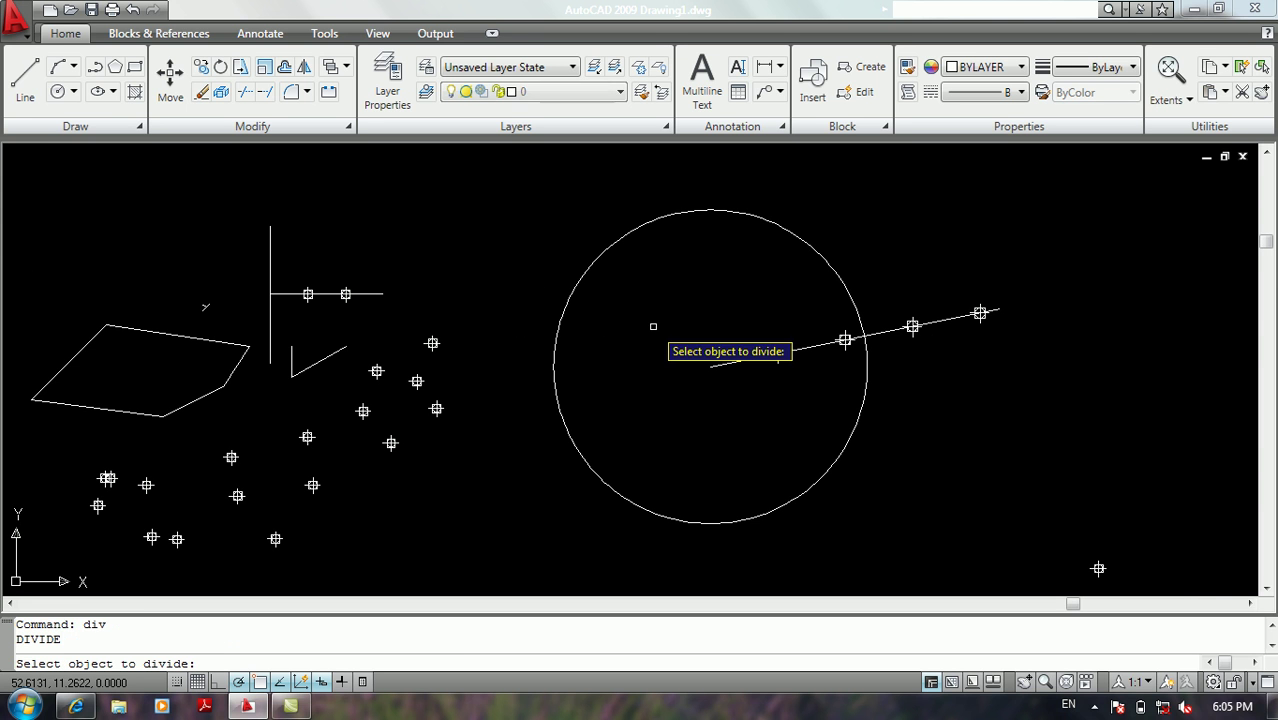
{"action": "left_click", "coordinate": [619, 234]}
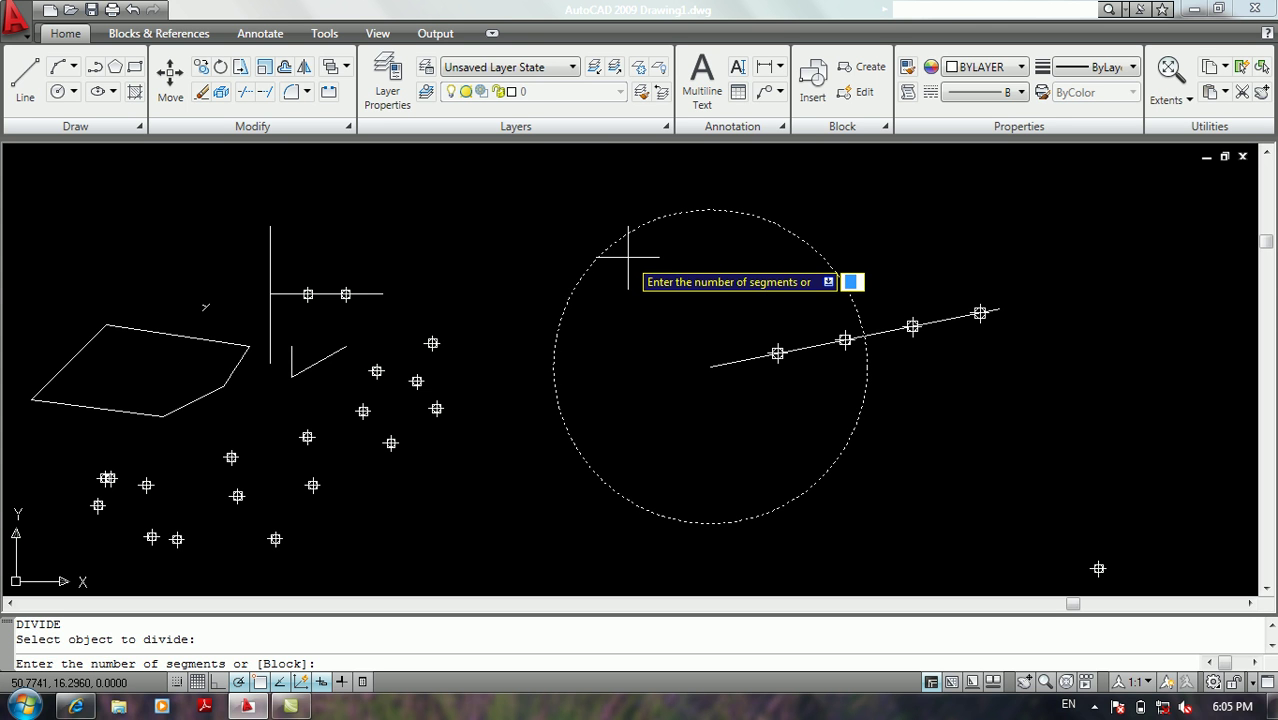
{"action": "type", "text": "12"}
{"action": "key", "text": "Return"}
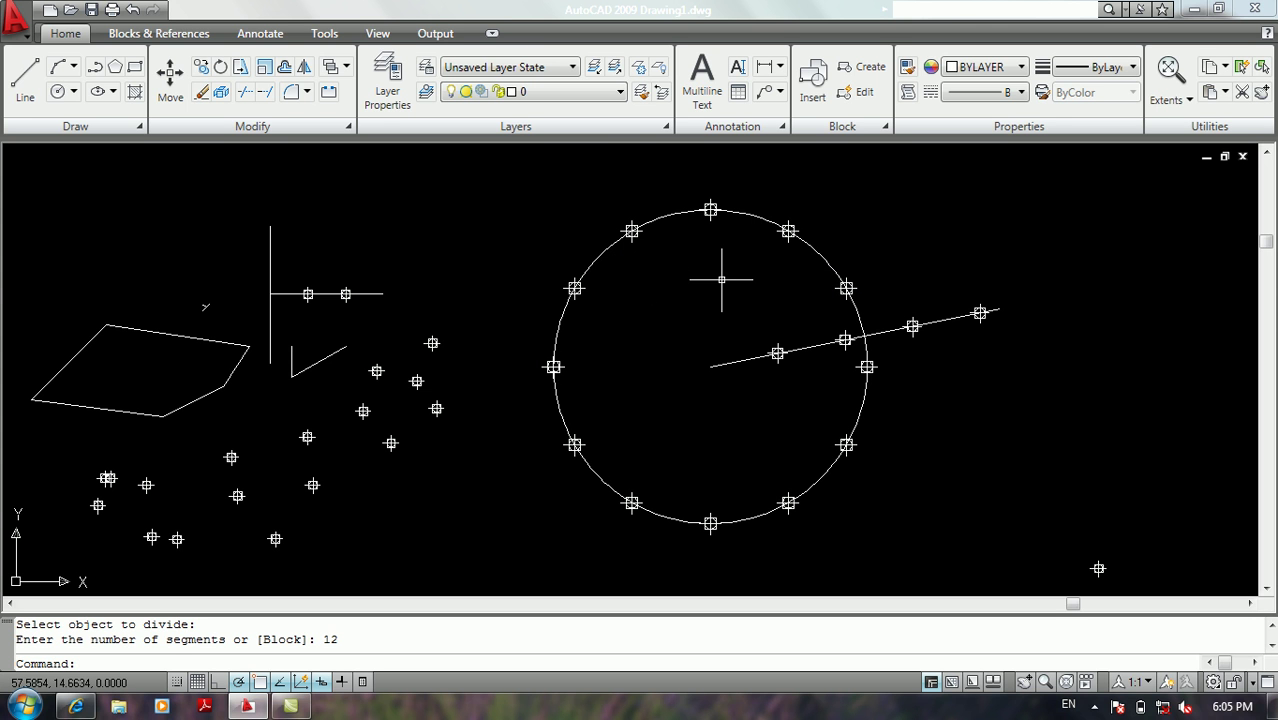
Measure the polygon's short lower-right edge with points, picking the segment length from the edge's lower endpoint to its midpoint
{"action": "middle_click_drag", "start_coordinate": [707, 282], "coordinate": [619, 264]}
{"action": "scroll", "coordinate": [535, 294], "scroll_direction": "down", "scroll_amount": 2}
{"action": "type", "text": "me"}
{"action": "key", "text": "Return"}
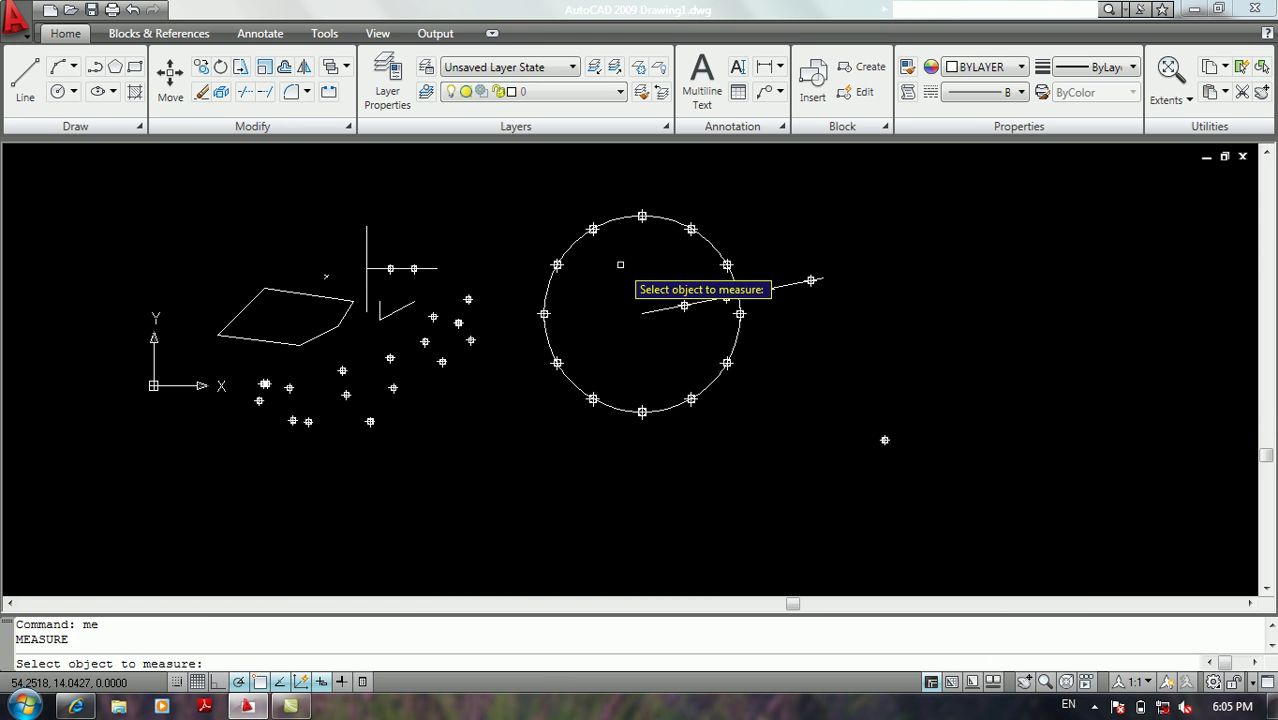
{"action": "scroll", "coordinate": [310, 345], "scroll_direction": "up", "scroll_amount": 2}
{"action": "scroll", "coordinate": [305, 340], "scroll_direction": "up", "scroll_amount": 2}
{"action": "left_click", "coordinate": [300, 340]}
{"action": "scroll", "coordinate": [270, 352], "scroll_direction": "up", "scroll_amount": 2}
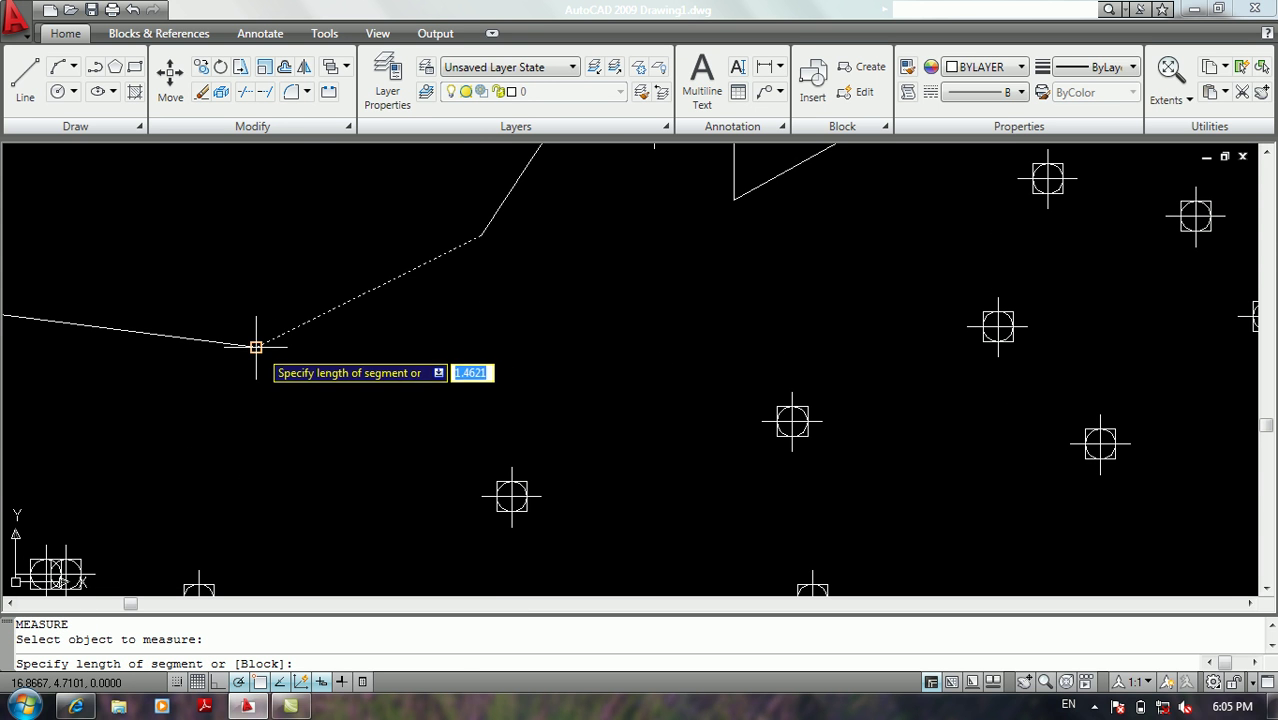
{"action": "left_click", "coordinate": [257, 346]}
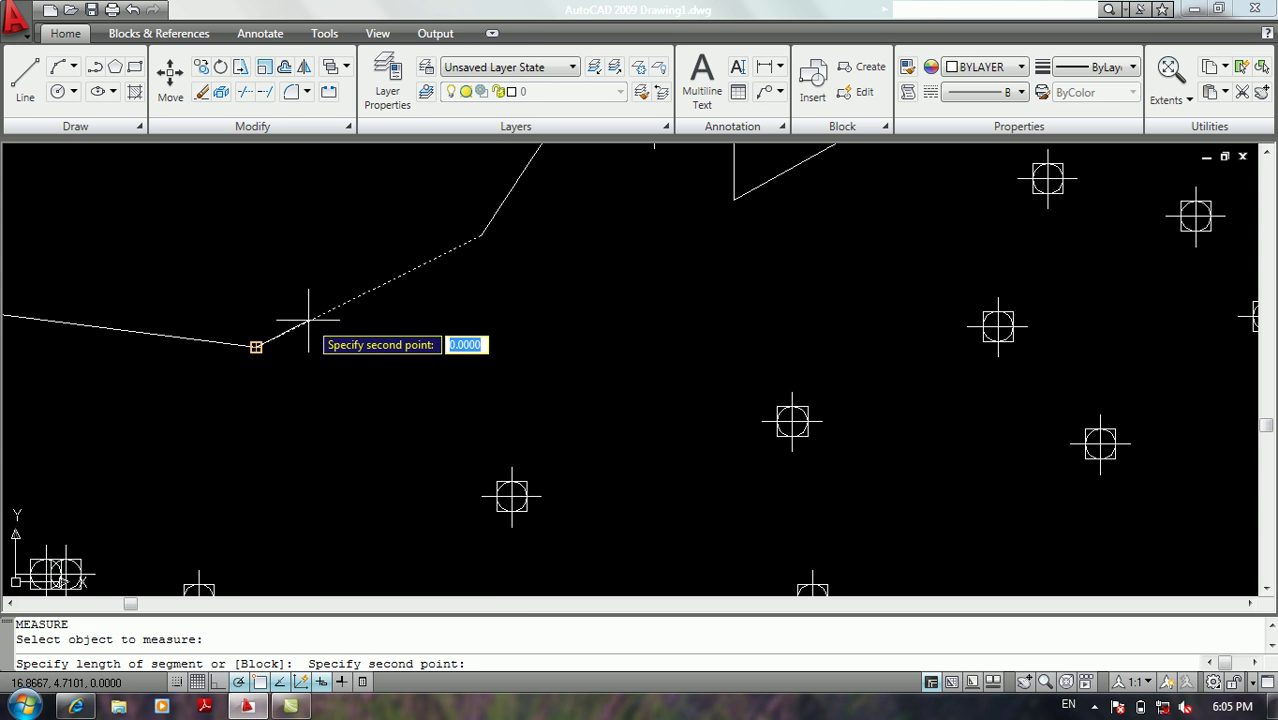
{"action": "left_click", "coordinate": [368, 291]}
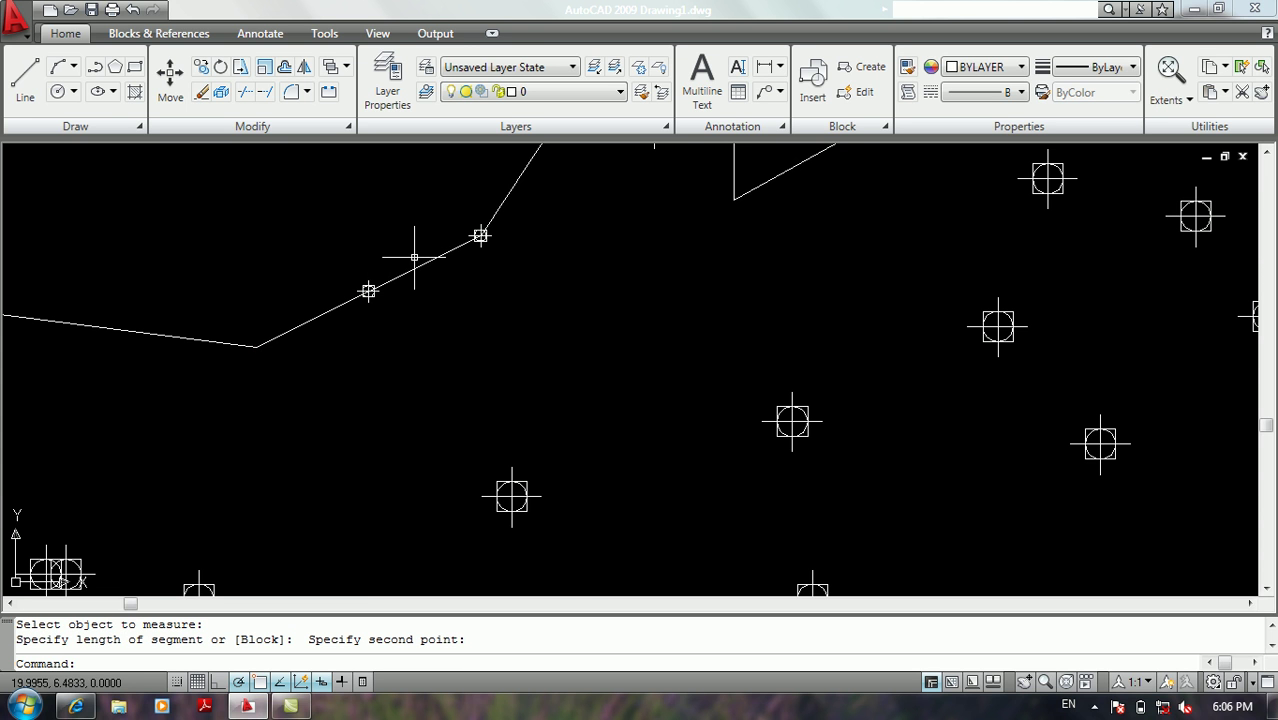
Examine the measured points on the polygon's edge and the division points around the circle
{"action": "scroll", "coordinate": [410, 250], "scroll_direction": "down", "scroll_amount": 6}
{"action": "mouse_move", "coordinate": [388, 248]}
{"action": "middle_mouse_down"}
{"action": "mouse_move", "coordinate": [707, 336]}
{"action": "mouse_move", "coordinate": [400, 346]}
{"action": "middle_mouse_up"}
{"action": "scroll", "coordinate": [700, 337], "scroll_direction": "down", "scroll_amount": 3}
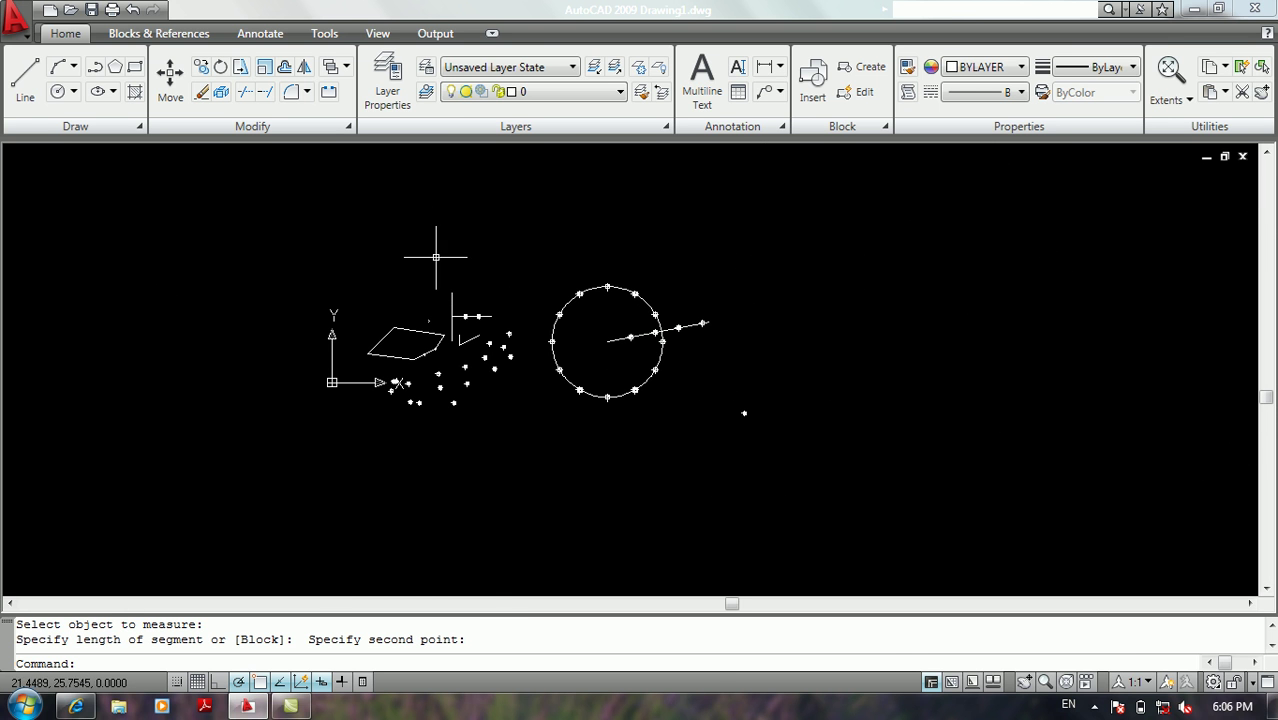
{"action": "scroll", "coordinate": [409, 326], "scroll_direction": "up", "scroll_amount": 6}
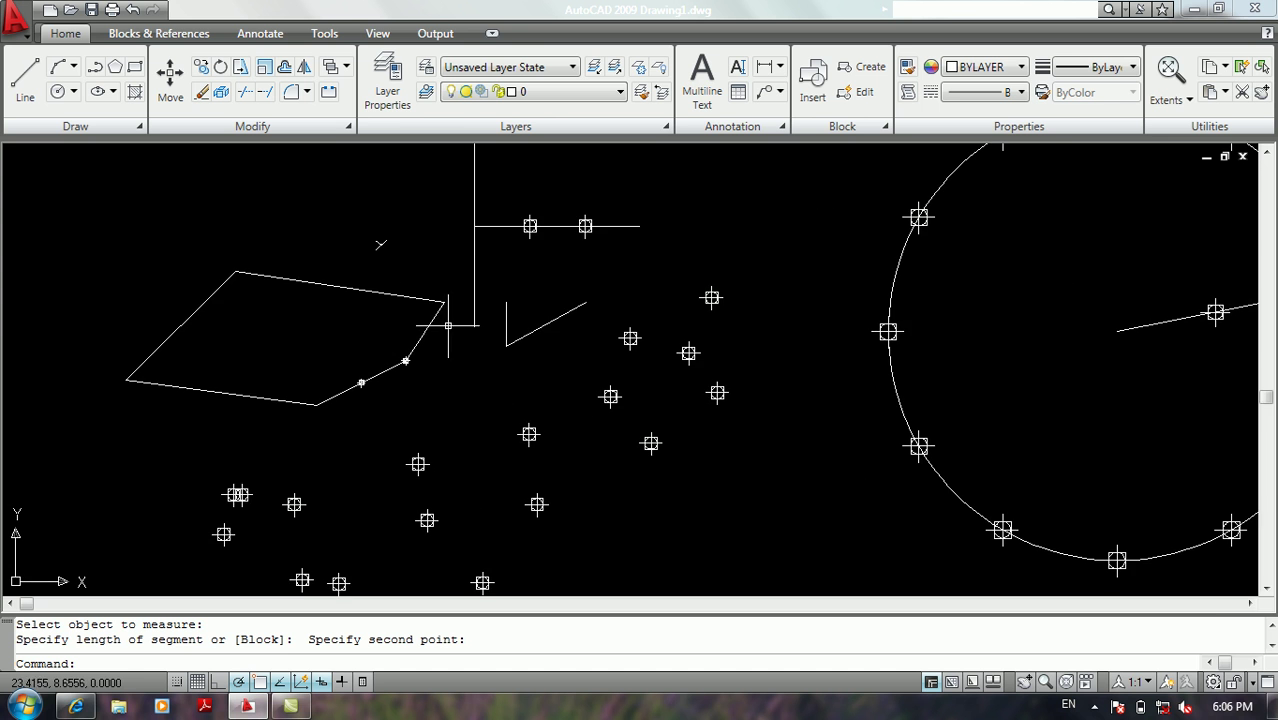
{"action": "scroll", "coordinate": [658, 306], "scroll_direction": "down", "scroll_amount": 2}
{"action": "scroll", "coordinate": [640, 346], "scroll_direction": "up", "scroll_amount": 3}
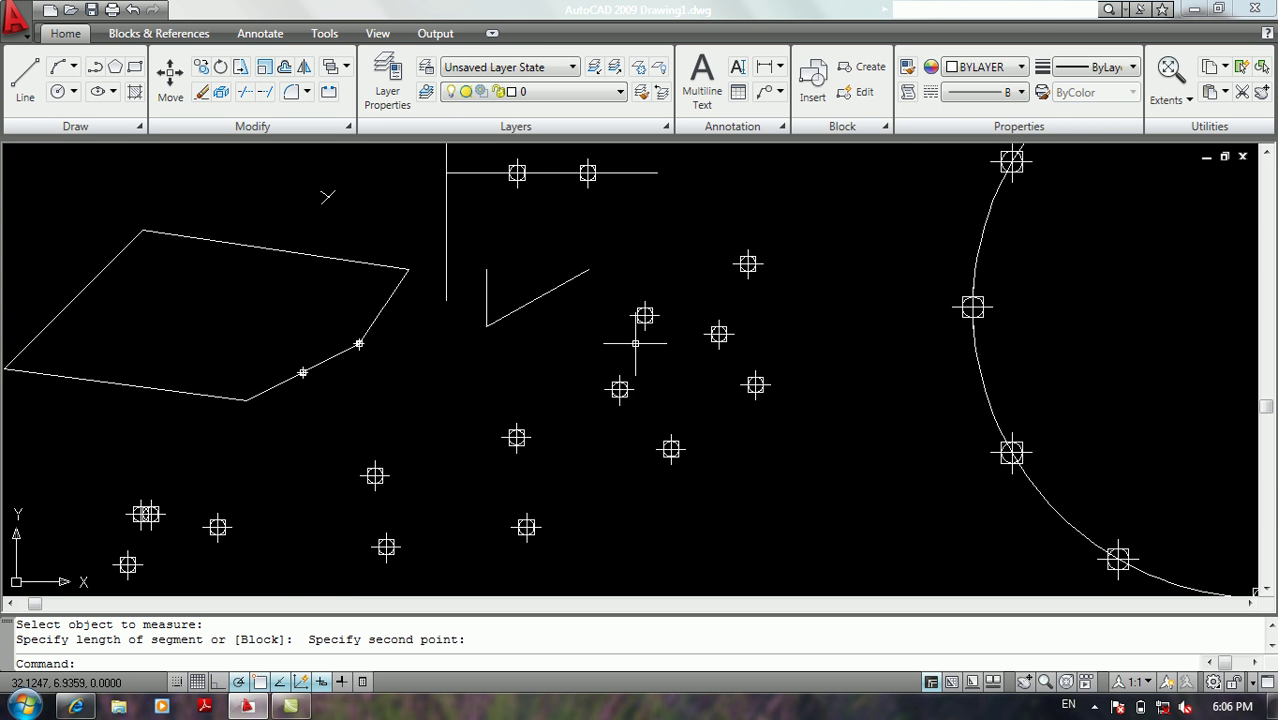
{"action": "scroll", "coordinate": [642, 344], "scroll_direction": "down", "scroll_amount": 2}
{"action": "mouse_move", "coordinate": [688, 334]}
{"action": "middle_mouse_down"}
{"action": "mouse_move", "coordinate": [505, 350]}
{"action": "mouse_move", "coordinate": [226, 401]}
{"action": "middle_mouse_up"}
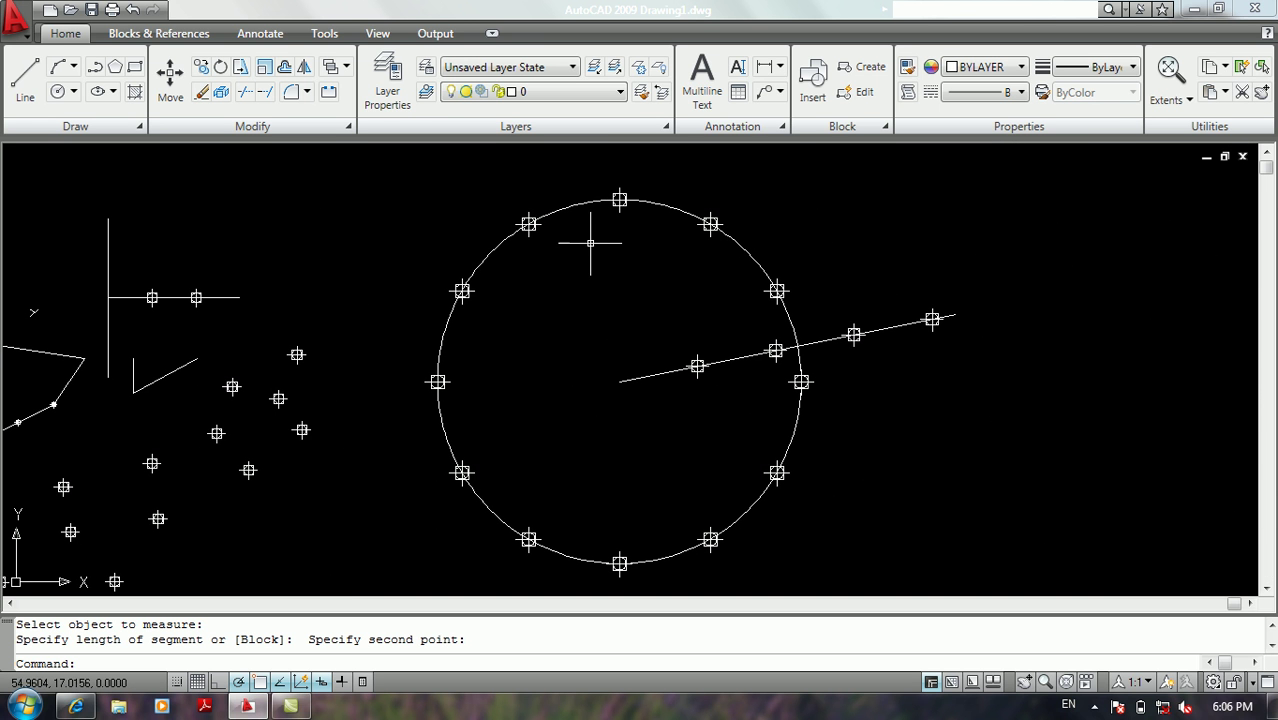
Delete the sloping line that crosses the circle together with the measured points along it
{"action": "left_click", "coordinate": [784, 333]}
{"action": "left_click", "coordinate": [673, 382]}
{"action": "key", "text": "Delete"}
{"action": "left_click", "coordinate": [984, 274]}
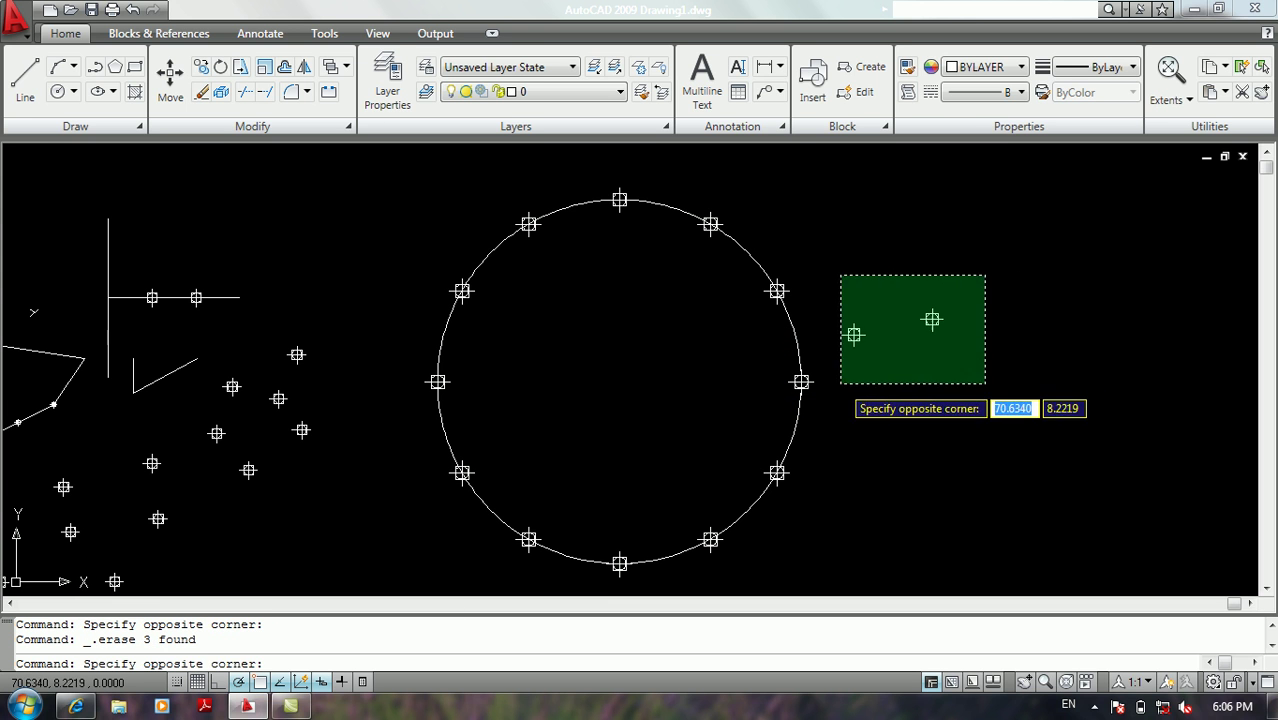
{"action": "left_click", "coordinate": [822, 378]}
{"action": "key", "text": "Delete"}
Draw a line from the circle's center to a free spot inside the circle near its upper-right division point
{"action": "type", "text": "l"}
{"action": "key", "text": "Return"}
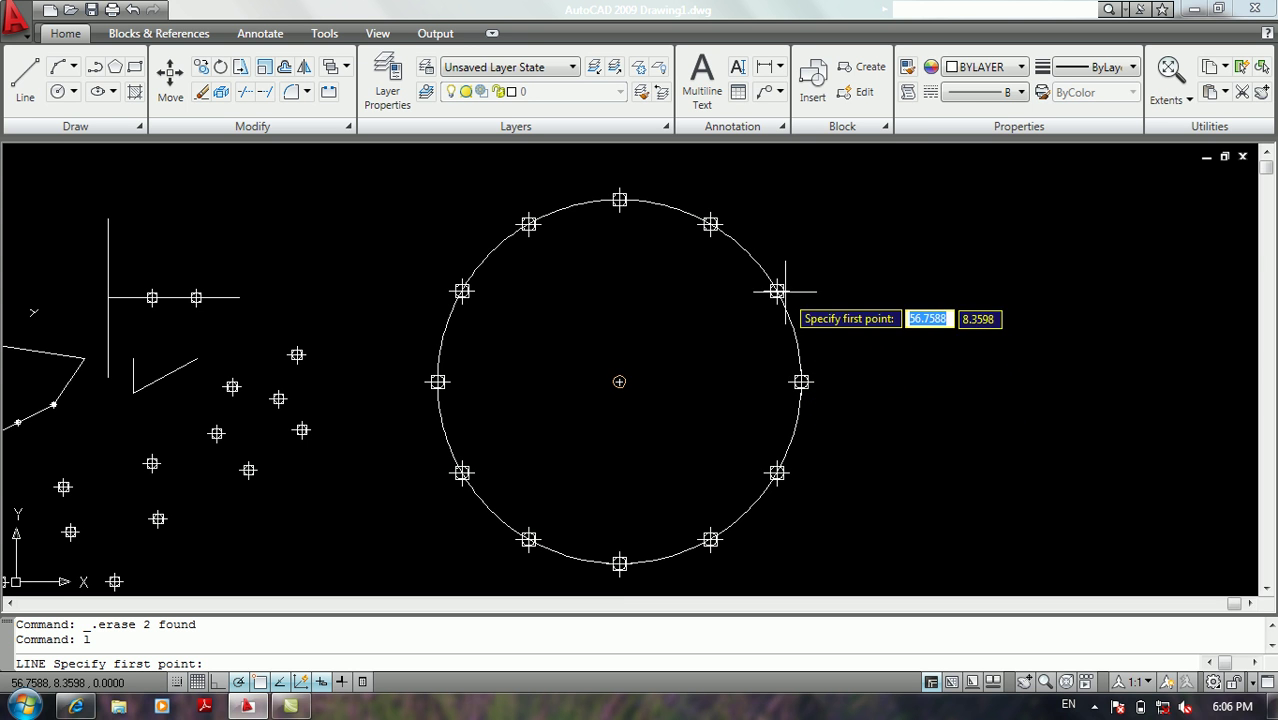
{"action": "scroll", "coordinate": [778, 290], "scroll_direction": "up", "scroll_amount": 8}
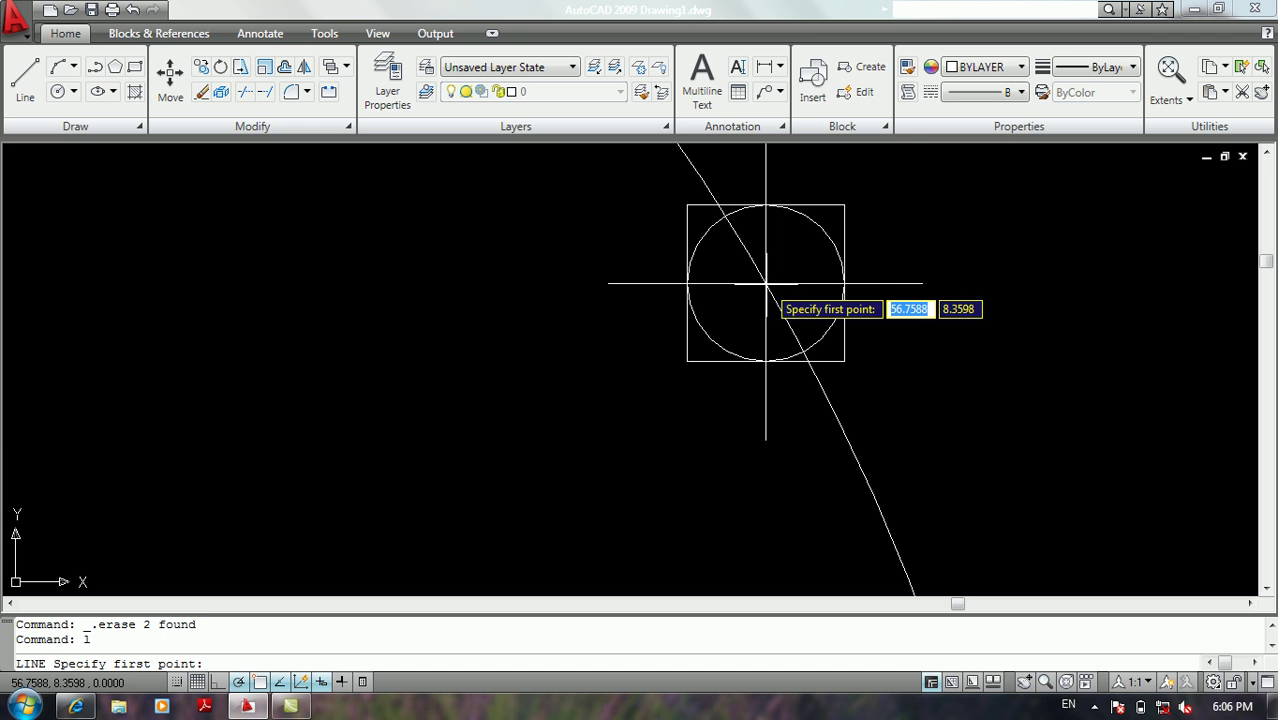
{"action": "left_click", "coordinate": [765, 284]}
{"action": "left_click", "coordinate": [265, 285]}
{"action": "key", "text": "Return"}
{"action": "key", "text": "Return"}
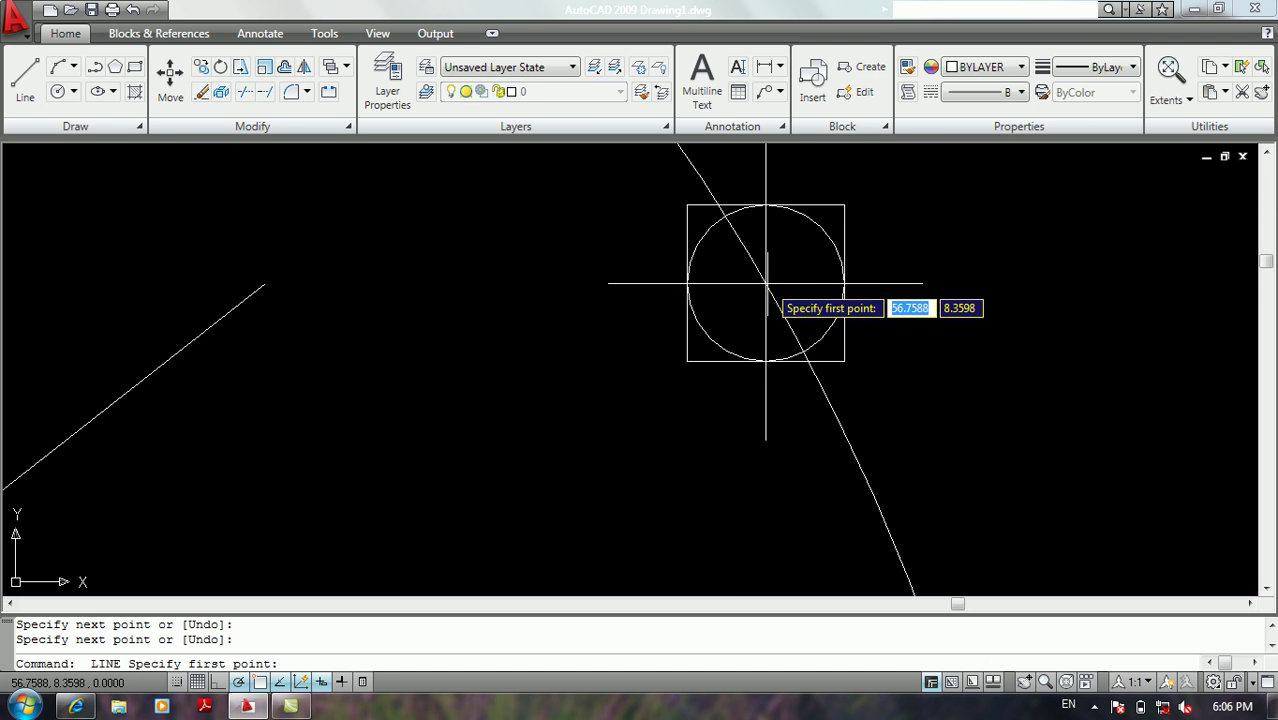
{"action": "scroll", "coordinate": [767, 284], "scroll_direction": "down", "scroll_amount": 8}
{"action": "scroll", "coordinate": [766, 282], "scroll_direction": "down", "scroll_amount": 1}
{"action": "scroll", "coordinate": [765, 280], "scroll_direction": "up", "scroll_amount": 3}
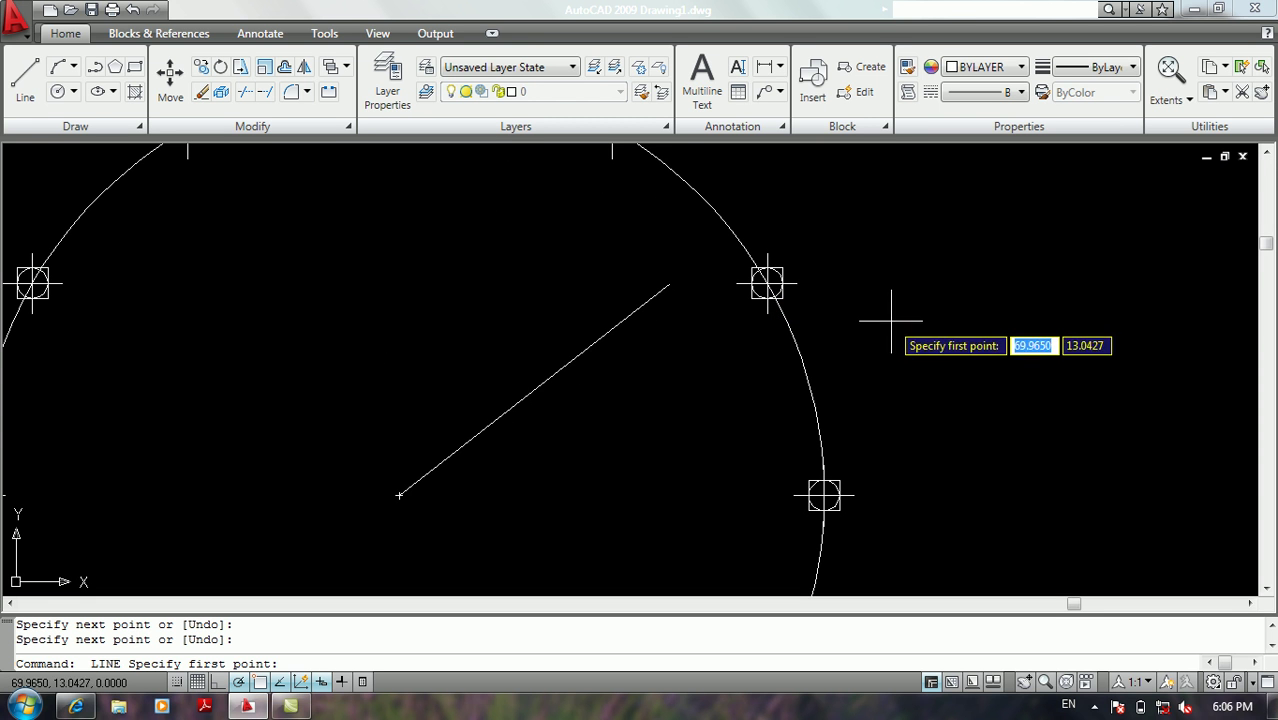
{"action": "scroll", "coordinate": [676, 414], "scroll_direction": "down", "scroll_amount": 4}
{"action": "middle_click_drag", "start_coordinate": [599, 394], "coordinate": [979, 386]}
{"action": "scroll", "coordinate": [660, 482], "scroll_direction": "up", "scroll_amount": 6}
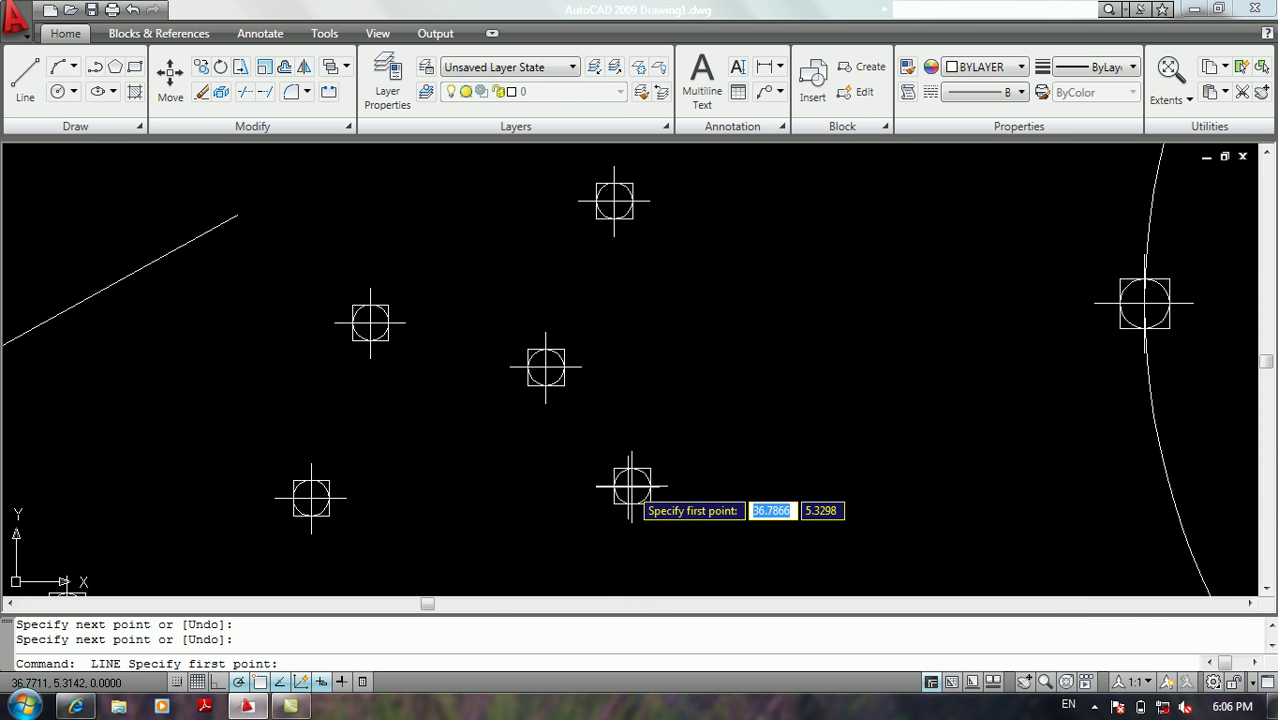
{"action": "left_click", "coordinate": [631, 486]}
{"action": "key", "text": "Escape"}
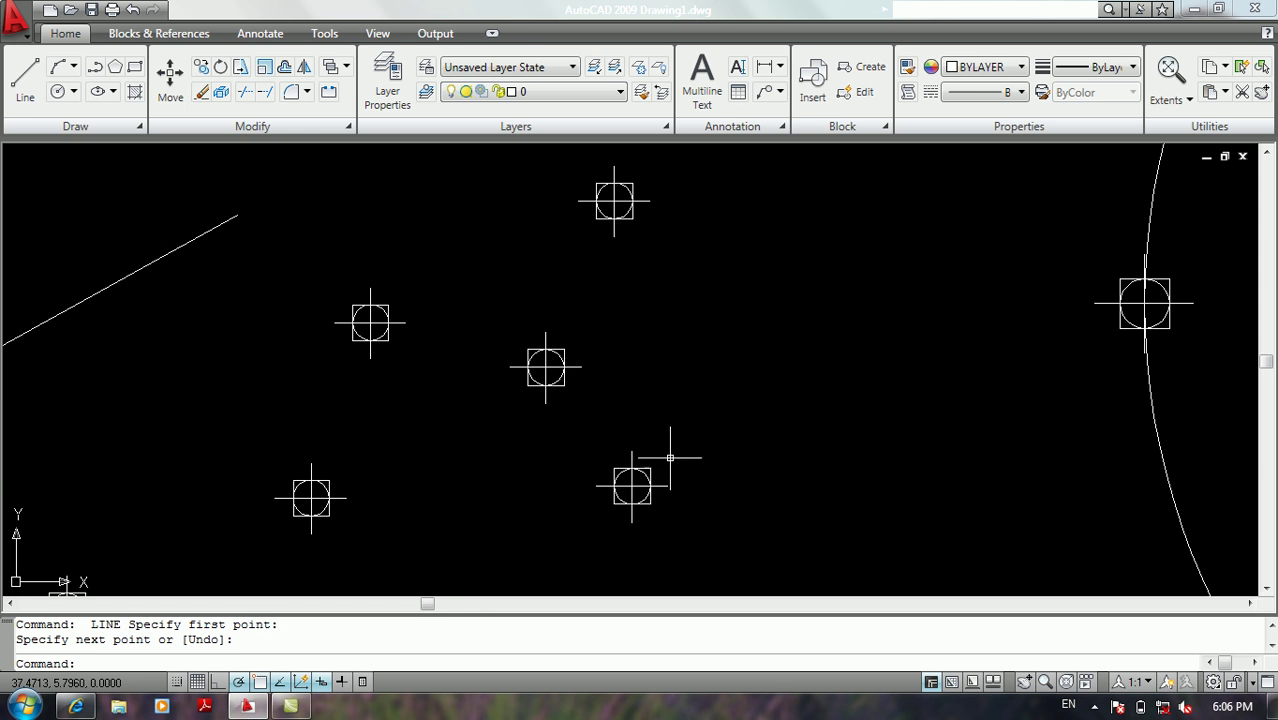
Draw a short line up and to the right from the middle of the rightmost lower point symbol, placed without Node snap
{"action": "scroll", "coordinate": [661, 469], "scroll_direction": "up", "scroll_amount": 6}
{"action": "middle_click_drag", "start_coordinate": [556, 506], "coordinate": [570, 429]}
{"action": "key", "text": "space"}
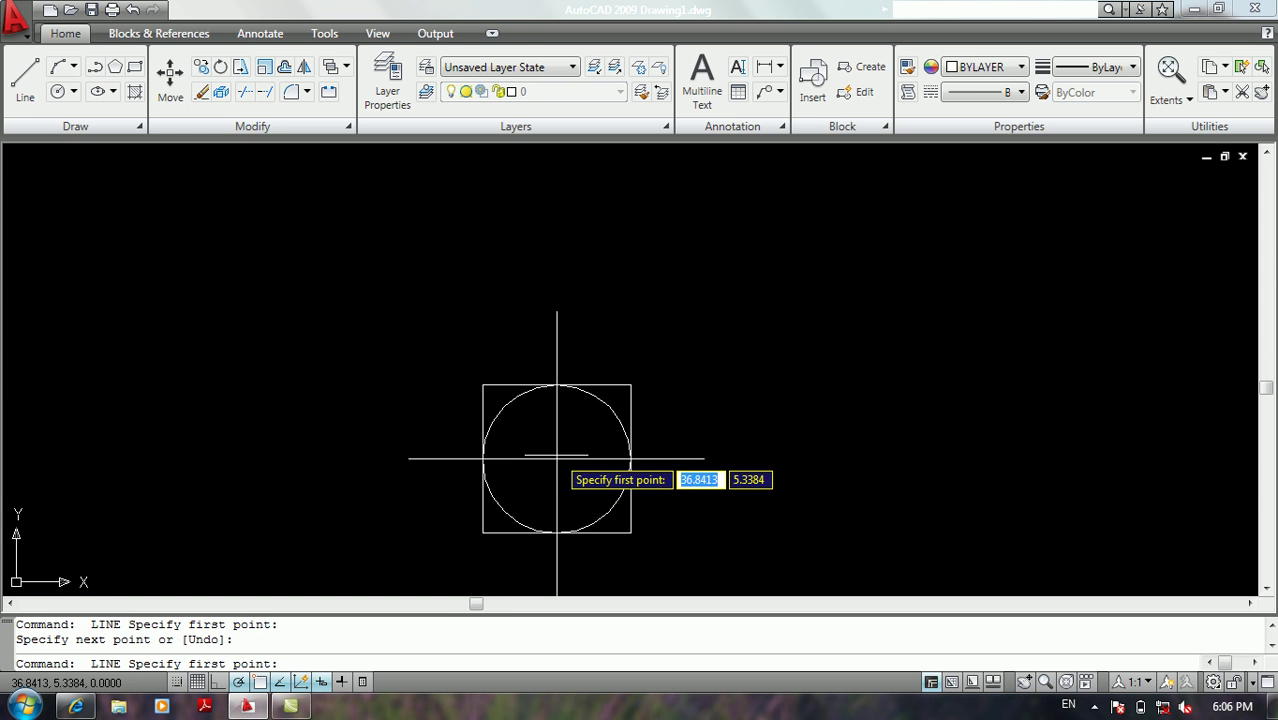
{"action": "left_click", "coordinate": [557, 456]}
{"action": "left_click", "coordinate": [773, 337]}
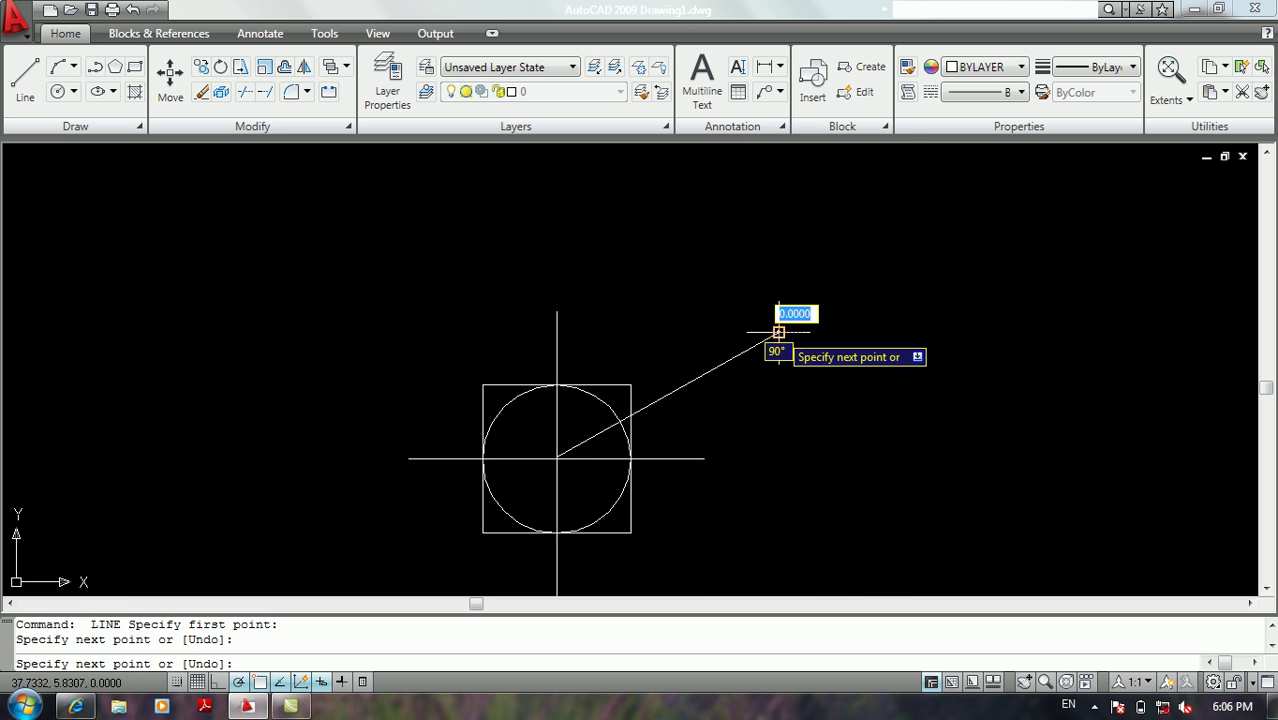
{"action": "key", "text": "Return"}
{"action": "scroll", "coordinate": [560, 461], "scroll_direction": "up", "scroll_amount": 5}
{"action": "scroll", "coordinate": [560, 461], "scroll_direction": "up", "scroll_amount": 4}
Turn on the Node object snap in addition to Endpoint, Midpoint and Center
{"action": "scroll", "coordinate": [555, 450], "scroll_direction": "down", "scroll_amount": 10}
{"action": "middle_click_drag", "start_coordinate": [448, 457], "coordinate": [590, 377]}
{"action": "type", "text": "os"}
{"action": "key", "text": "Return"}
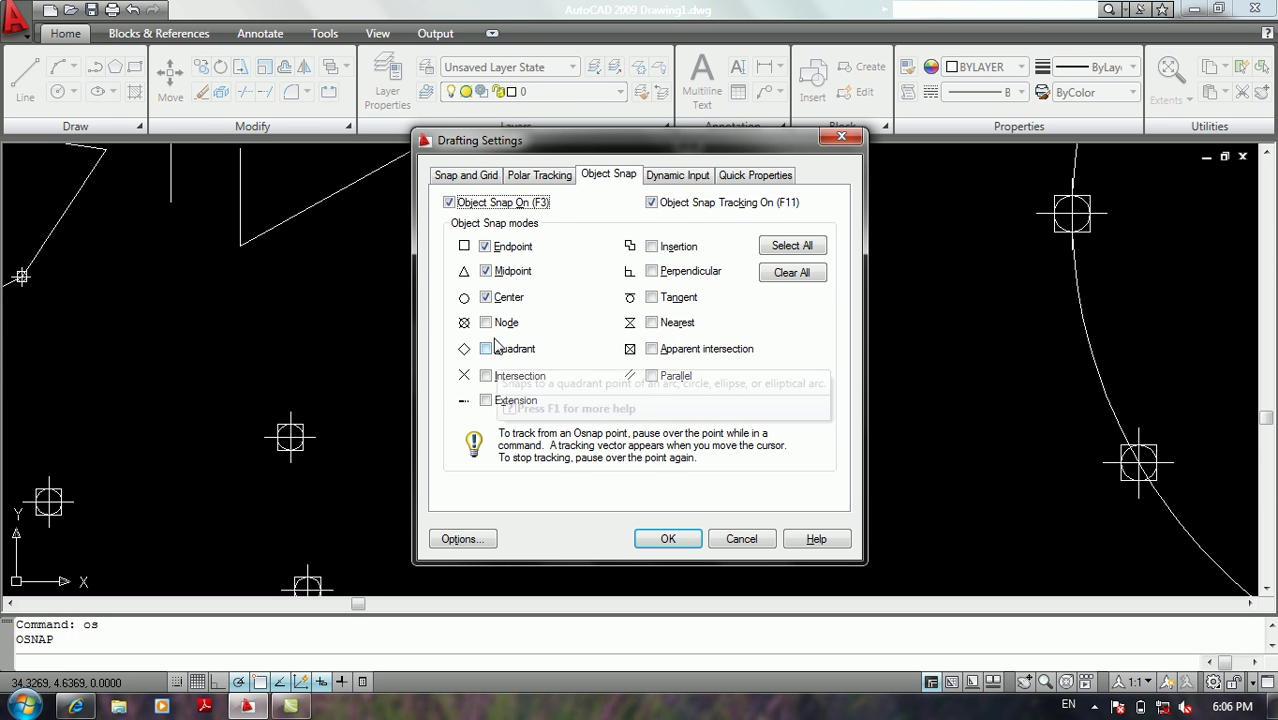
{"action": "left_click", "coordinate": [487, 323]}
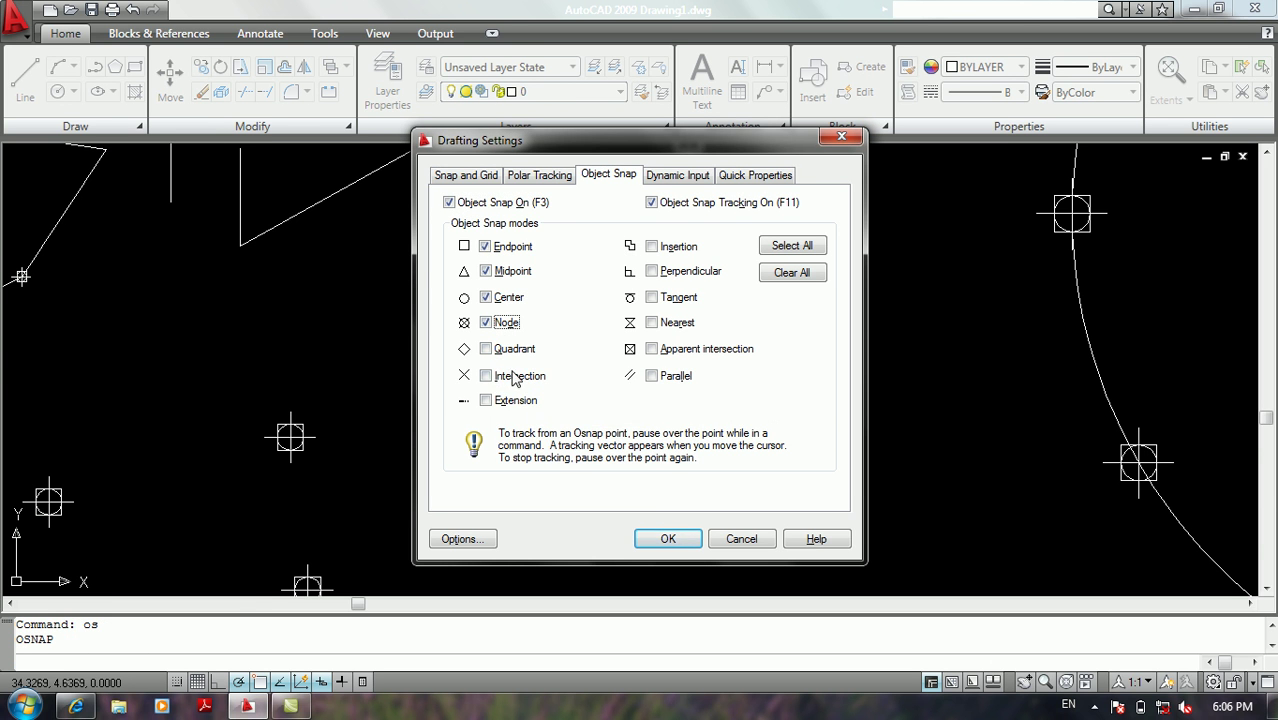
{"action": "left_click", "coordinate": [668, 539]}
Draw a closed five-sided outline with Line, snapping each corner to the node of one of five scattered points
{"action": "middle_click_drag", "start_coordinate": [556, 454], "coordinate": [585, 431]}
{"action": "type", "text": "l"}
{"action": "key", "text": "Return"}
{"action": "left_click", "coordinate": [588, 433]}
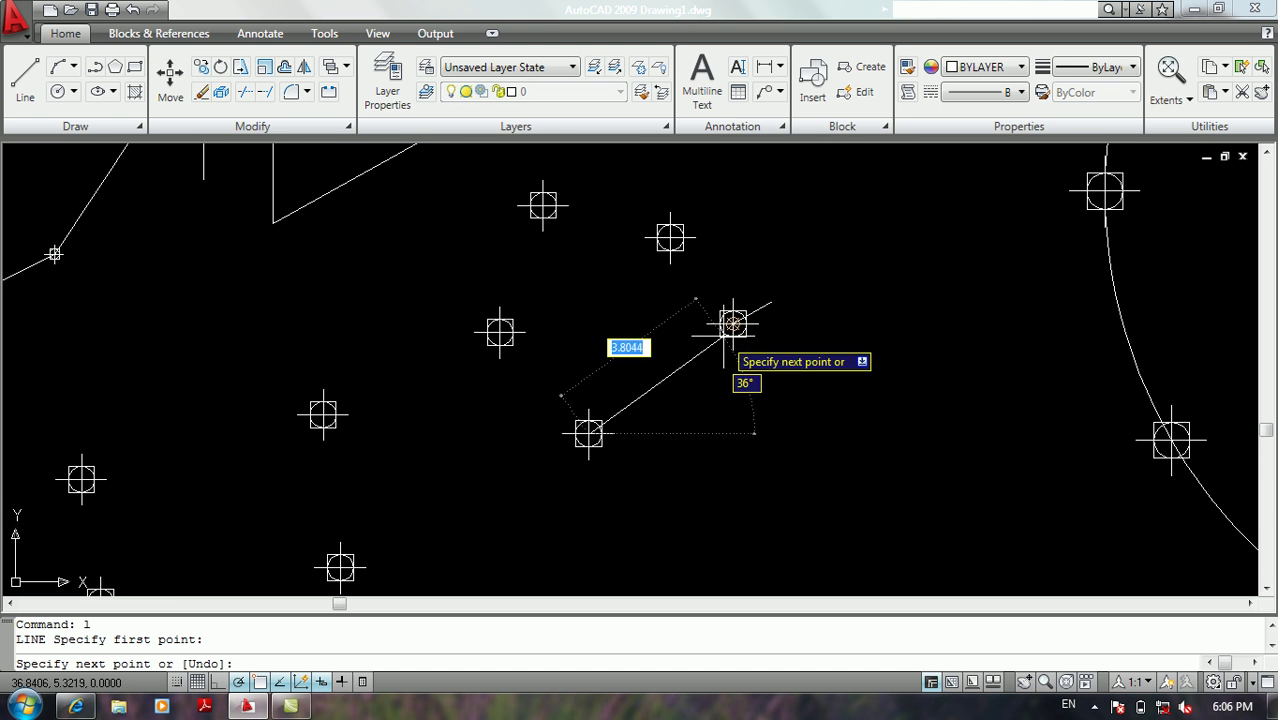
{"action": "left_click", "coordinate": [670, 237]}
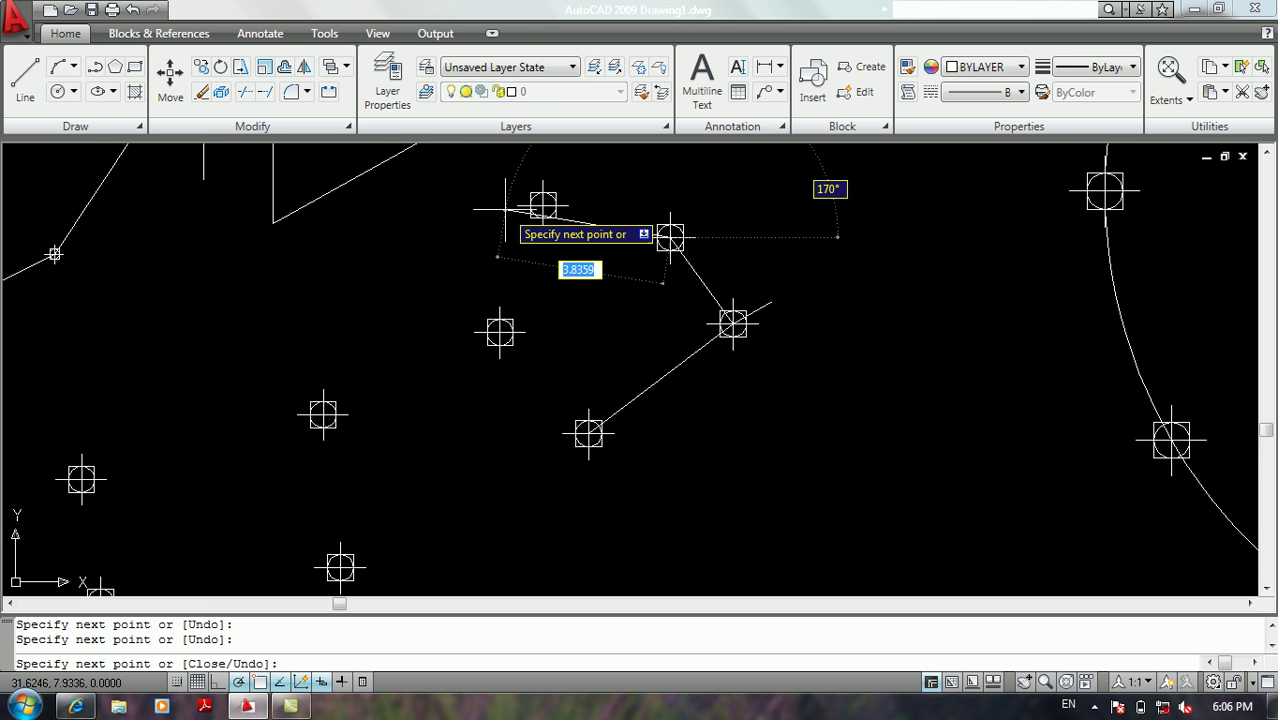
{"action": "left_click", "coordinate": [543, 205]}
{"action": "left_click", "coordinate": [500, 332]}
{"action": "left_click", "coordinate": [588, 433]}
{"action": "key", "text": "Return"}
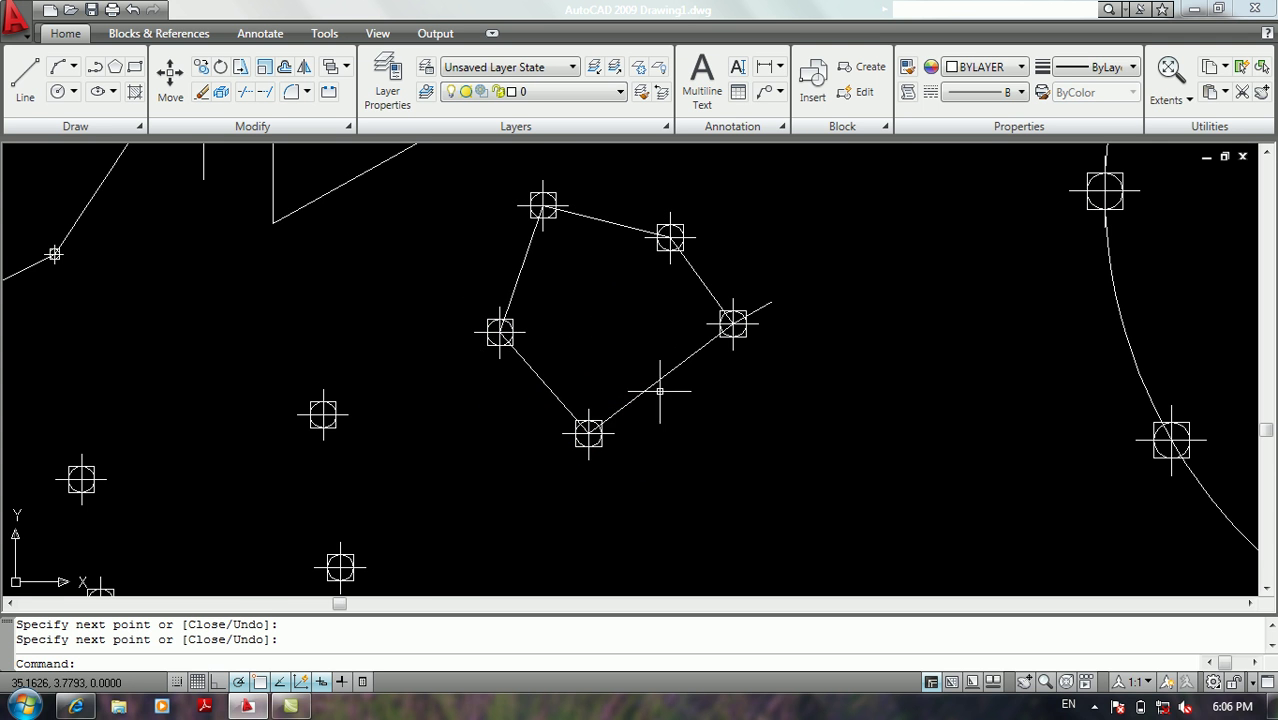
{"action": "scroll", "coordinate": [813, 322], "scroll_direction": "down", "scroll_amount": 4}
{"action": "middle_click_drag", "start_coordinate": [815, 328], "coordinate": [466, 390]}
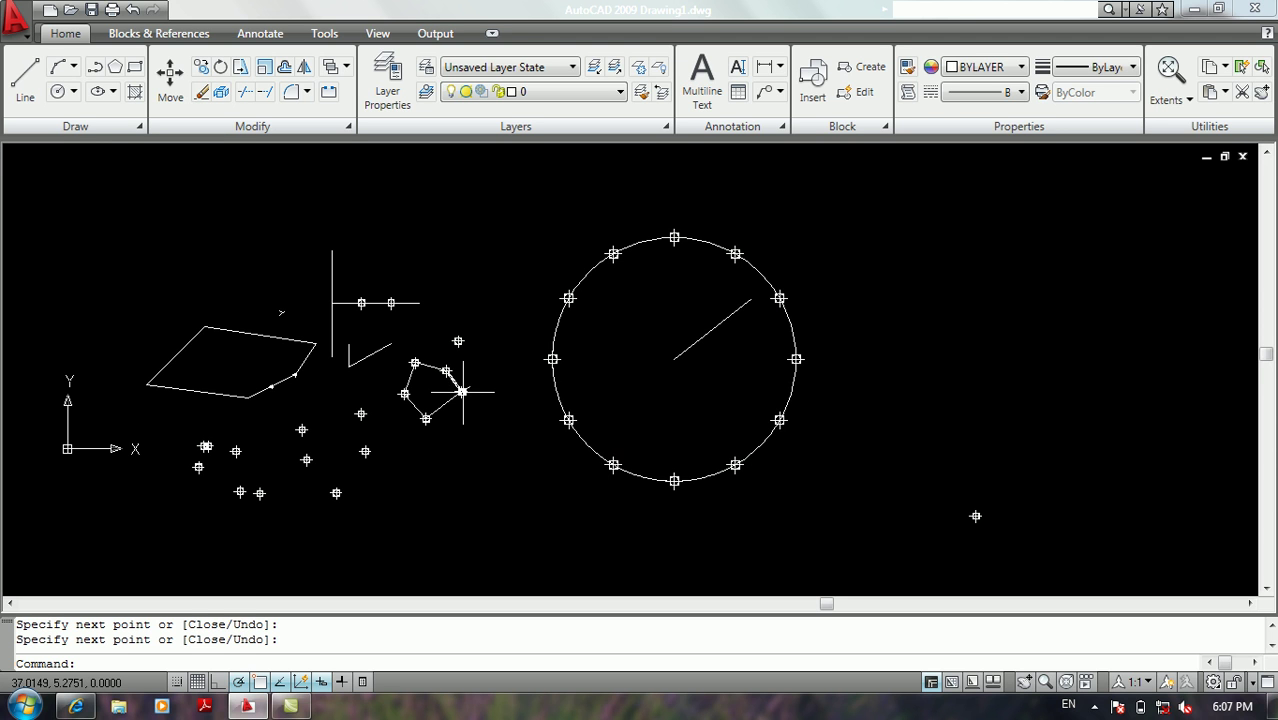
{"action": "scroll", "coordinate": [462, 391], "scroll_direction": "down", "scroll_amount": 2}
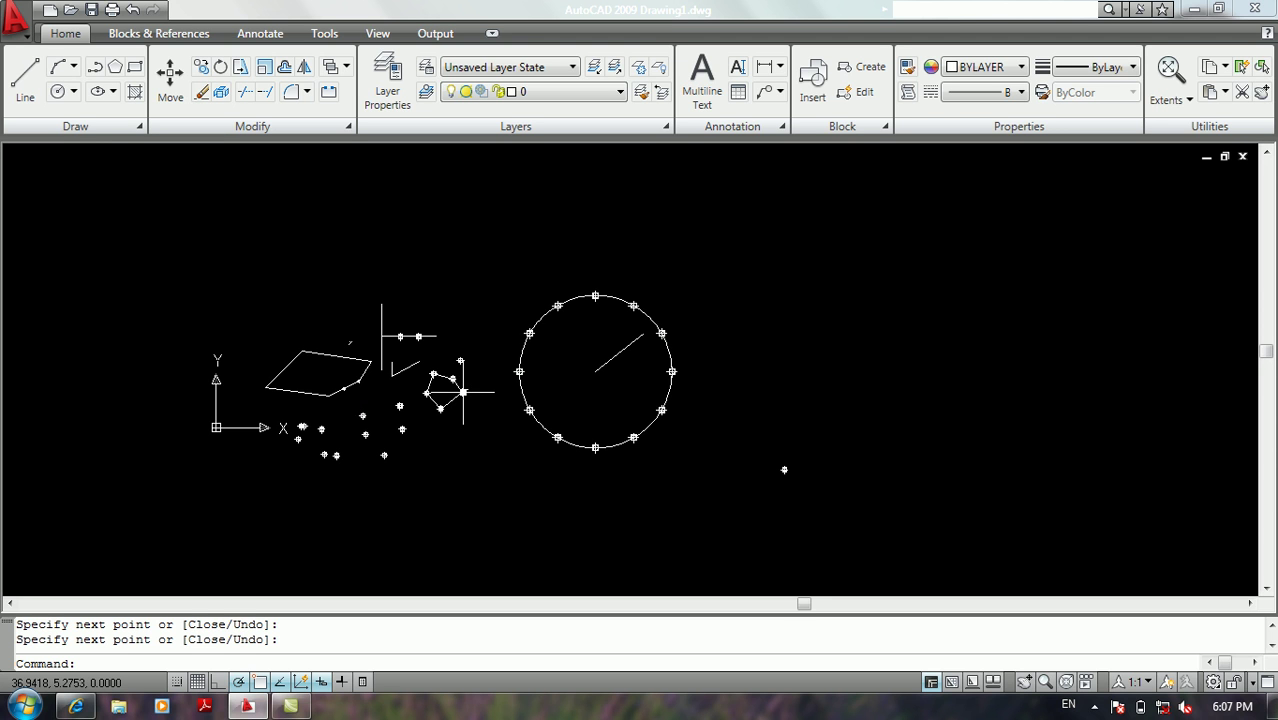
{"action": "scroll", "coordinate": [436, 398], "scroll_direction": "up", "scroll_amount": 3}
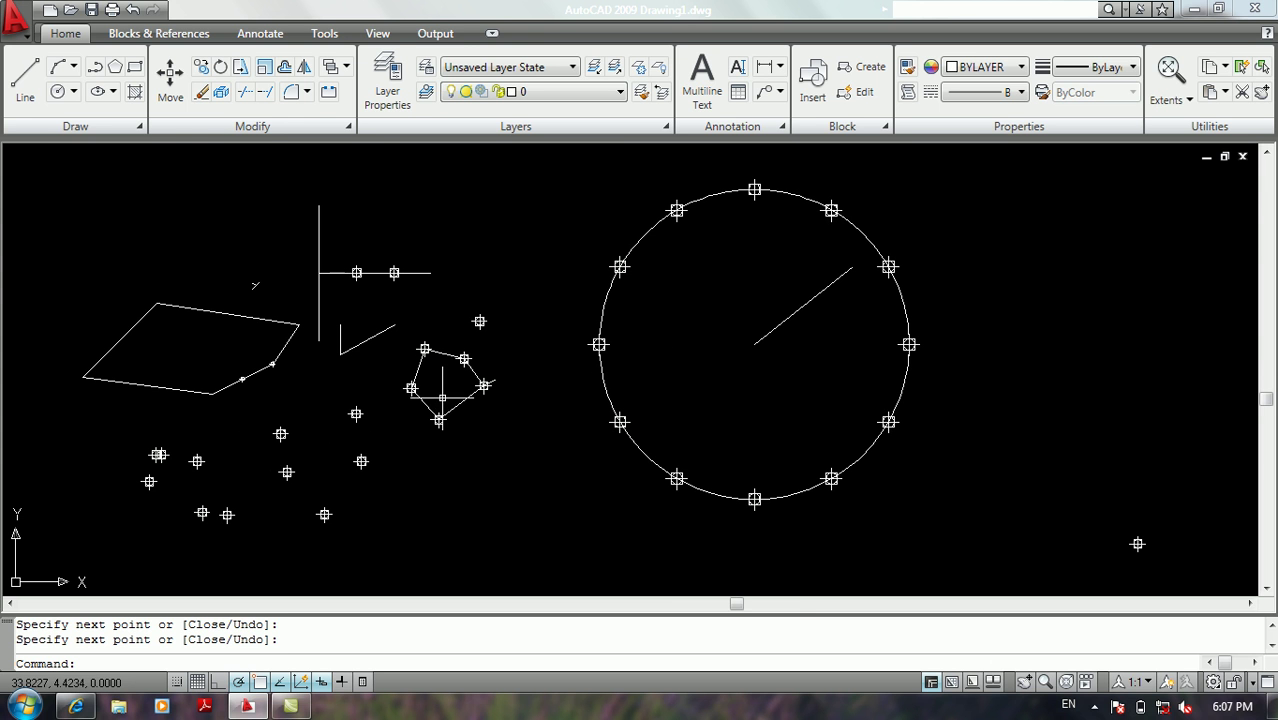
Set the point style to the plain single dot
{"action": "left_click", "coordinate": [15, 18]}
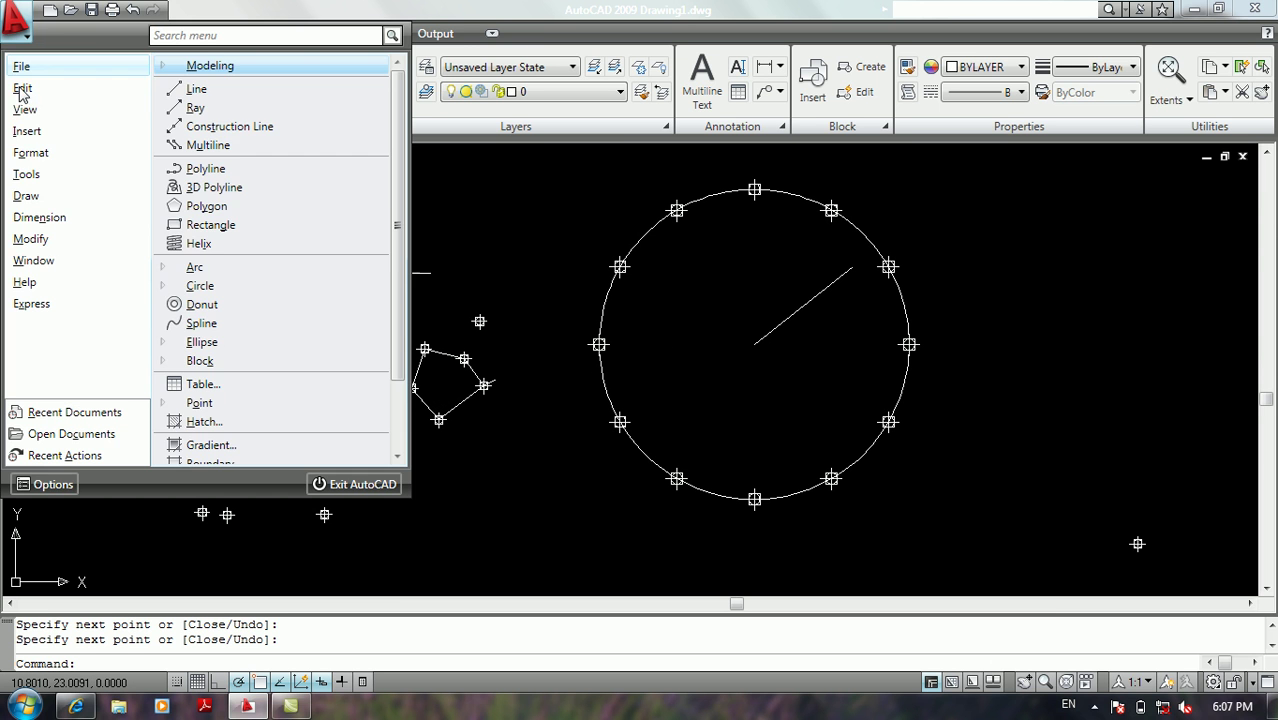
{"action": "mouse_move", "coordinate": [45, 160]}
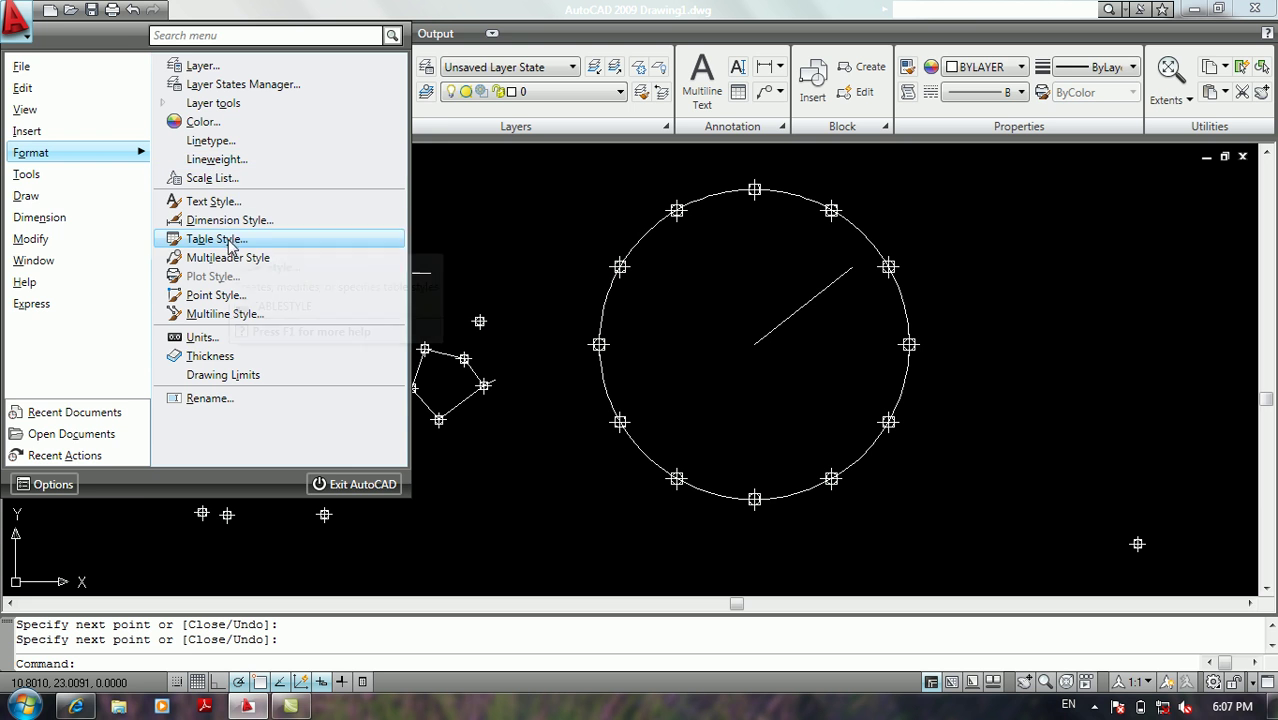
{"action": "left_click", "coordinate": [216, 295]}
{"action": "left_click", "coordinate": [545, 272]}
{"action": "left_click", "coordinate": [548, 238]}
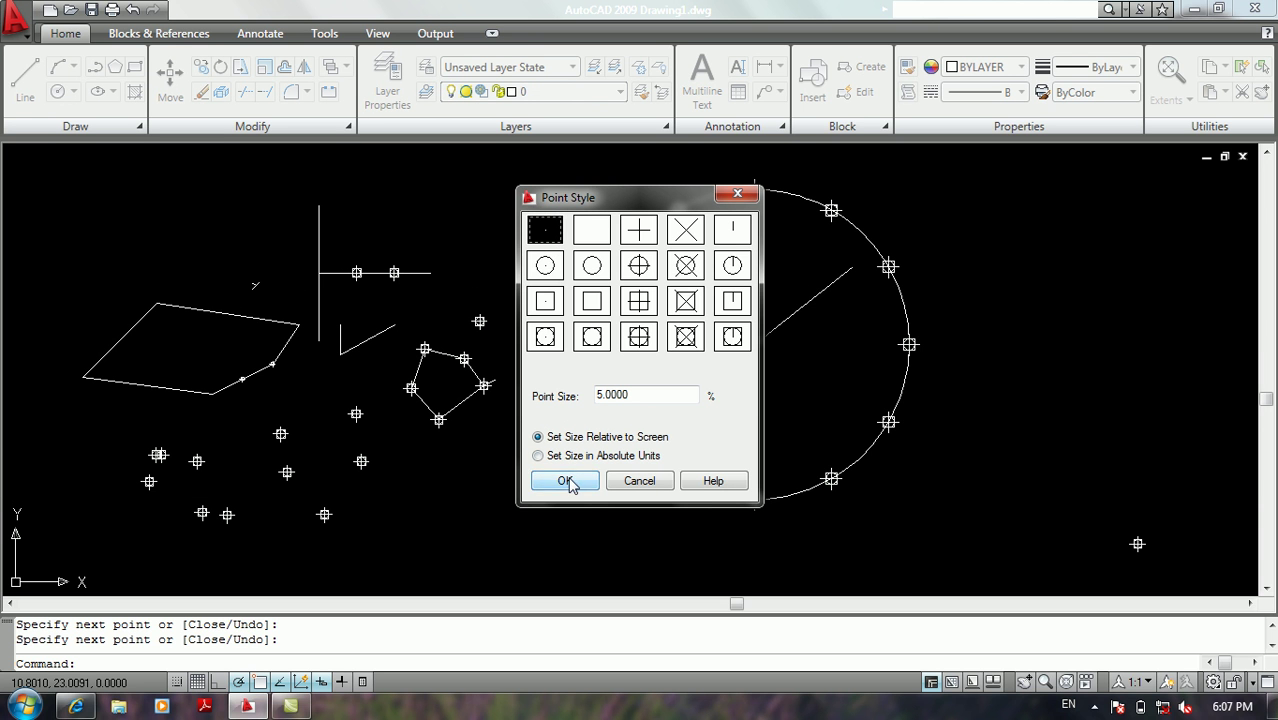
{"action": "left_click", "coordinate": [566, 481]}
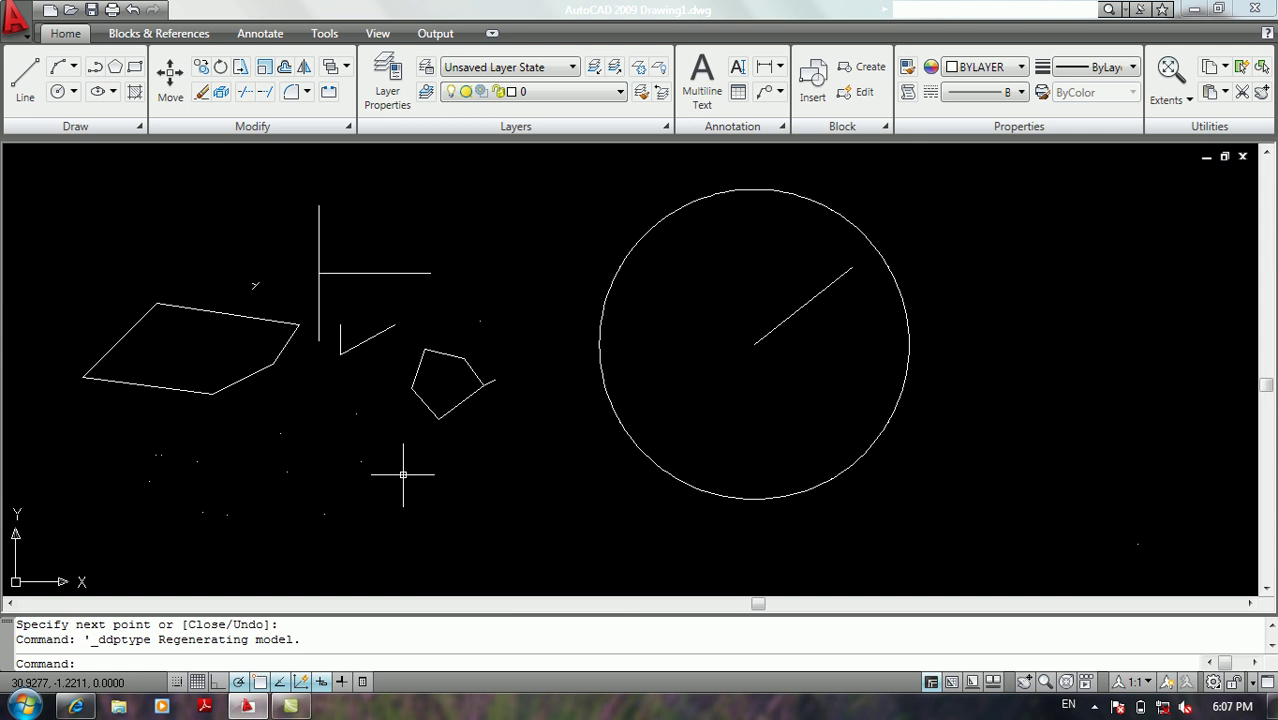
Place points along the vertical line with Measure, using a segment length of 6 from its upper end
{"action": "middle_click_drag", "start_coordinate": [391, 477], "coordinate": [428, 451]}
{"action": "type", "text": "me"}
{"action": "key", "text": "Return"}
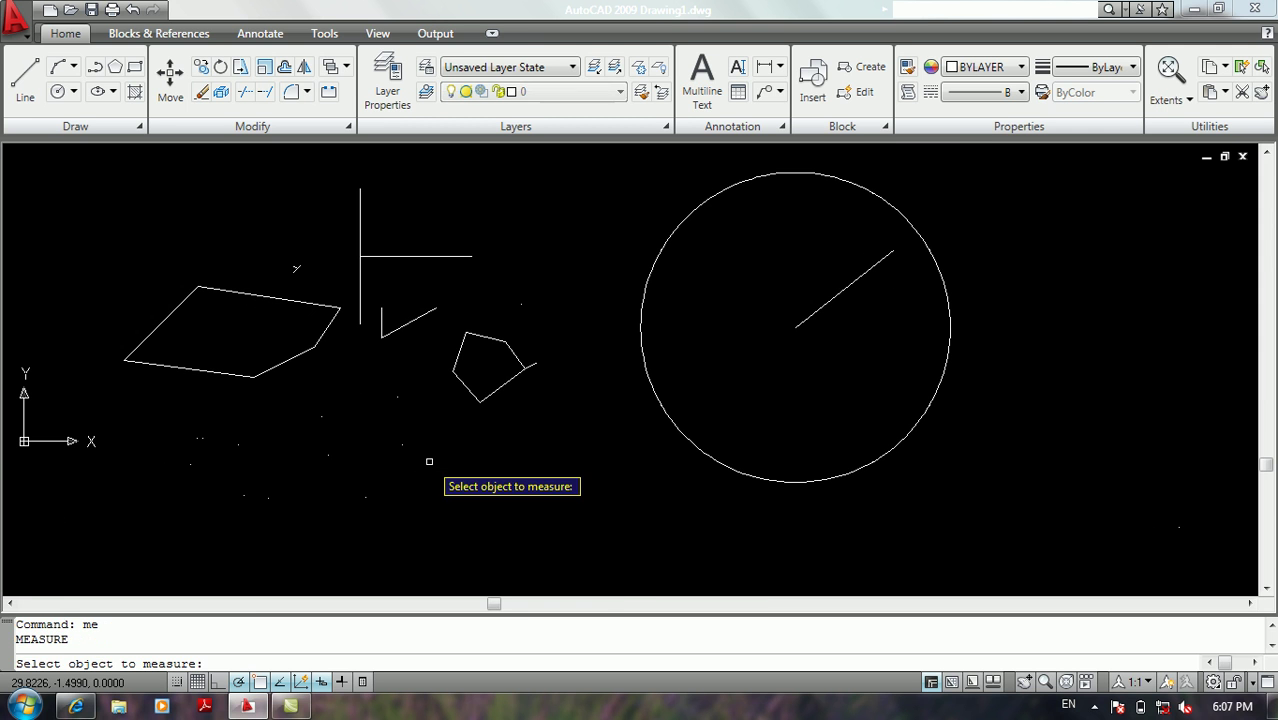
{"action": "scroll", "coordinate": [234, 368], "scroll_direction": "up", "scroll_amount": 1}
{"action": "middle_click_drag", "start_coordinate": [342, 330], "coordinate": [351, 494]}
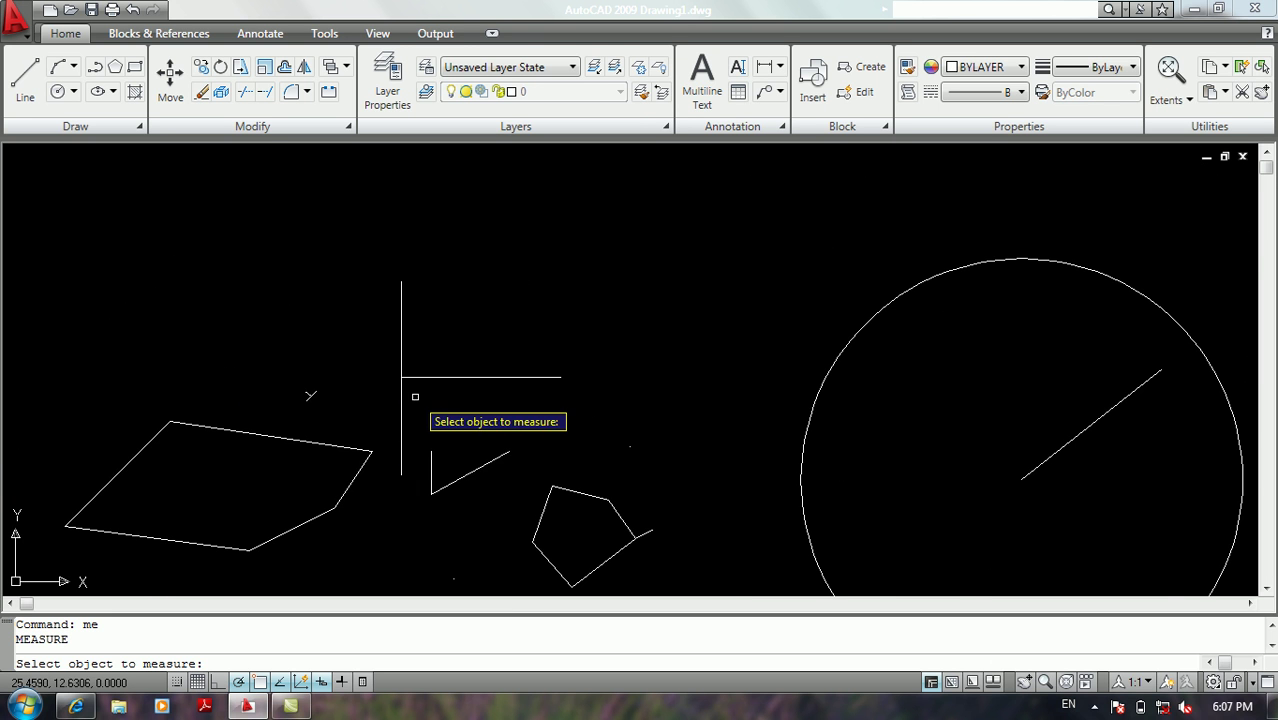
{"action": "scroll", "coordinate": [415, 393], "scroll_direction": "up", "scroll_amount": 1}
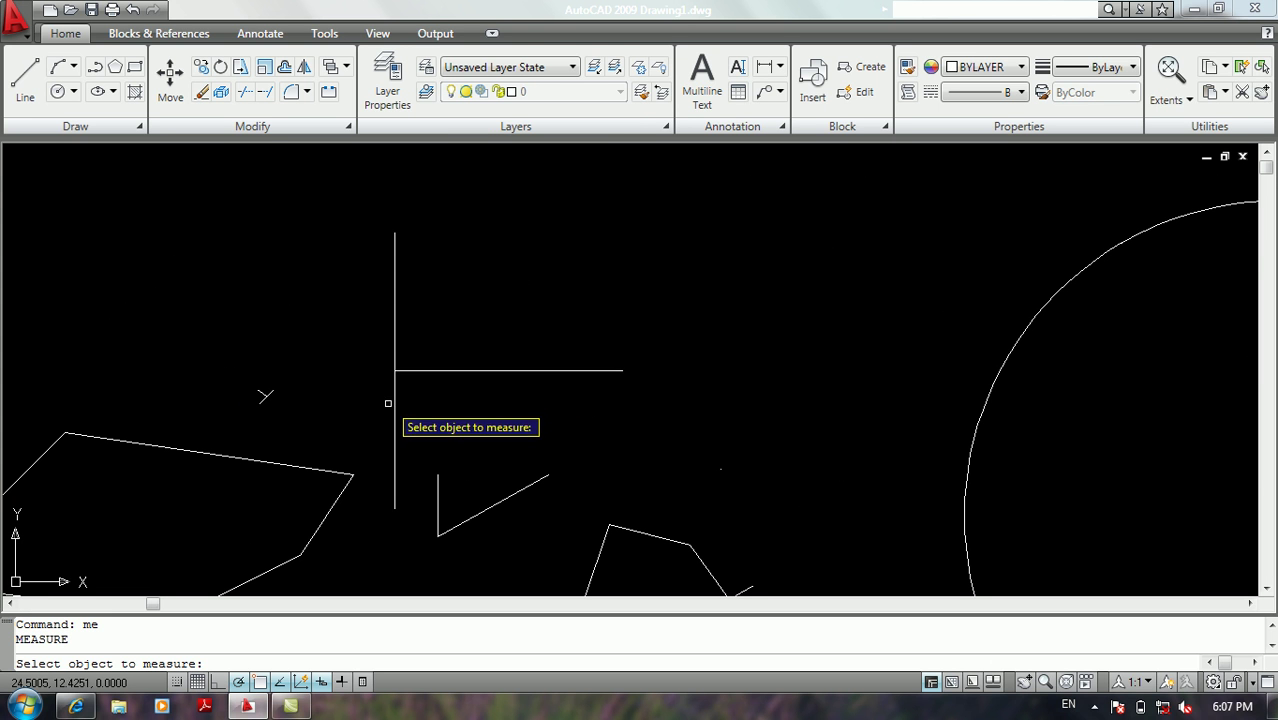
{"action": "left_click", "coordinate": [392, 333]}
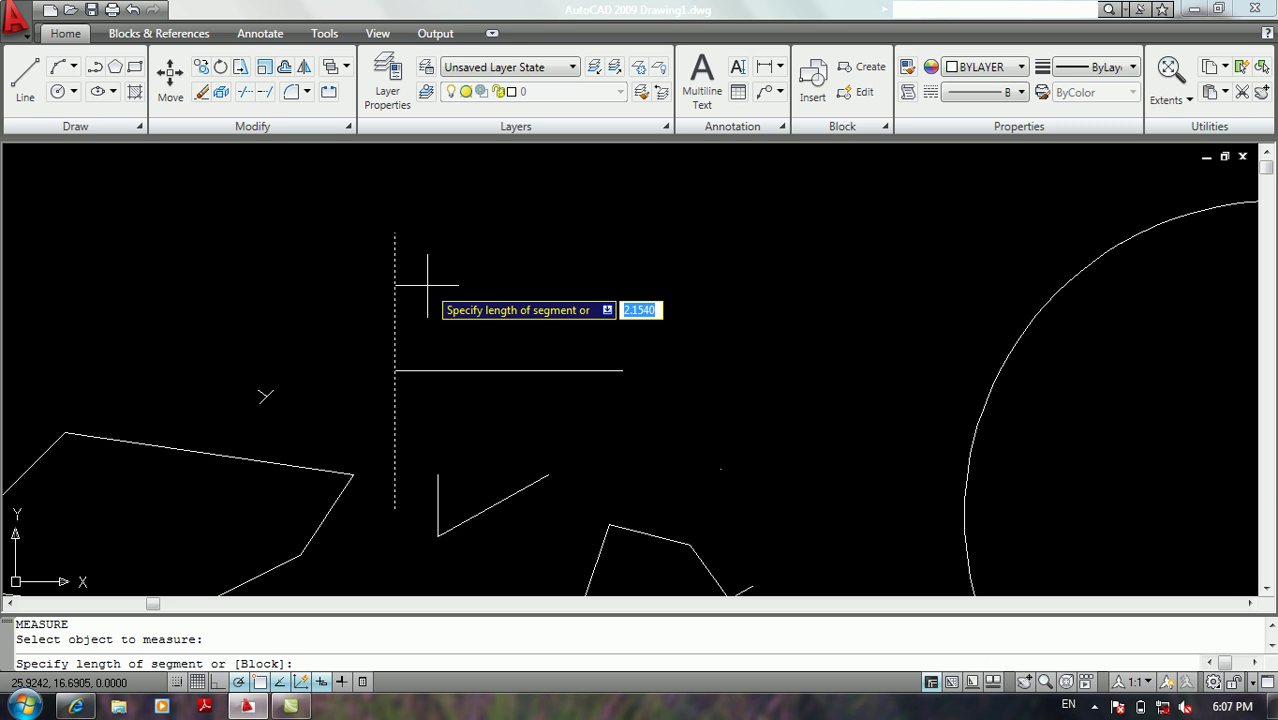
{"action": "type", "text": "6"}
{"action": "key", "text": "Return"}
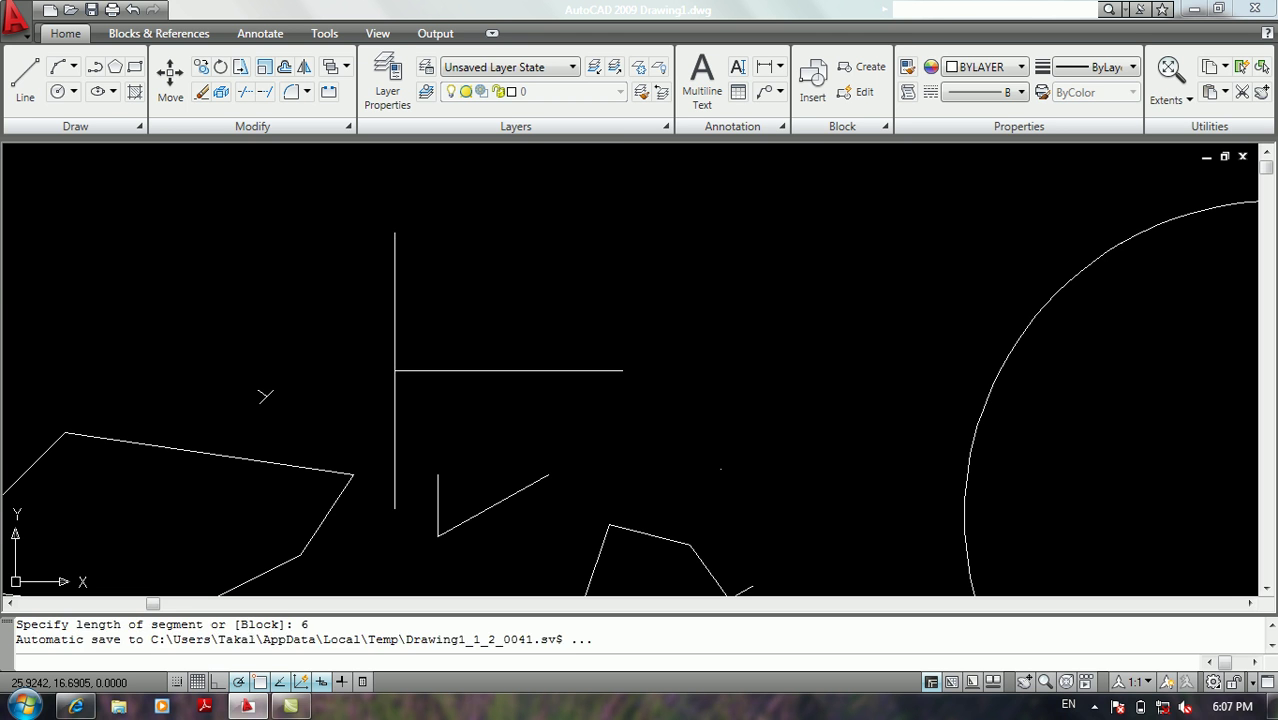
Set the point style to the circle with a cross through it
{"action": "left_click", "coordinate": [16, 20]}
{"action": "mouse_move", "coordinate": [76, 257]}
{"action": "mouse_move", "coordinate": [86, 203]}
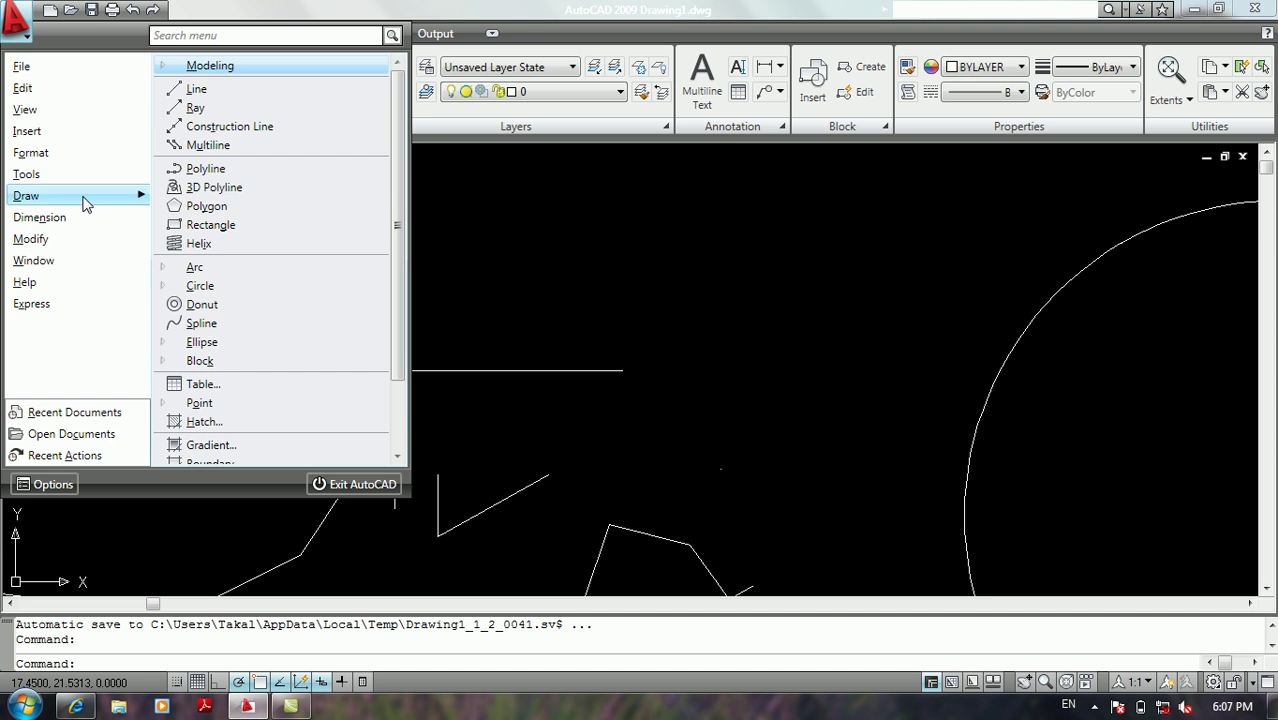
{"action": "mouse_move", "coordinate": [80, 174]}
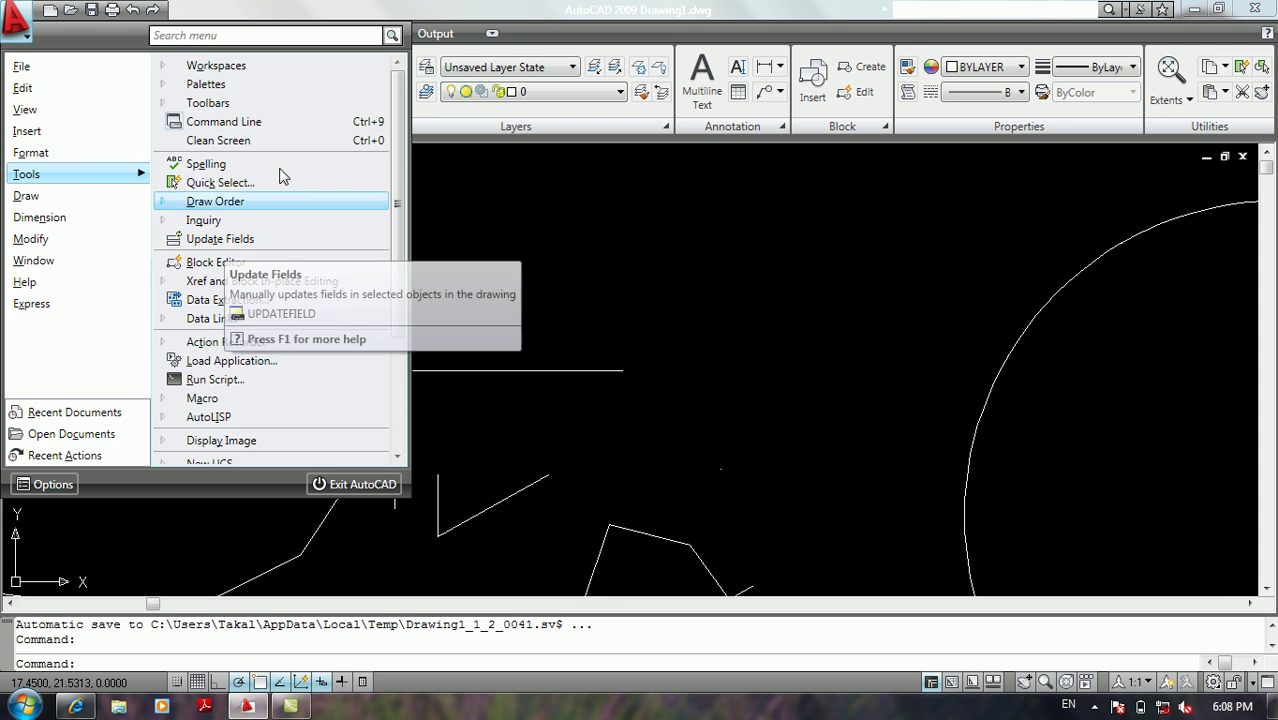
{"action": "mouse_move", "coordinate": [130, 152]}
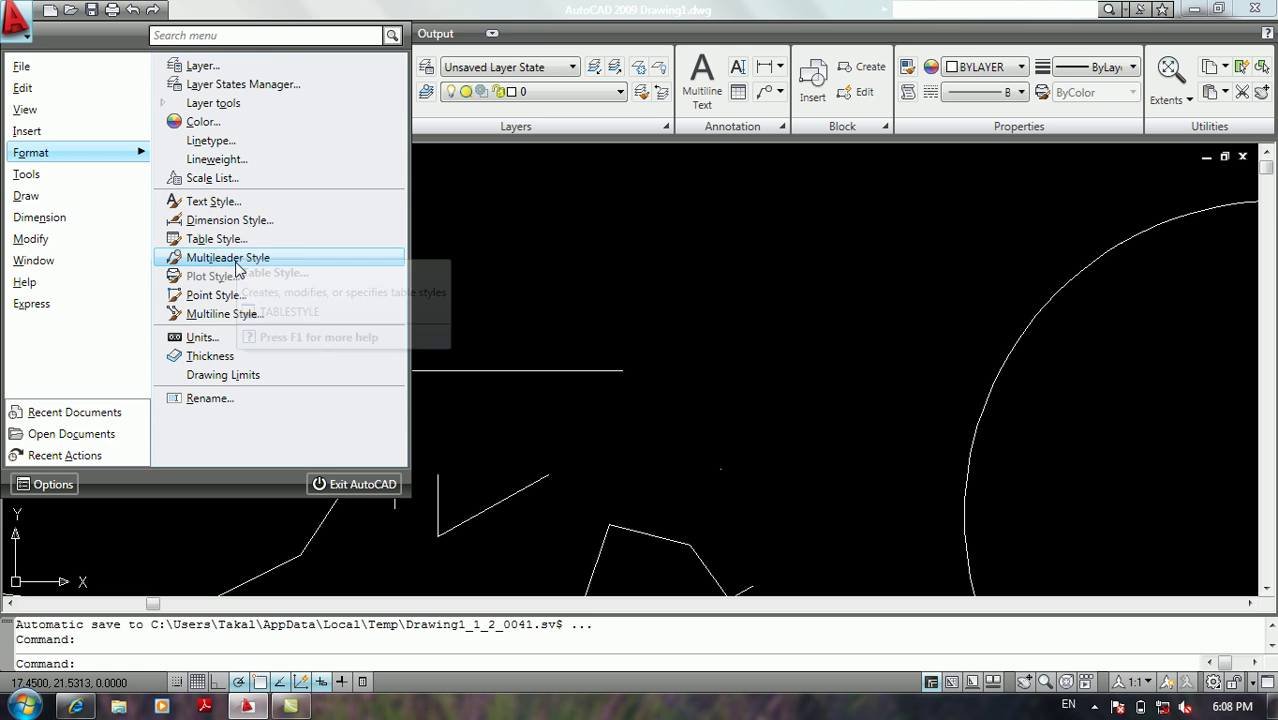
{"action": "left_click", "coordinate": [232, 295]}
{"action": "left_click", "coordinate": [638, 265]}
{"action": "left_click", "coordinate": [565, 479]}
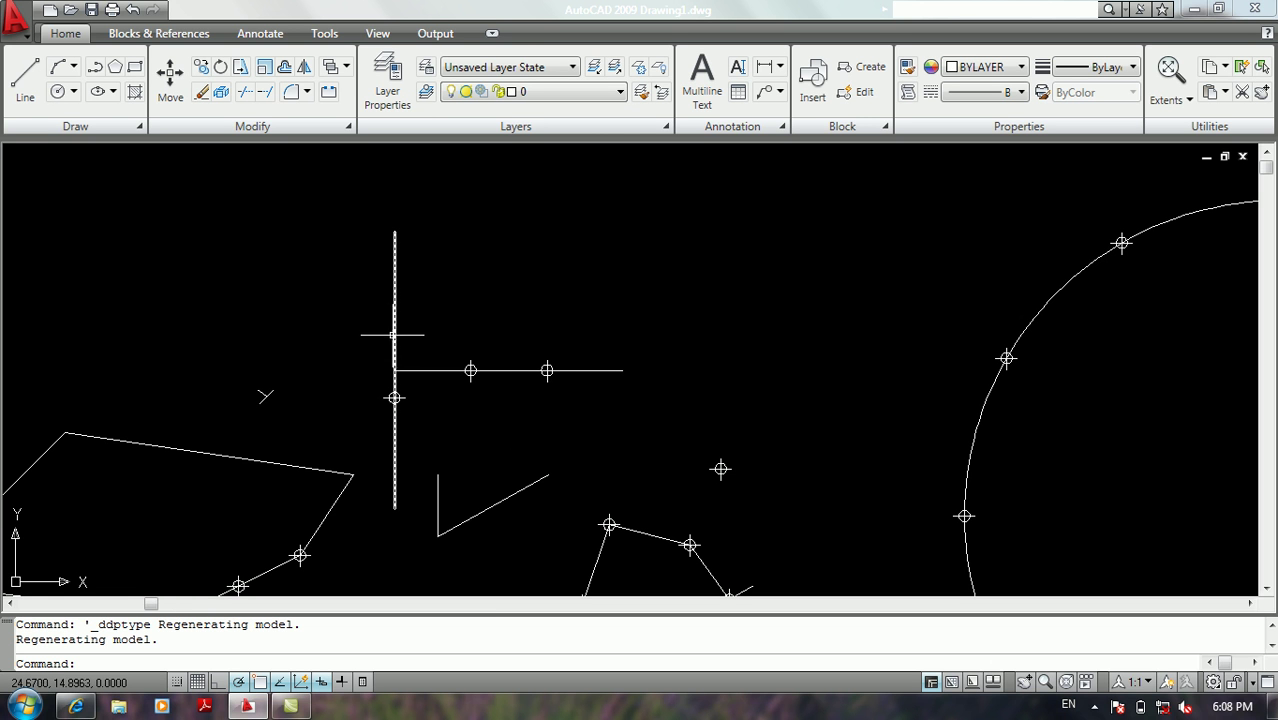
{"action": "mouse_move", "coordinate": [391, 334]}
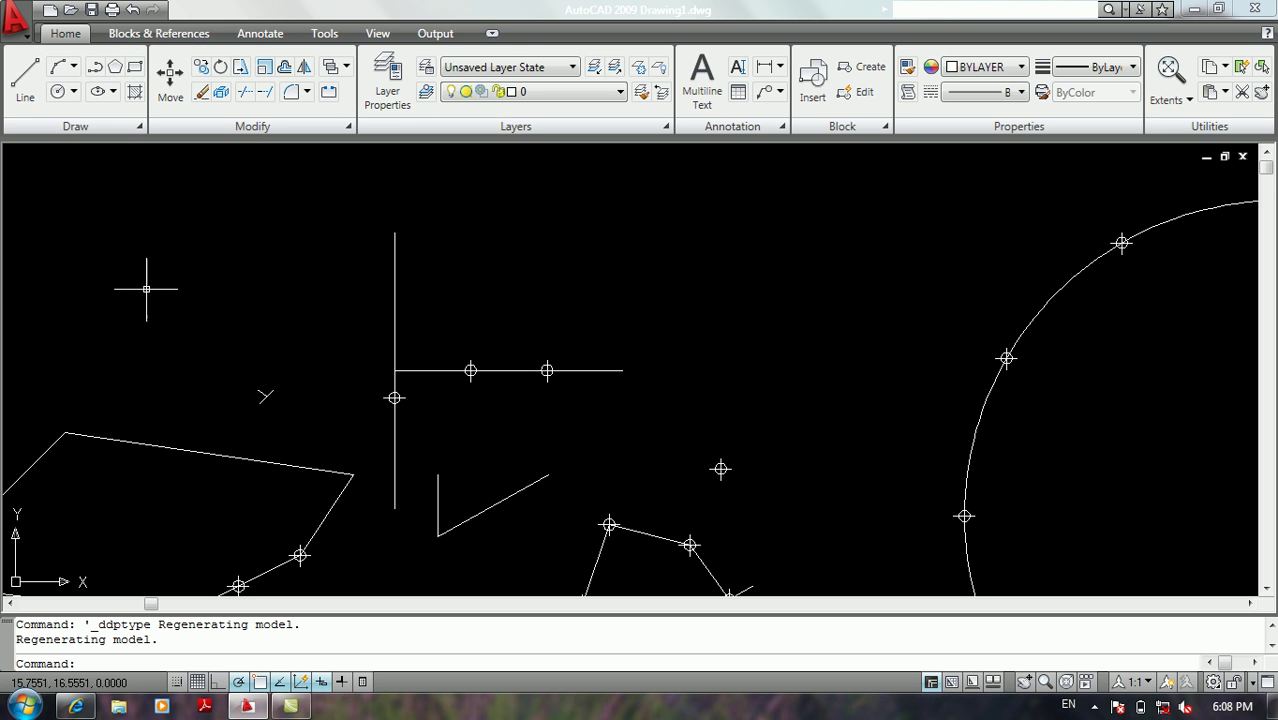
{"action": "scroll", "coordinate": [152, 290], "scroll_direction": "down", "scroll_amount": 3}
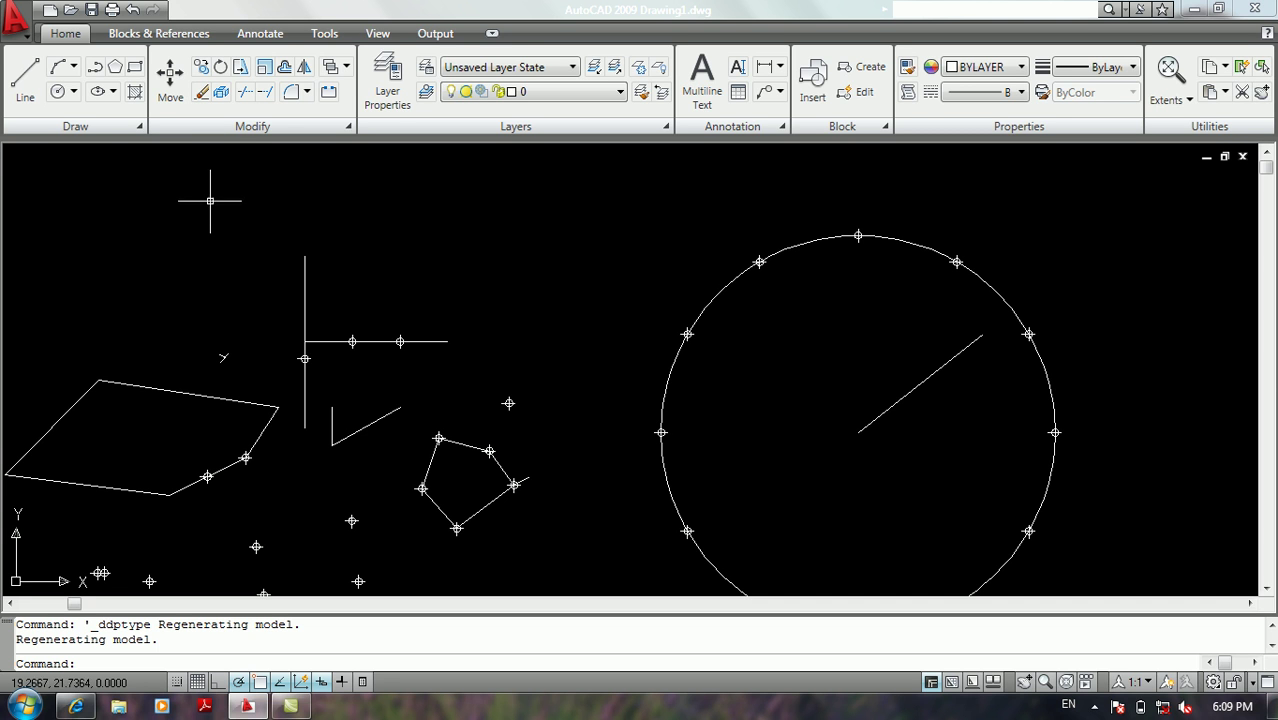
{"action": "scroll", "coordinate": [442, 285], "scroll_direction": "down", "scroll_amount": 4}
{"action": "middle_click_drag", "start_coordinate": [442, 285], "coordinate": [565, 251]}
{"action": "scroll", "coordinate": [565, 251], "scroll_direction": "up", "scroll_amount": 2}
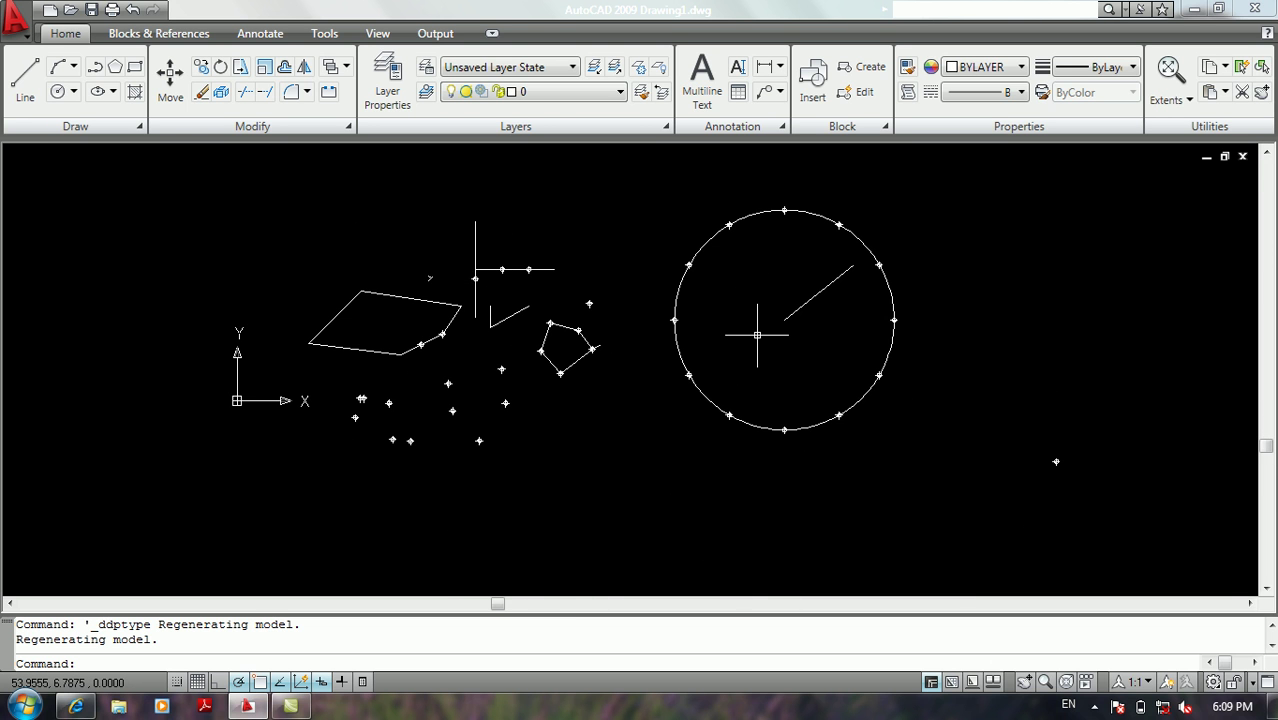